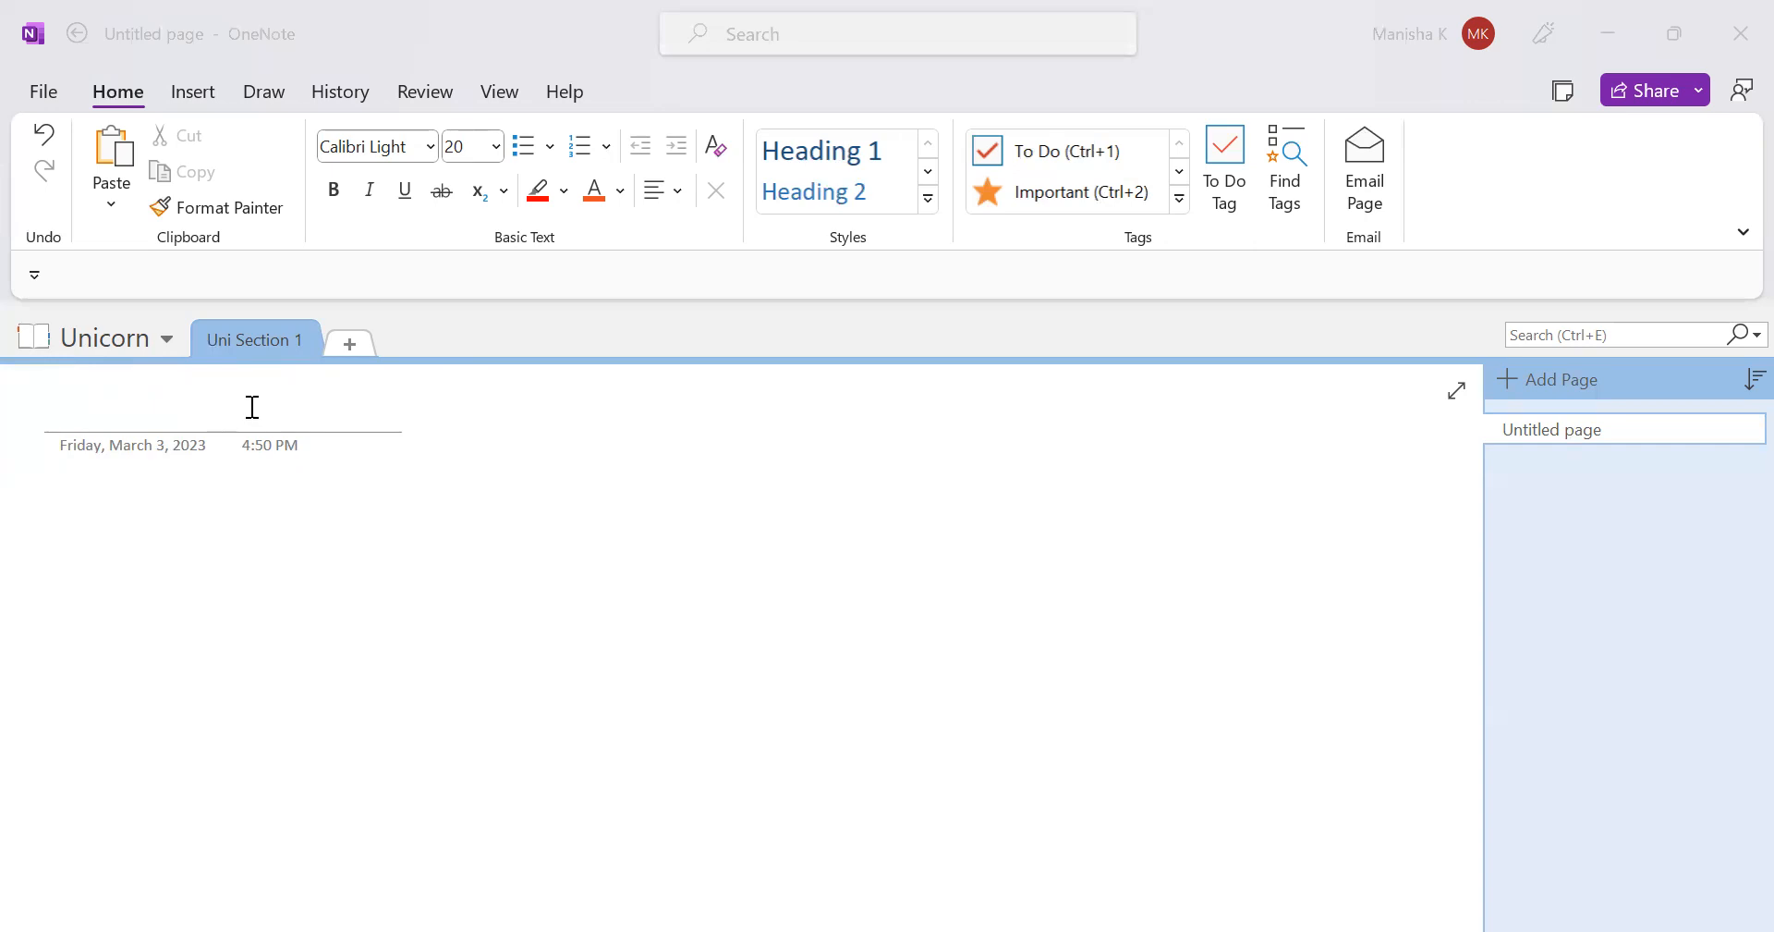
- Title the untitled page "Making a Dish"
{"action": "type", "text": "Making"}
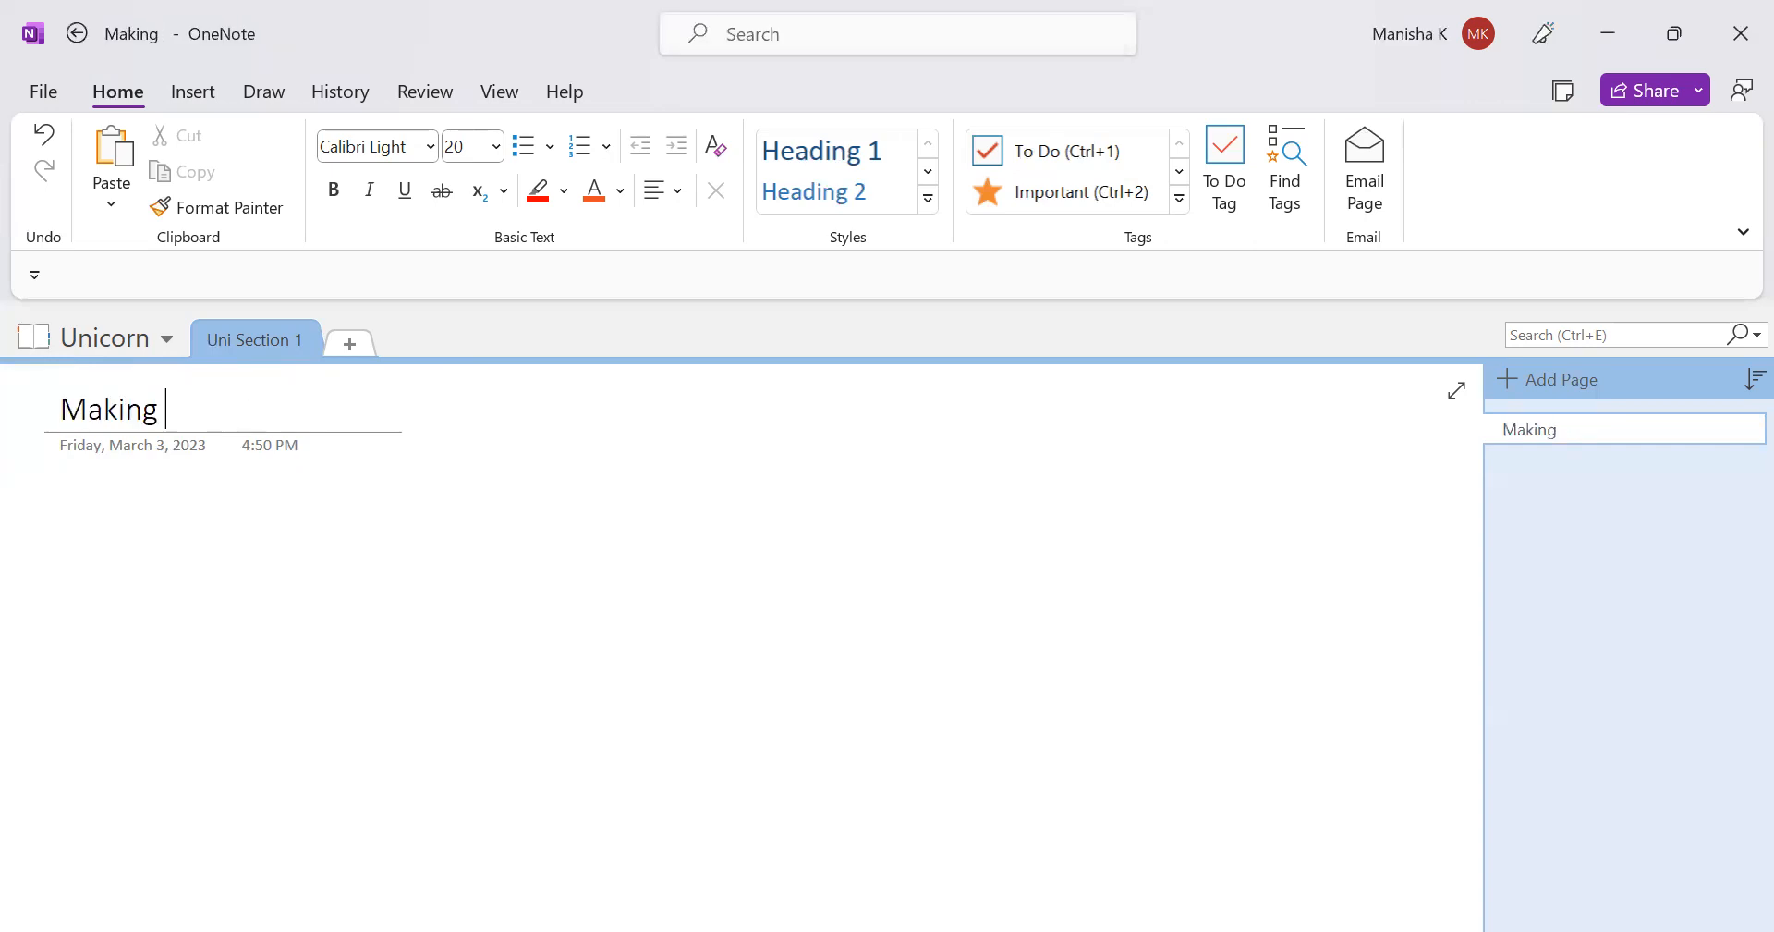
{"action": "type", "text": " a Dish"}
{"action": "left_click", "coordinate": [70, 533]}
{"action": "left_click_drag", "start_coordinate": [57, 515], "coordinate": [768, 865]}
{"action": "scroll", "coordinate": [575, 605], "scroll_direction": "up", "scroll_amount": 2}
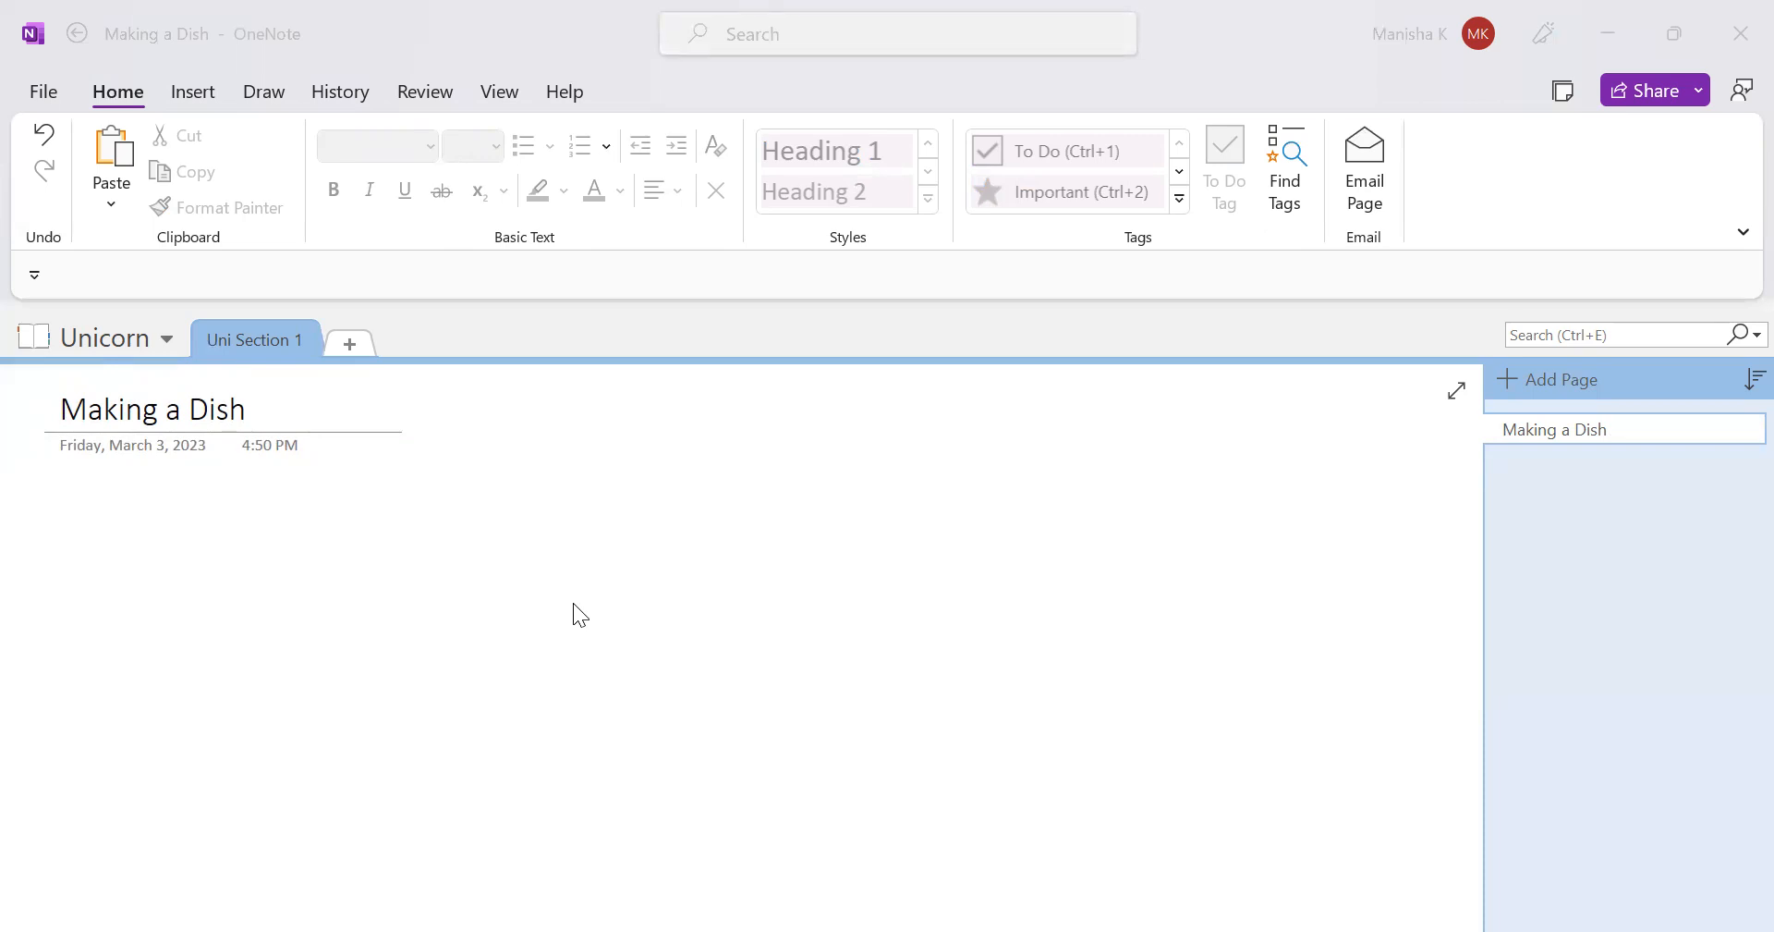
- Below the title, add "Main Task List :" with numbered items Write down the ingredients, Buy the ingredients from supermarket, and Make the Dish
{"action": "left_click", "coordinate": [65, 537]}
{"action": "type", "text": "Main Task List : 1. Write down the ingredients 2. Buy the ingredients from supermarket 3. Make the Dish"}
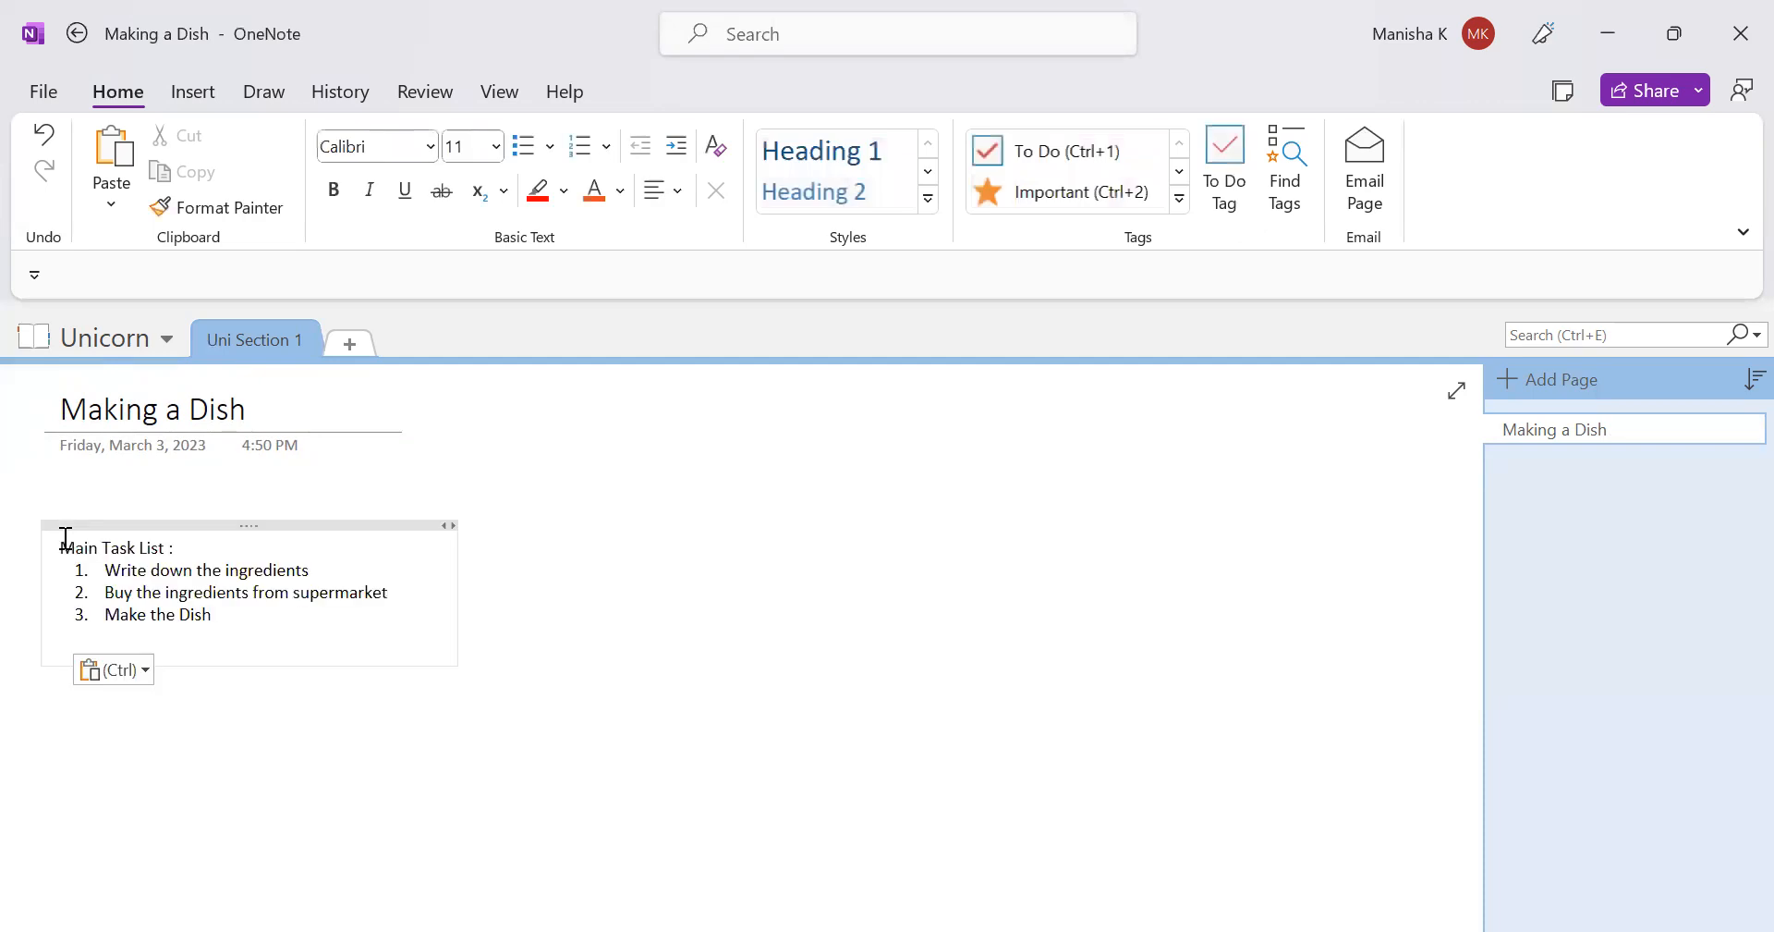
{"action": "left_click", "coordinate": [673, 583]}
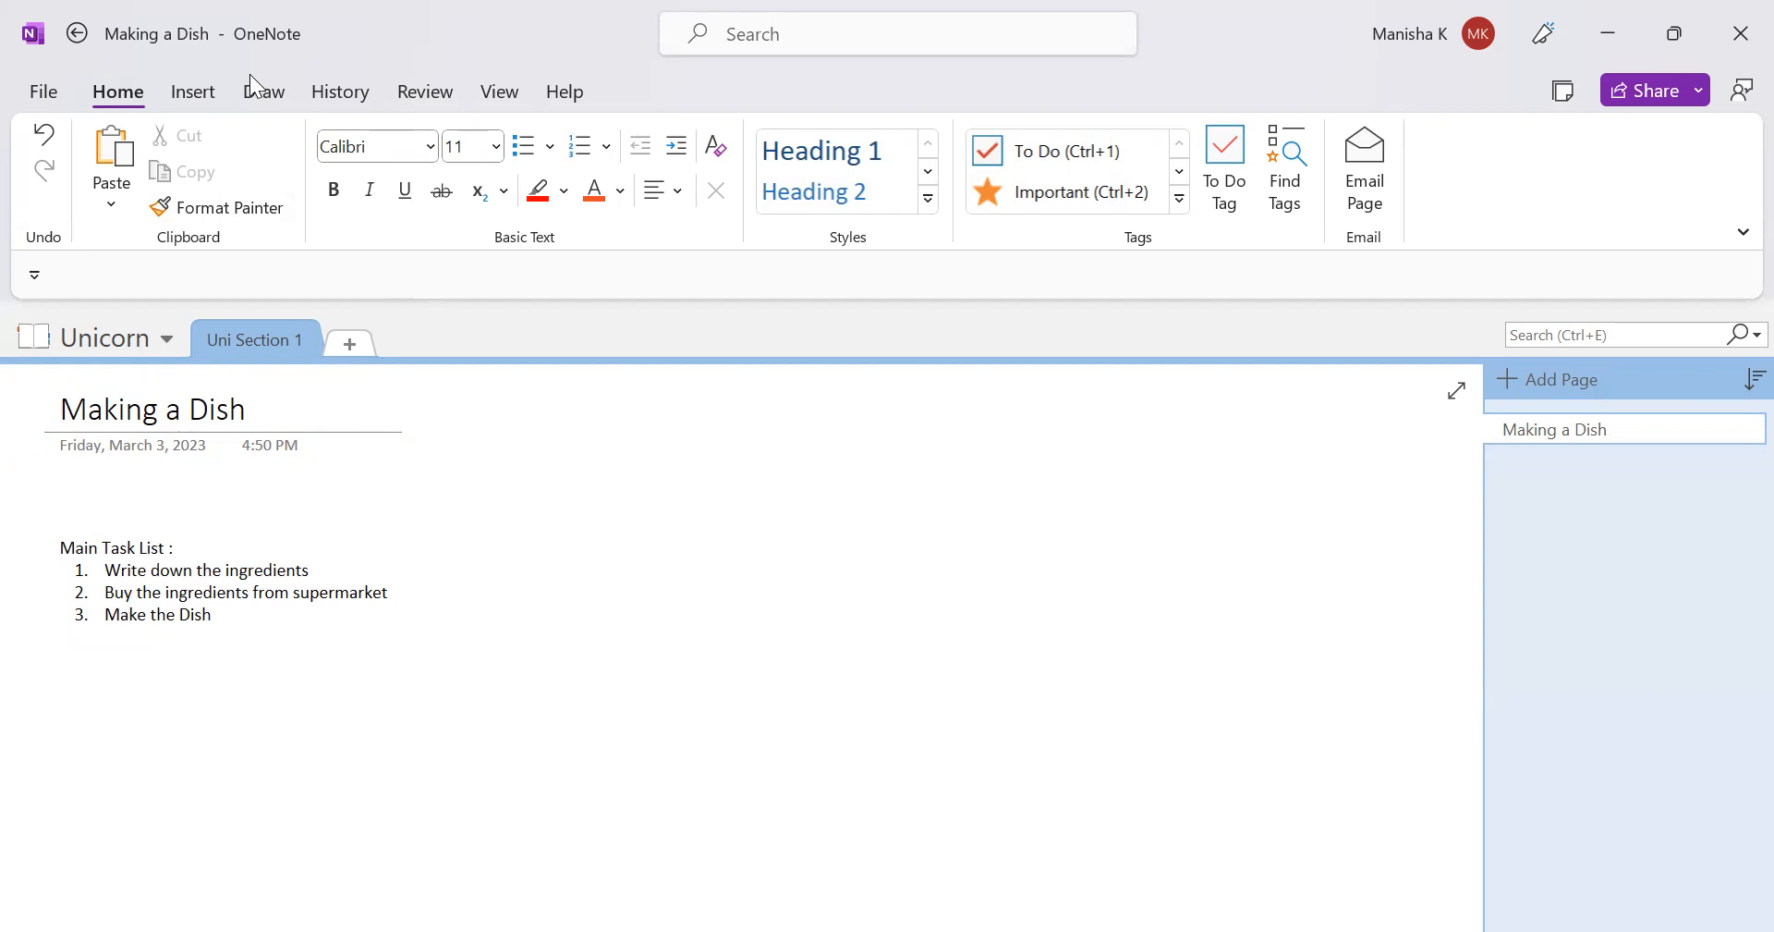
- Draw a long straight vertical line to the right of the main task list as a column divider
{"action": "left_click", "coordinate": [265, 96]}
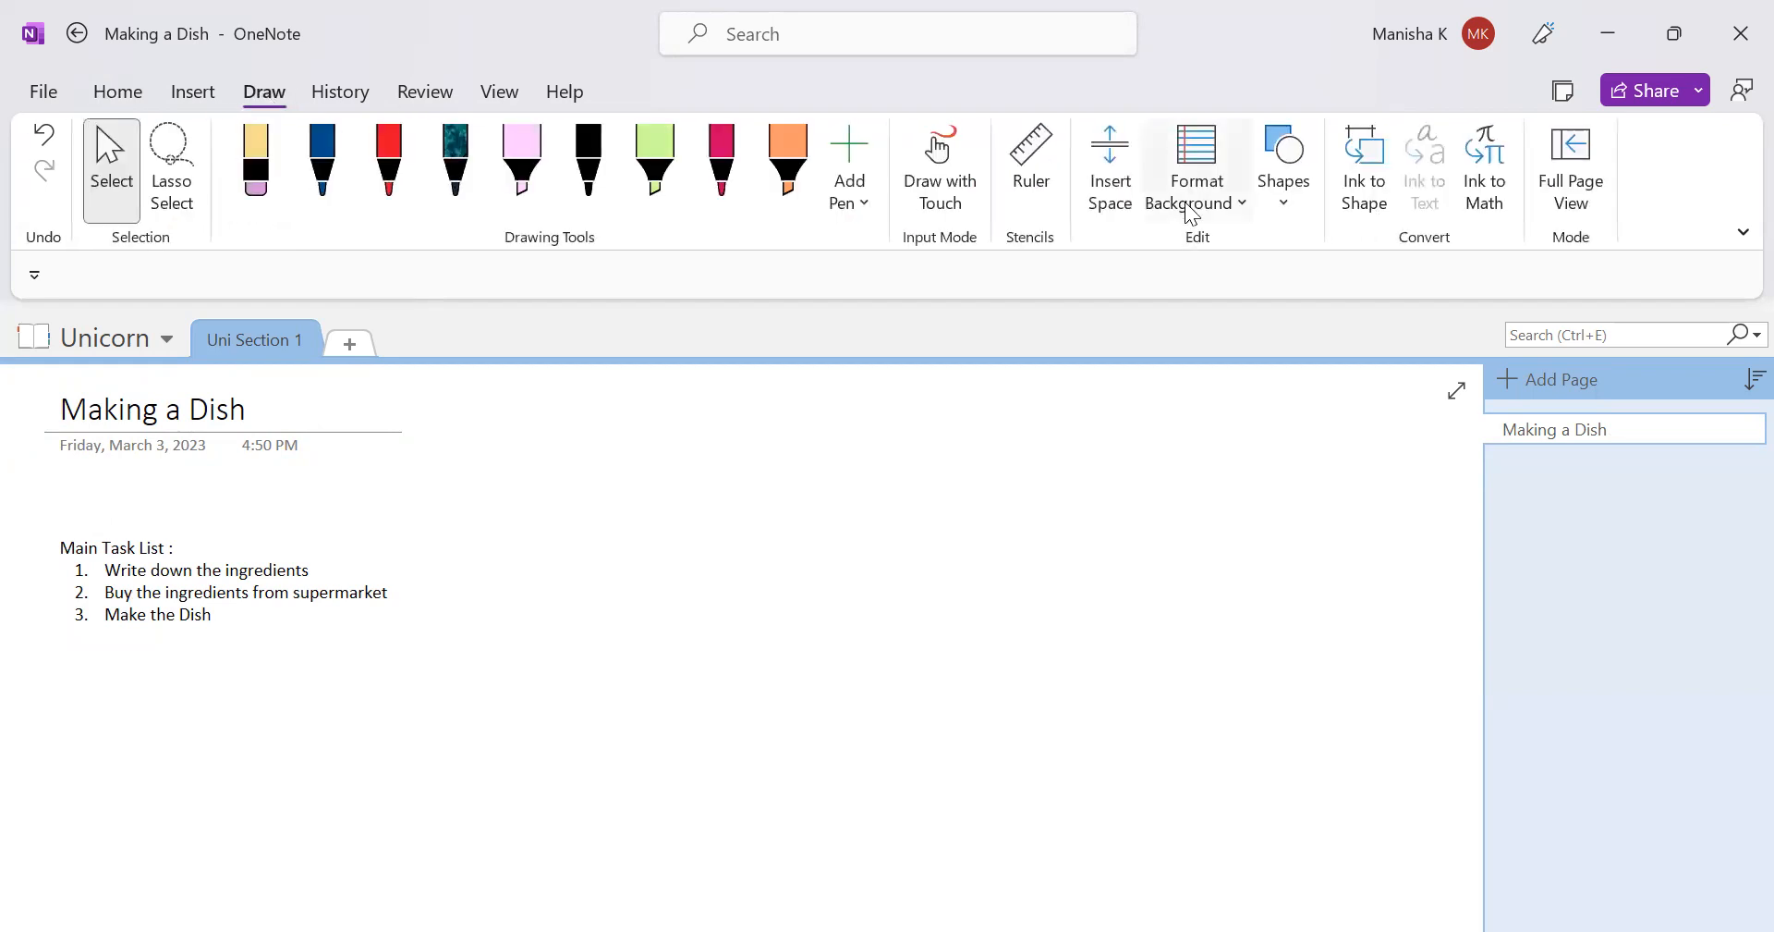
{"action": "left_click", "coordinate": [1292, 209]}
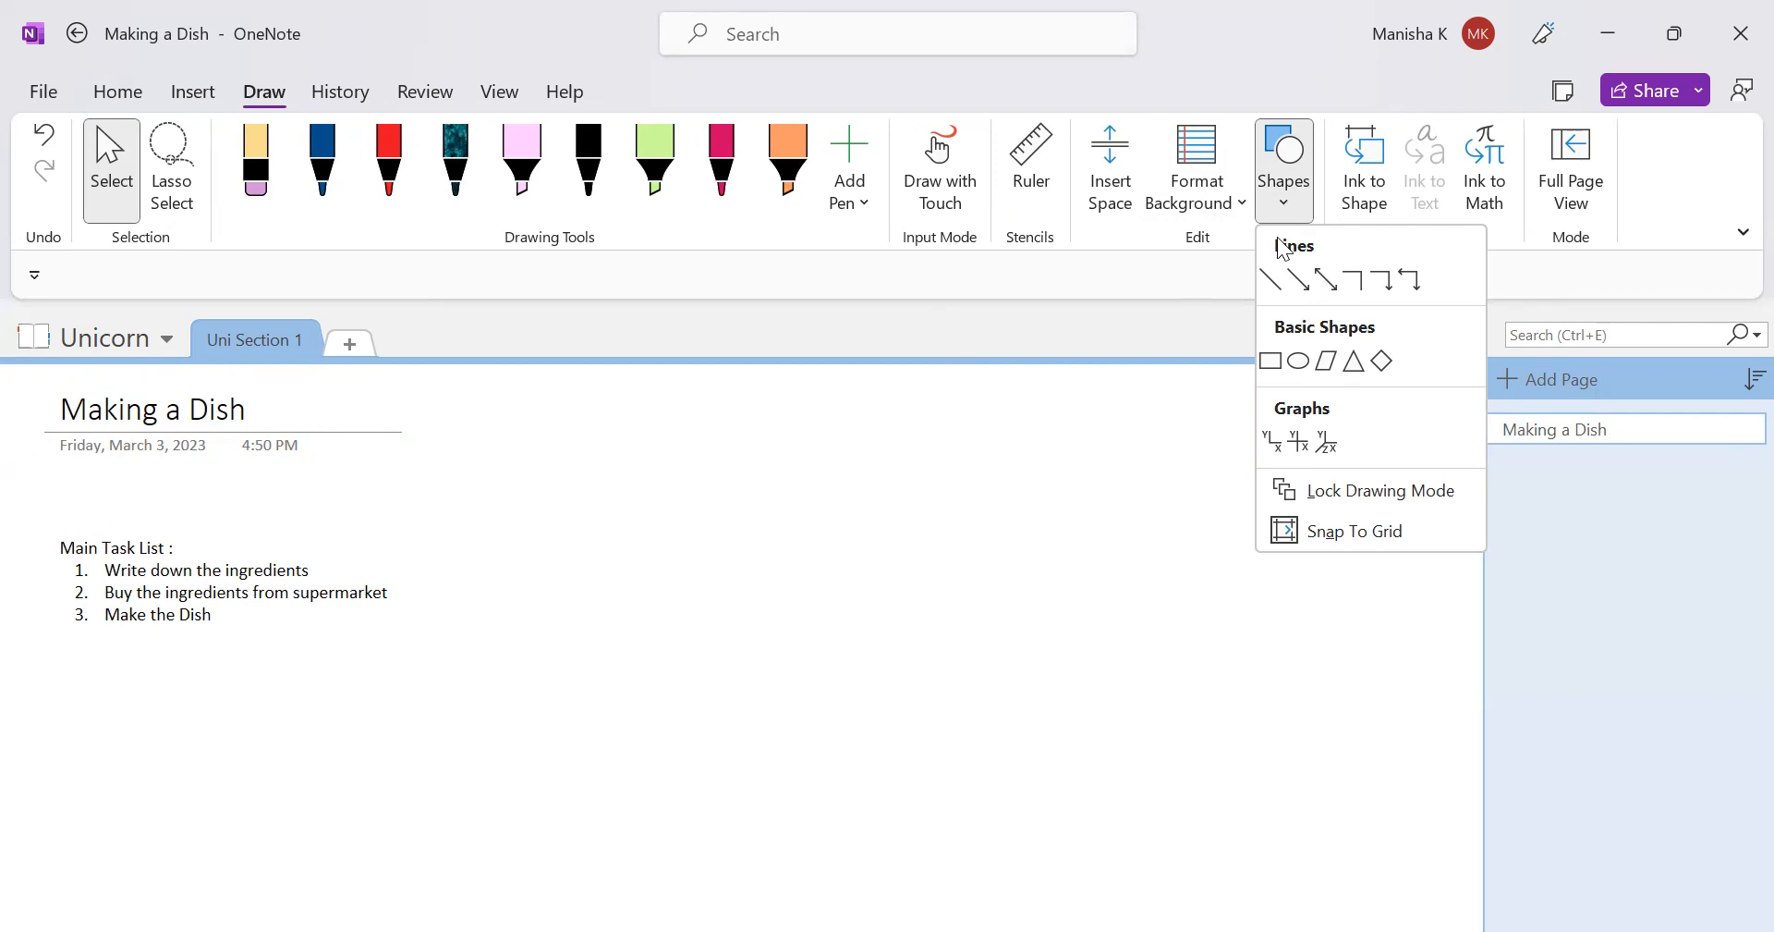
{"action": "left_click", "coordinate": [1271, 279]}
{"action": "mouse_move", "coordinate": [1014, 383]}
{"action": "left_mouse_down"}
{"action": "mouse_move", "coordinate": [1041, 832]}
{"action": "mouse_move", "coordinate": [1018, 918]}
{"action": "left_mouse_up"}
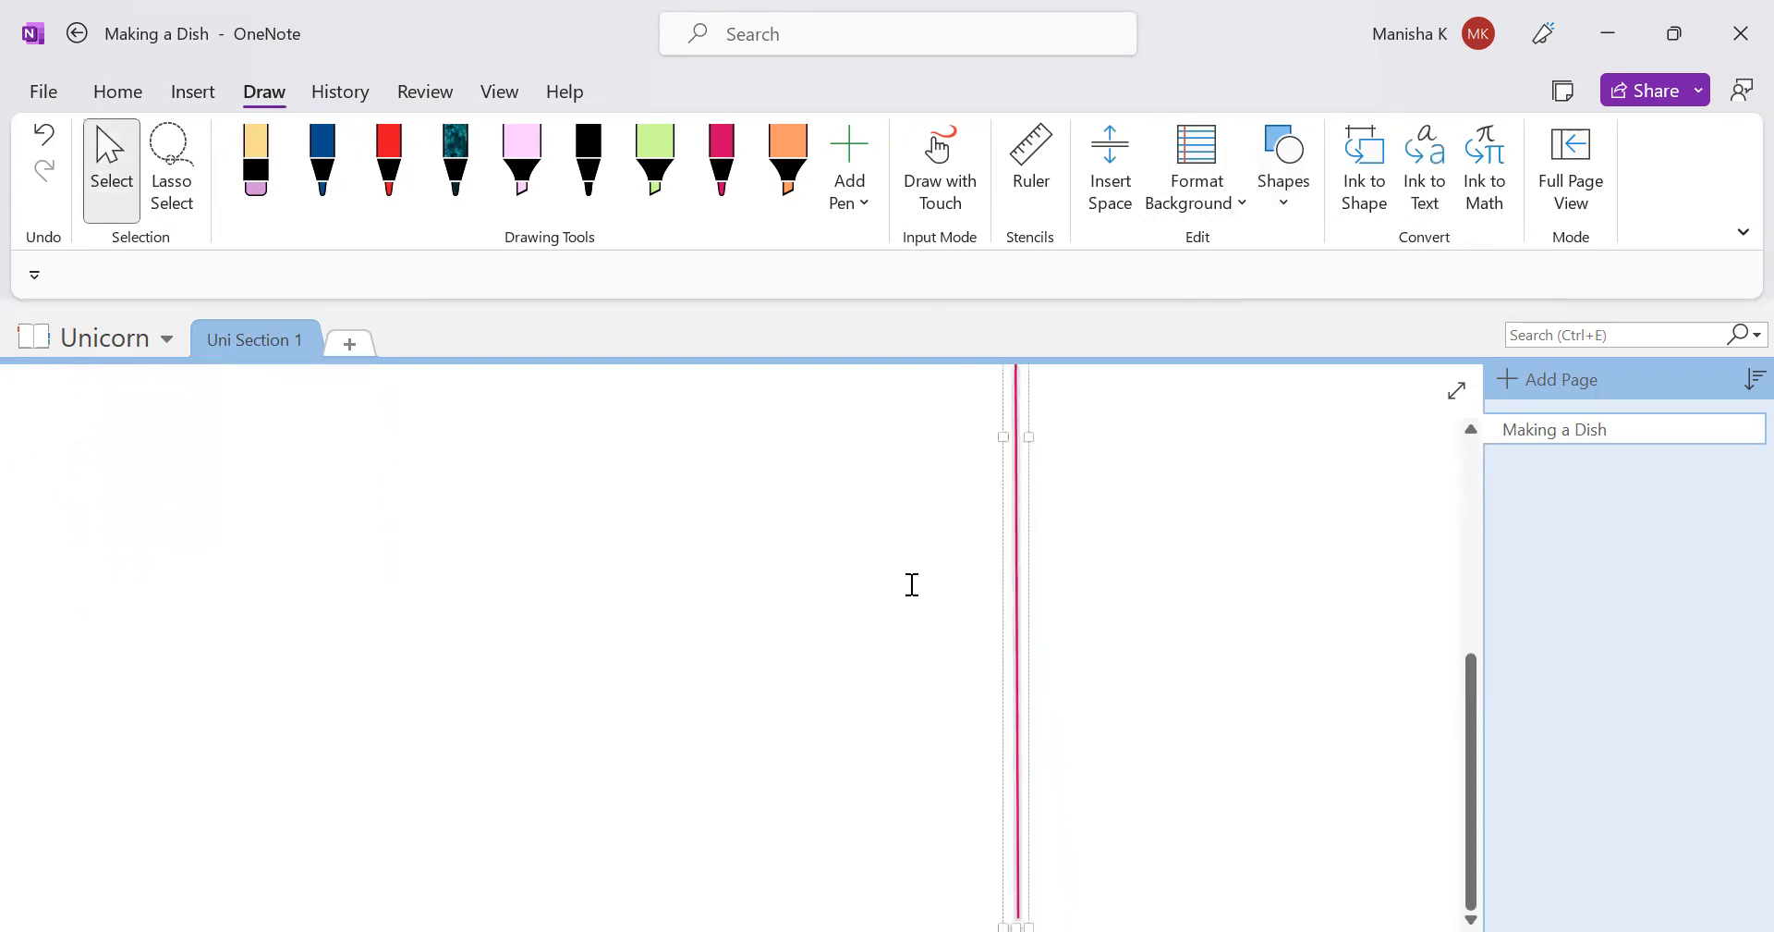
- Move the vertical divider line closer to the main task list, with its upper end near the page title
{"action": "scroll", "coordinate": [912, 584], "scroll_direction": "up", "scroll_amount": 5}
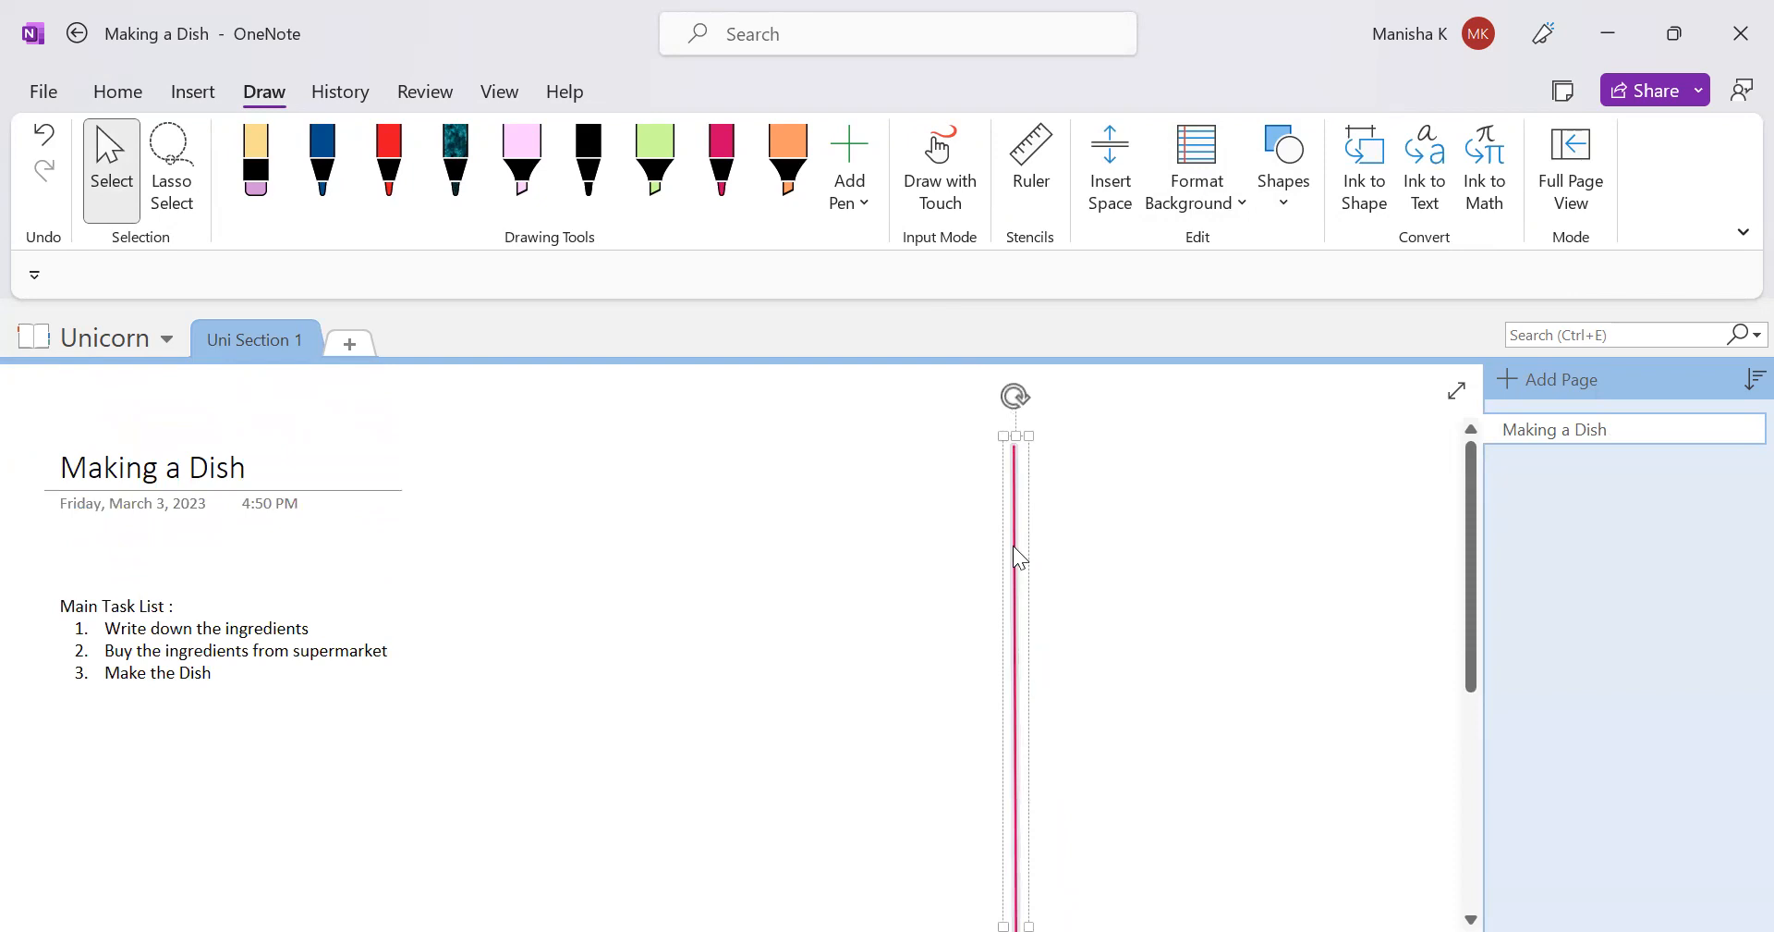
{"action": "left_click_drag", "start_coordinate": [1014, 546], "coordinate": [821, 477]}
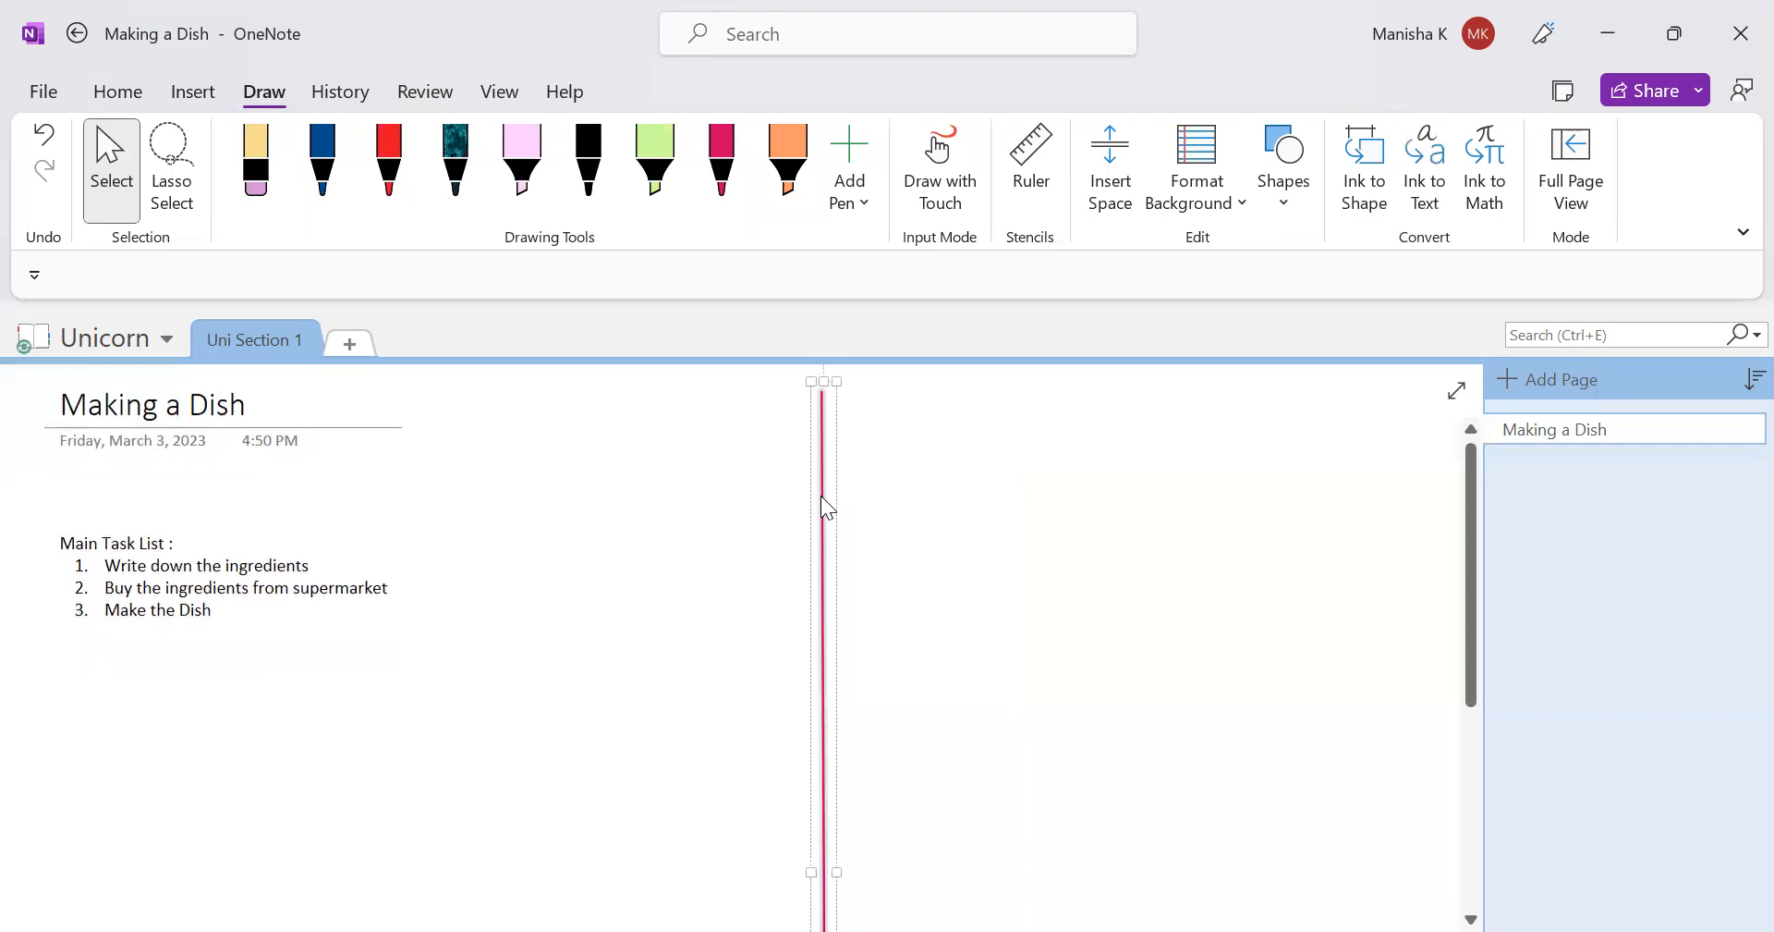
{"action": "scroll", "coordinate": [999, 522], "scroll_direction": "down", "scroll_amount": 1}
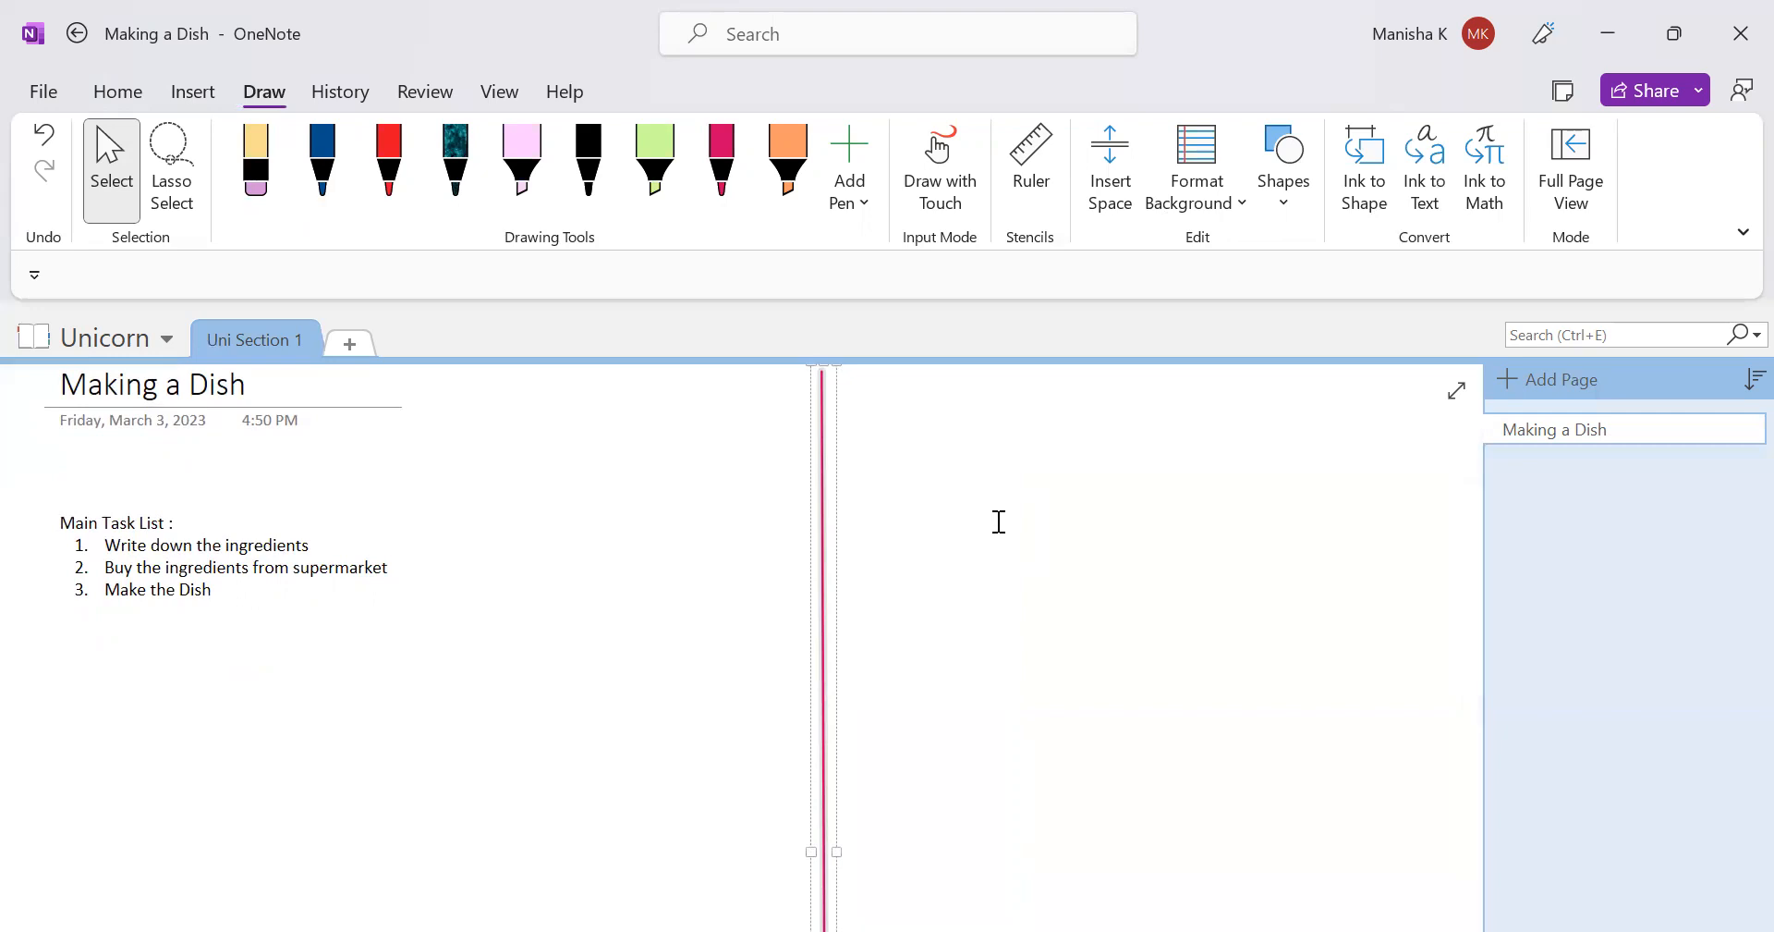
{"action": "left_click_drag", "start_coordinate": [825, 470], "coordinate": [832, 475]}
{"action": "scroll", "coordinate": [828, 473], "scroll_direction": "down", "scroll_amount": 1}
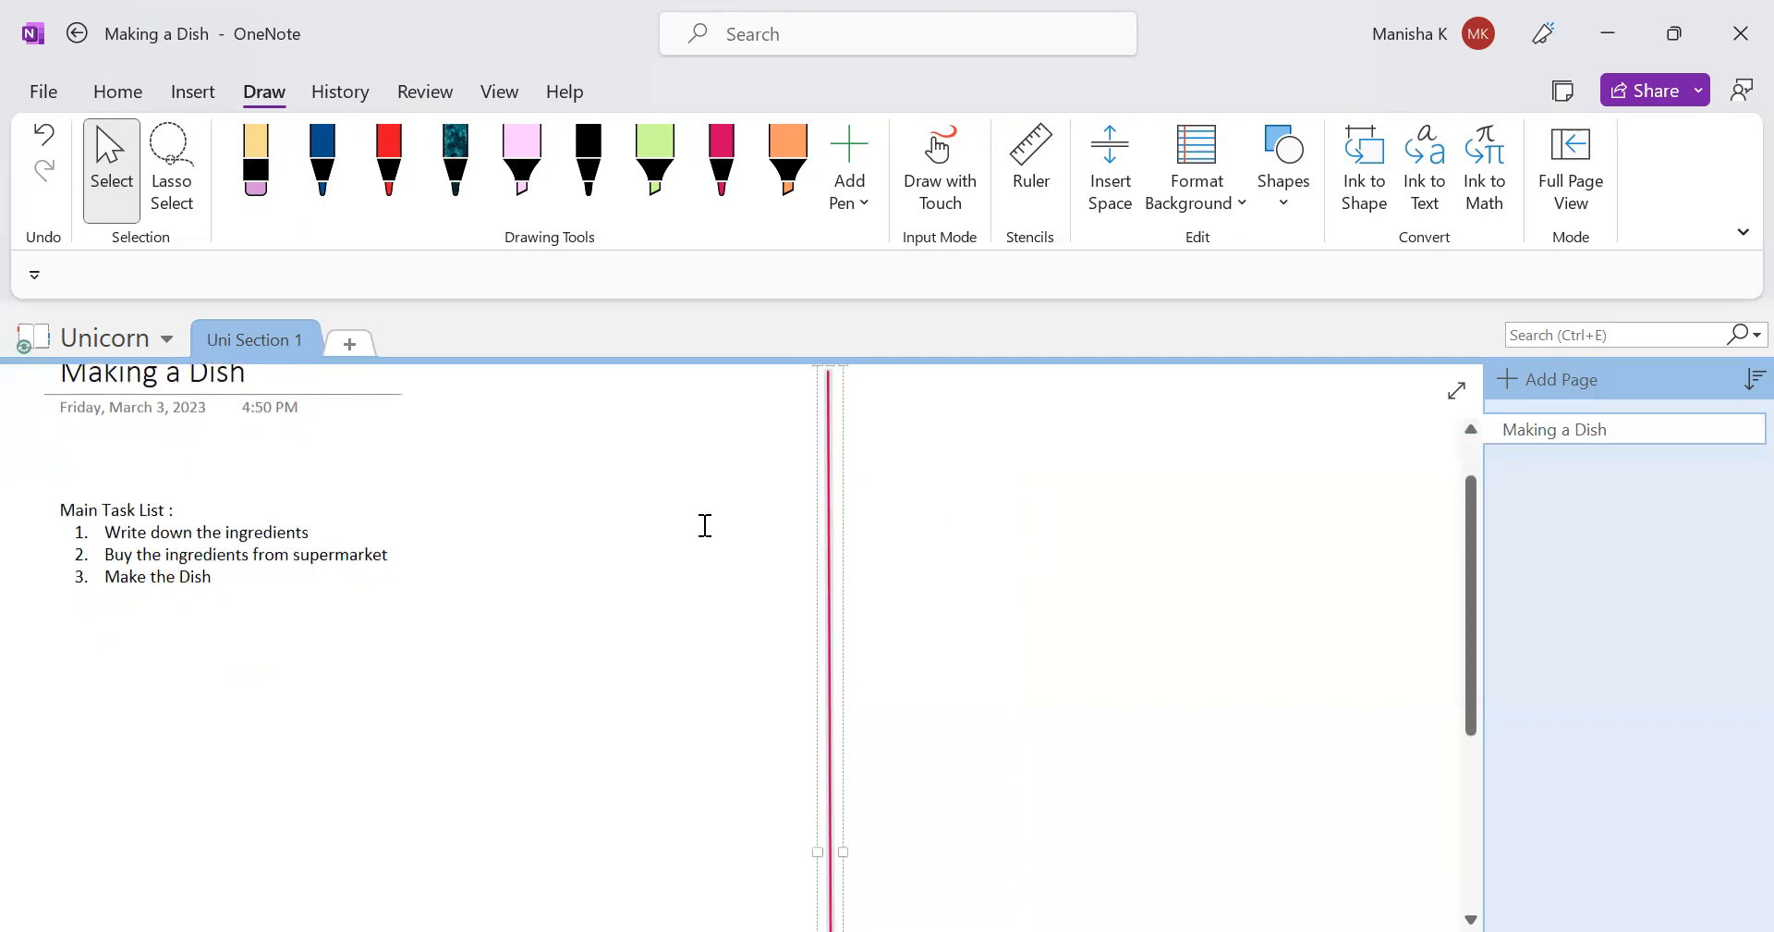
- Paste a copy of the vertical line to the right of the first one, leaving a wide column between them
{"action": "scroll", "coordinate": [706, 525], "scroll_direction": "up", "scroll_amount": 2}
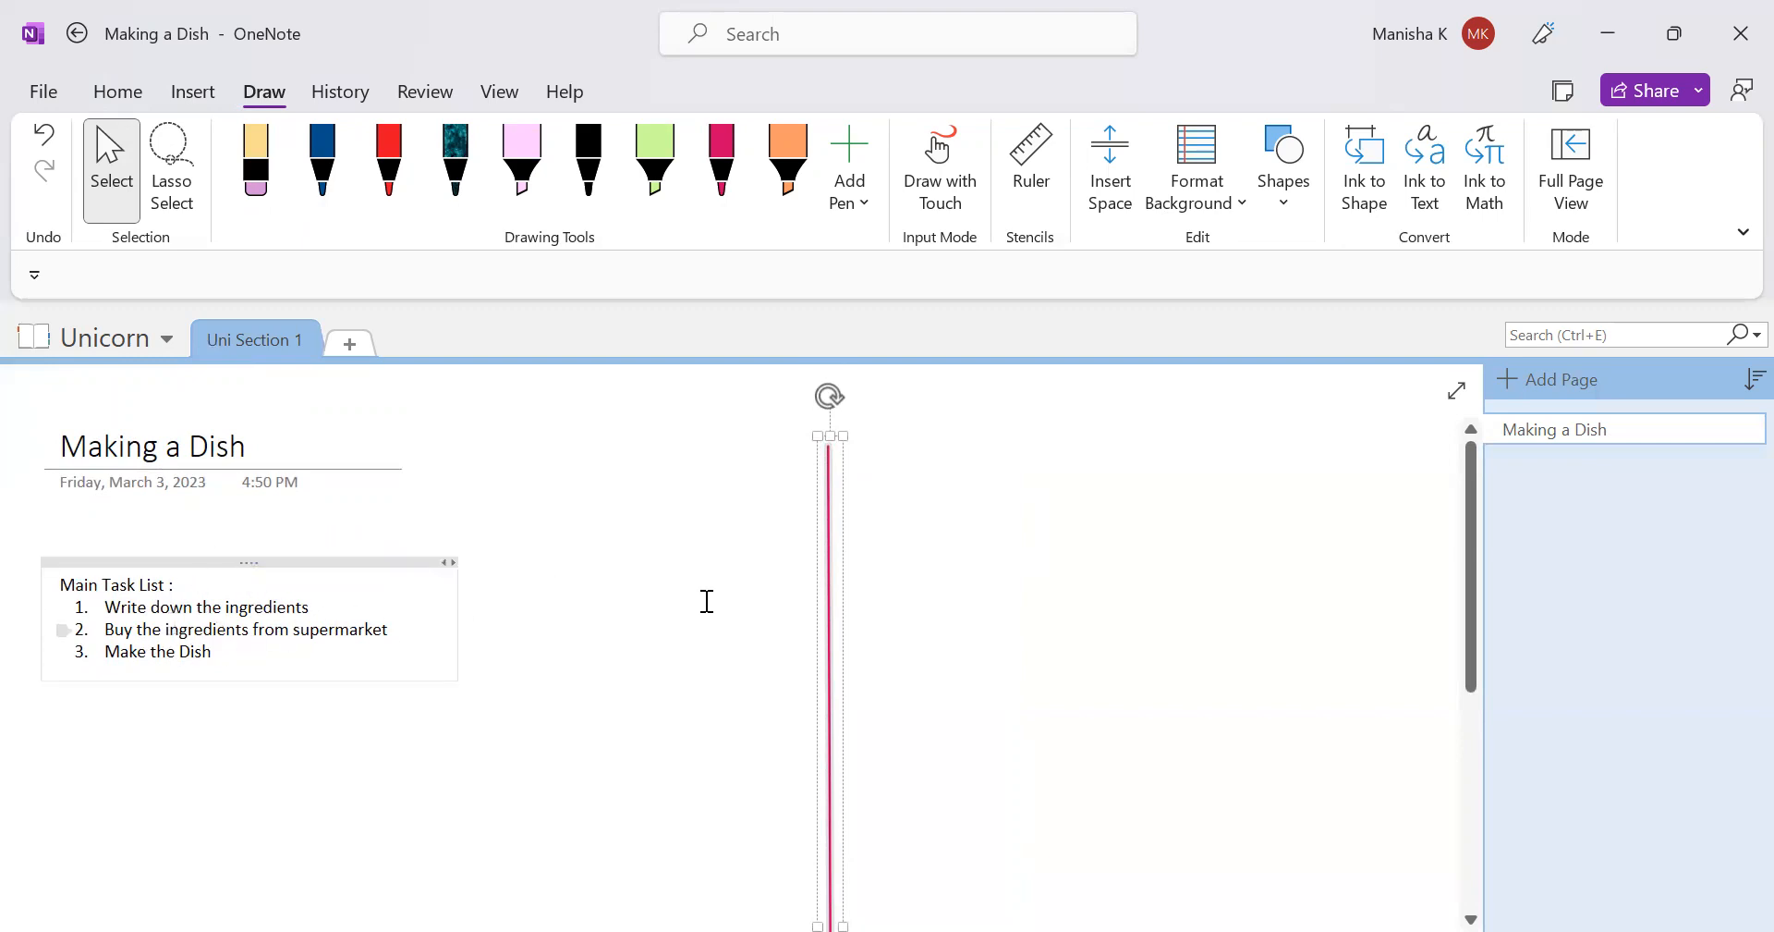
{"action": "scroll", "coordinate": [971, 523], "scroll_direction": "down", "scroll_amount": 1}
{"action": "scroll", "coordinate": [971, 523], "scroll_direction": "down", "scroll_amount": 3}
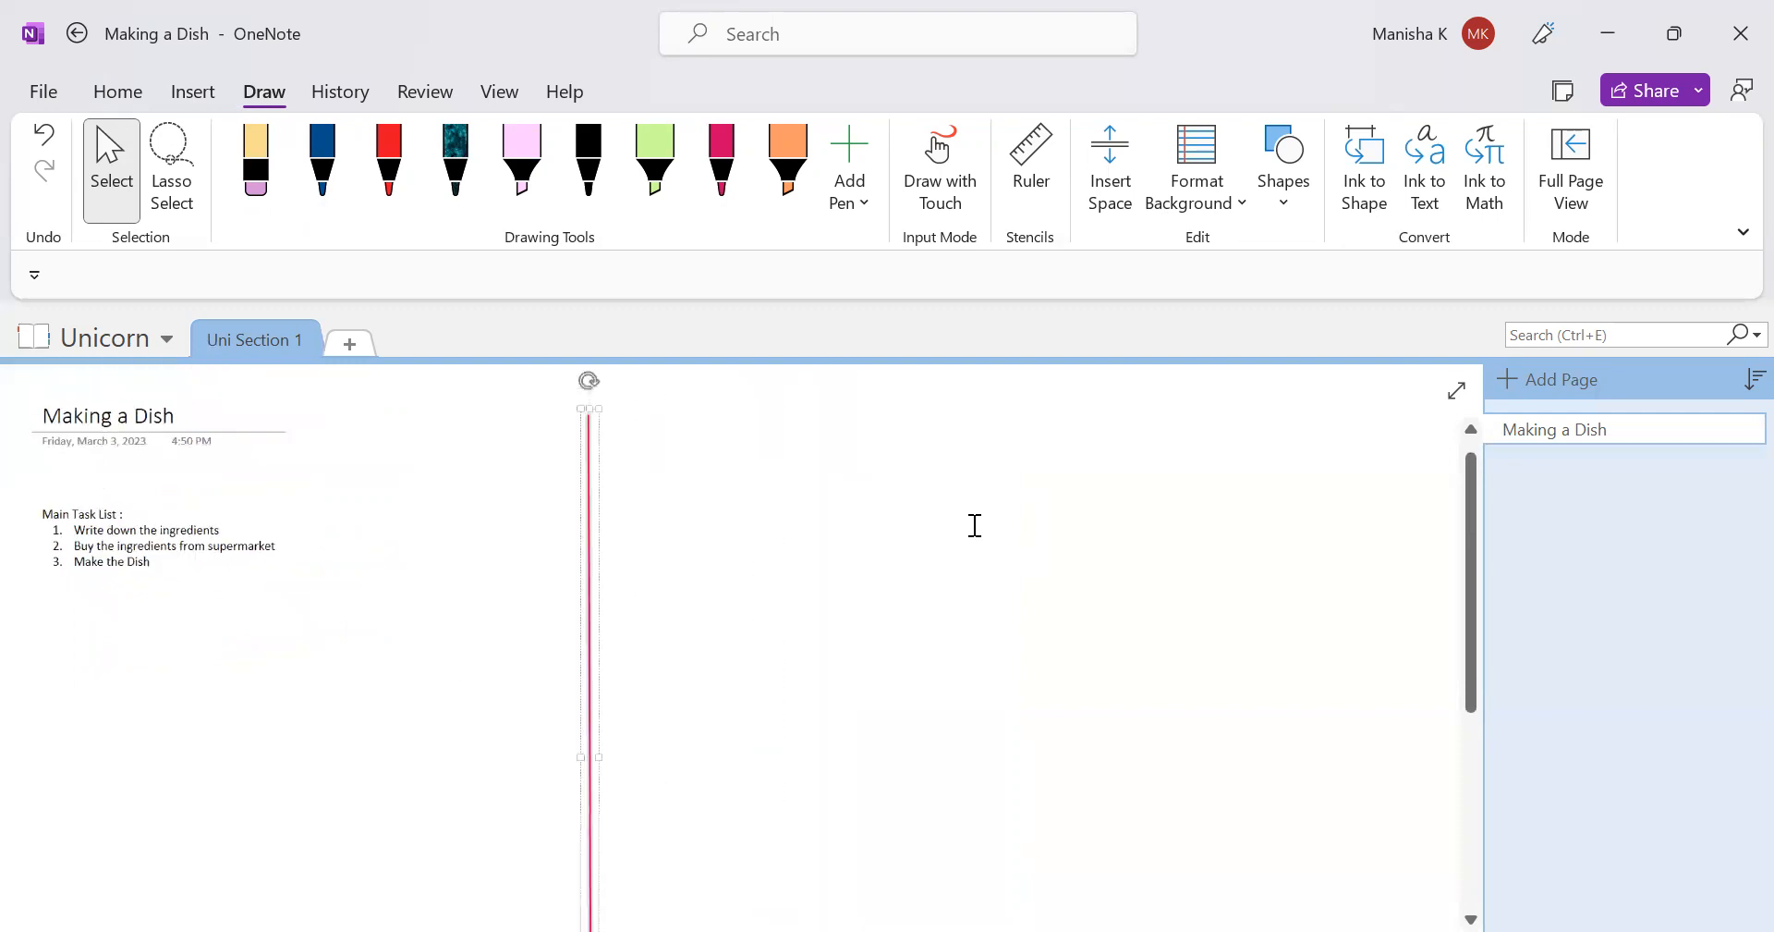
{"action": "left_click", "coordinate": [1224, 411]}
{"action": "key", "text": "ctrl+v"}
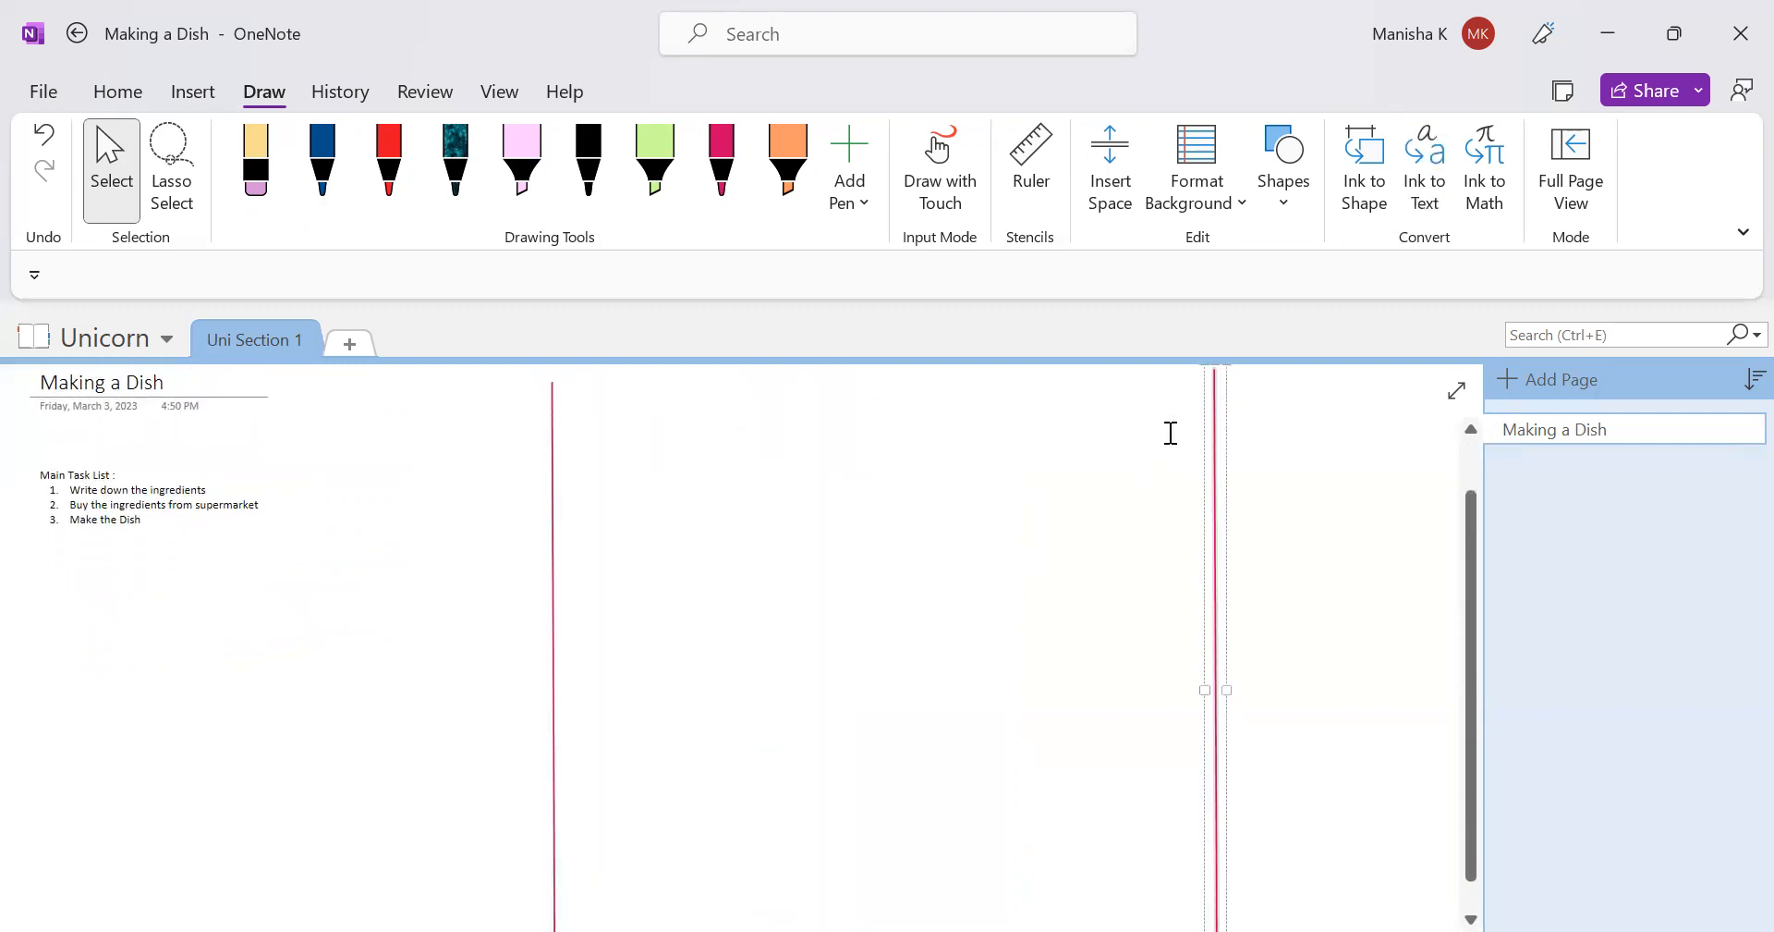
- Paste a third vertical divider line to the right of the second, spaced to form another wide column
{"action": "scroll", "coordinate": [1025, 476], "scroll_direction": "right", "scroll_amount": 1}
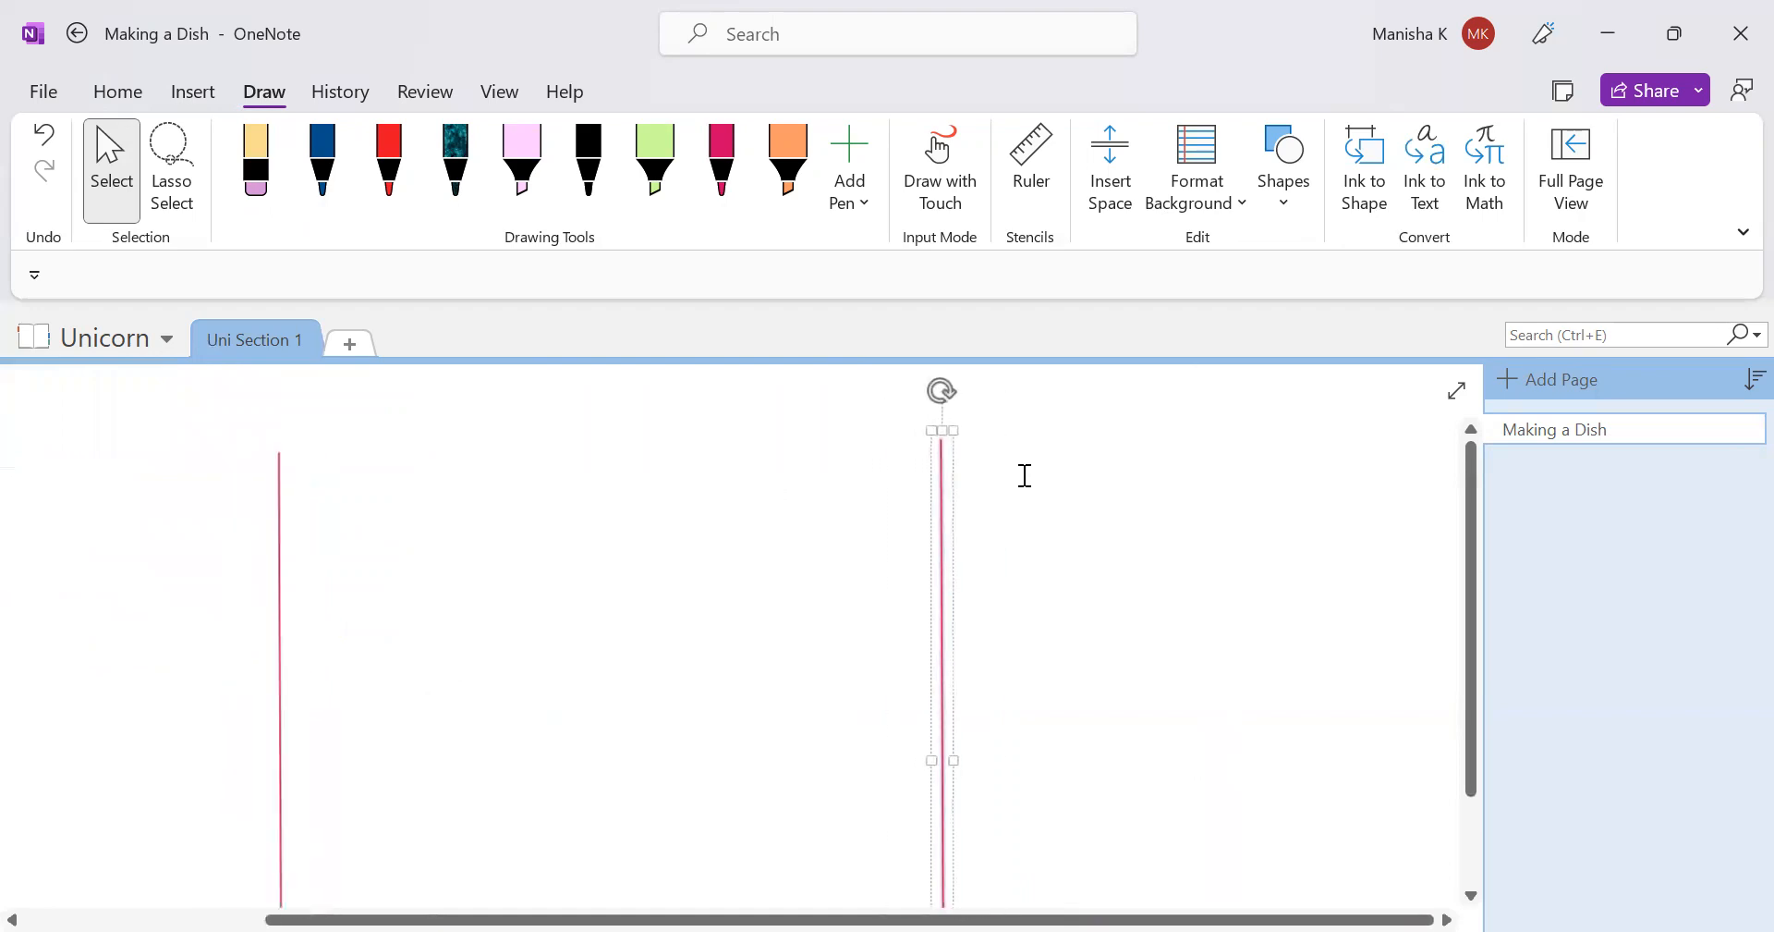
{"action": "left_click", "coordinate": [1423, 429]}
{"action": "scroll", "coordinate": [1423, 429], "scroll_direction": "right", "scroll_amount": 2}
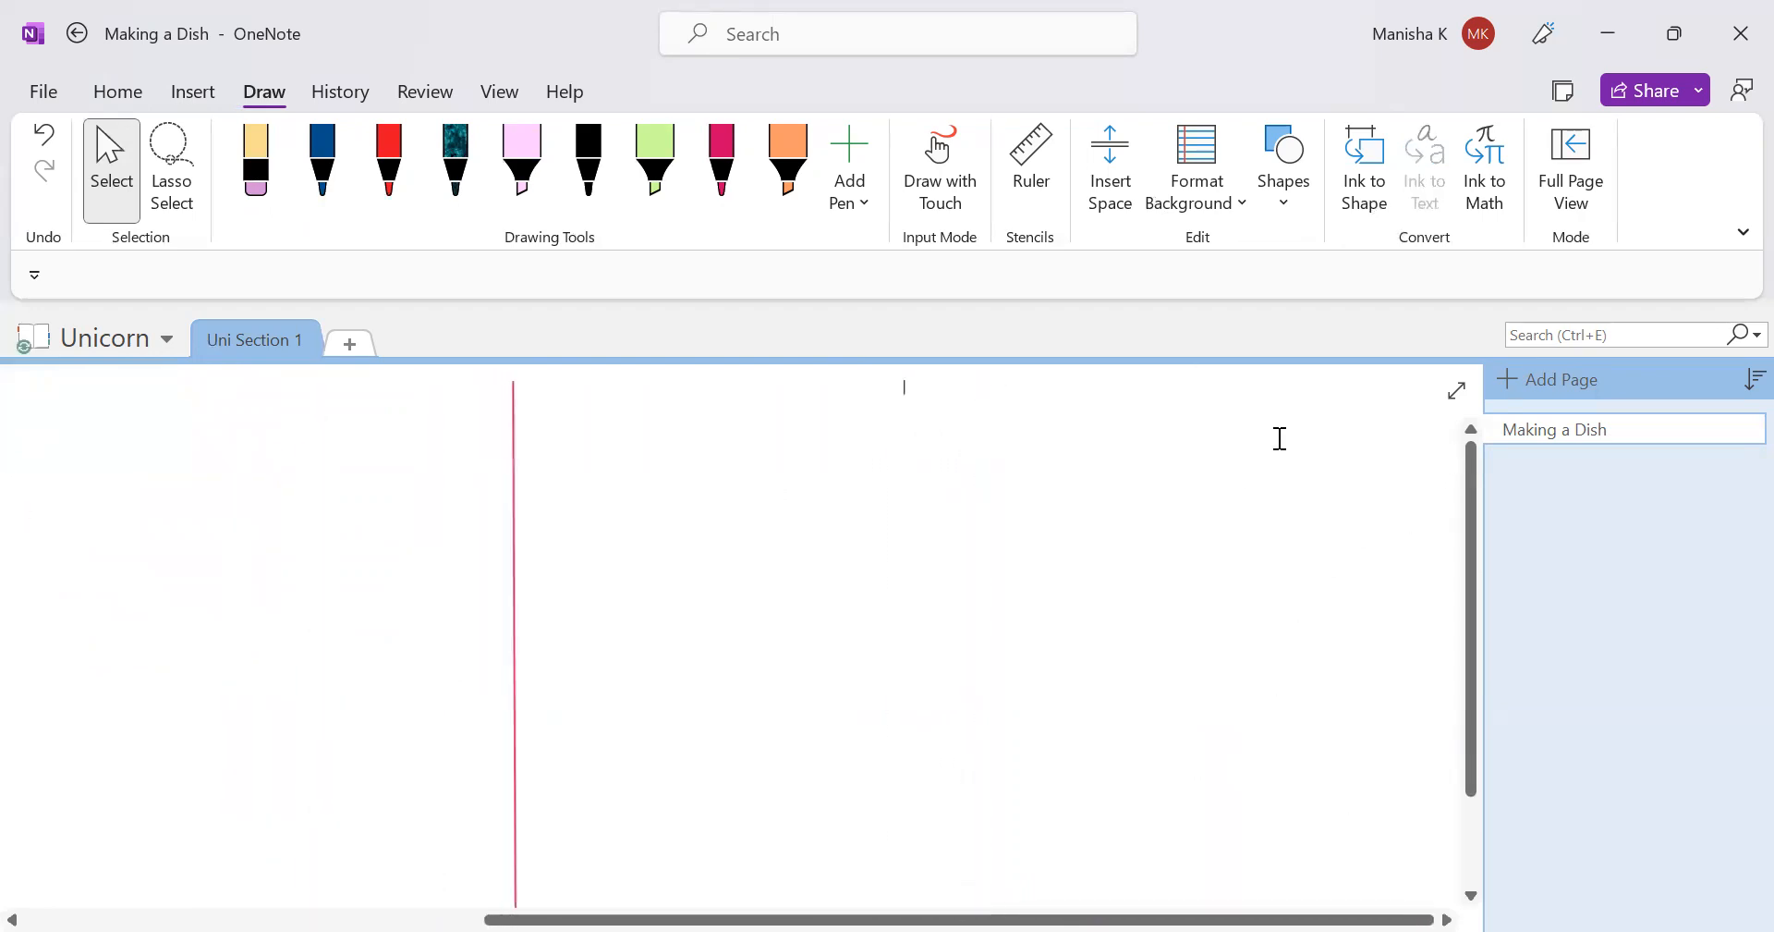
{"action": "left_click", "coordinate": [1245, 417]}
{"action": "key", "text": "ctrl+v"}
{"action": "scroll", "coordinate": [1133, 527], "scroll_direction": "up", "scroll_amount": 1}
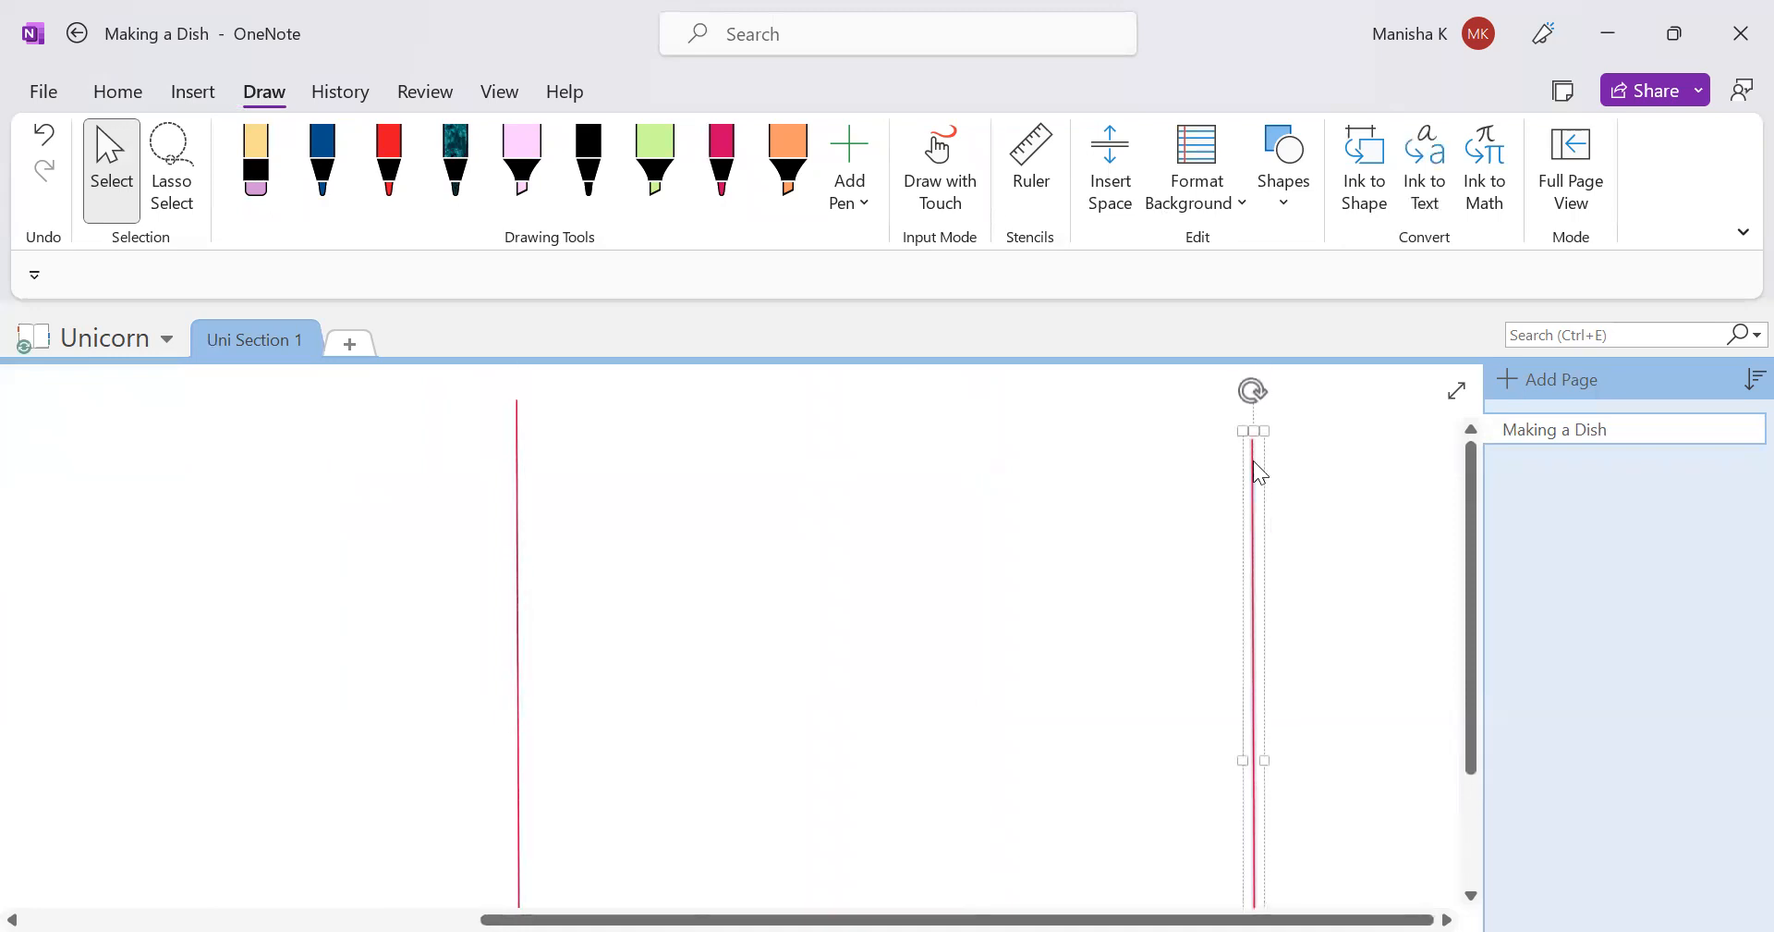
{"action": "scroll", "coordinate": [583, 558], "scroll_direction": "left", "scroll_amount": 3}
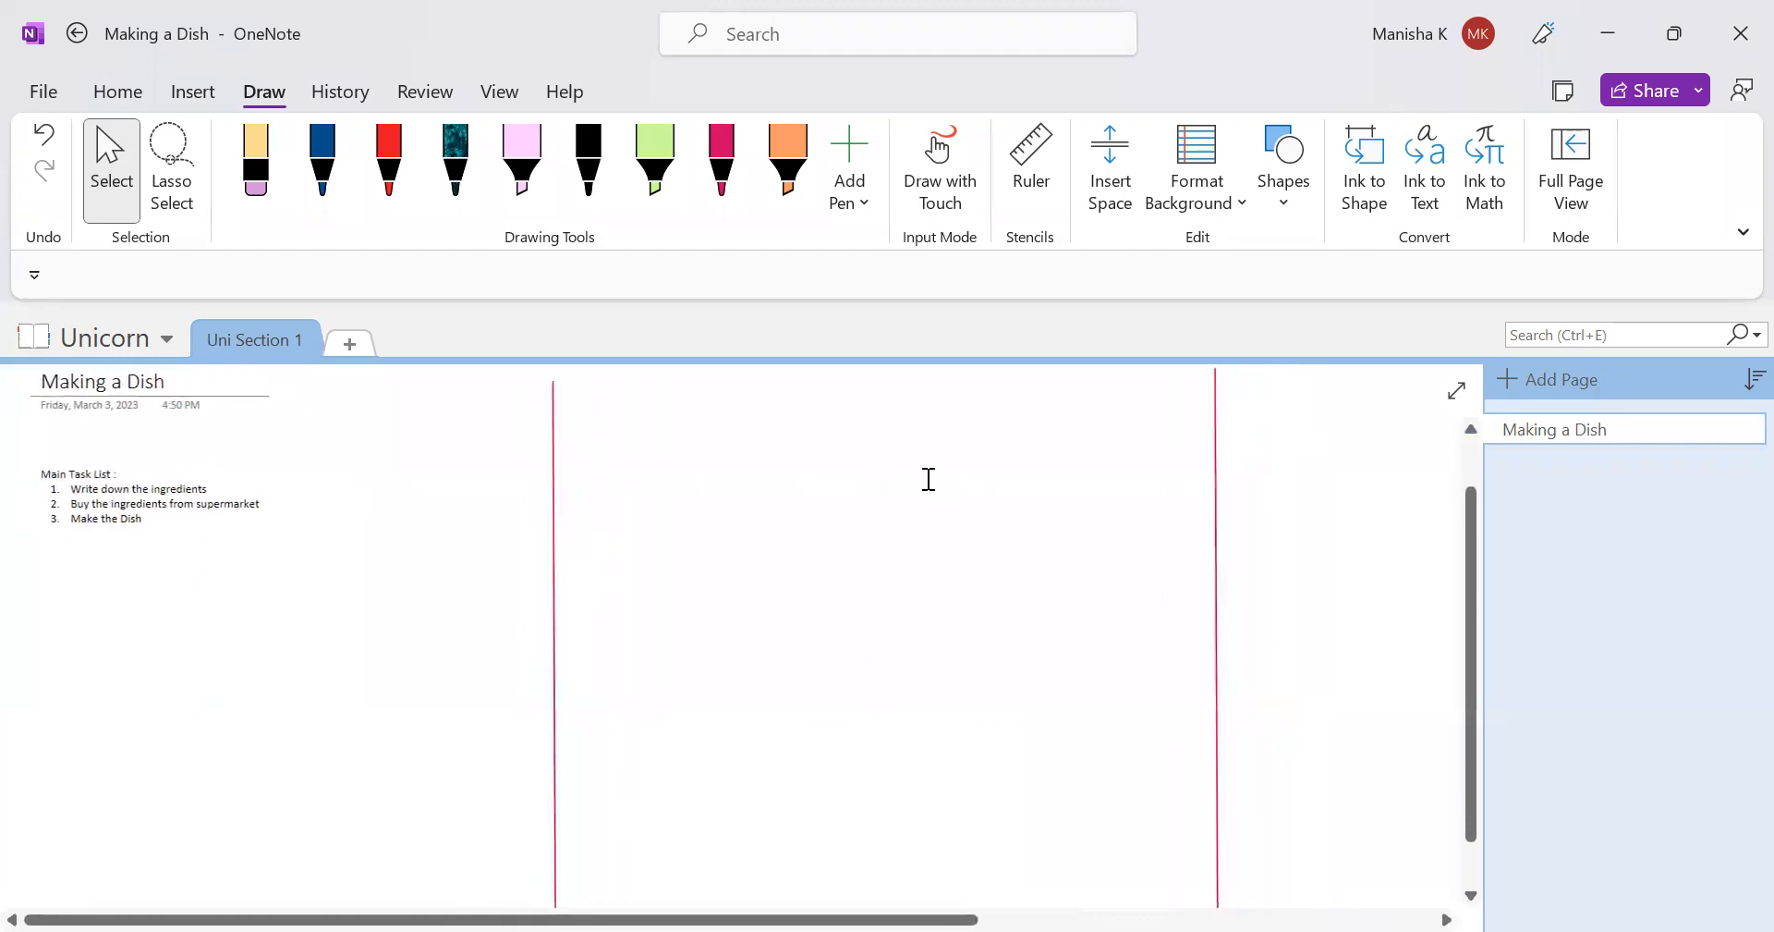
- Add a fourth vertical divider line beyond the third and shift it so the columns are about evenly spaced
{"action": "scroll", "coordinate": [973, 573], "scroll_direction": "right", "scroll_amount": 3}
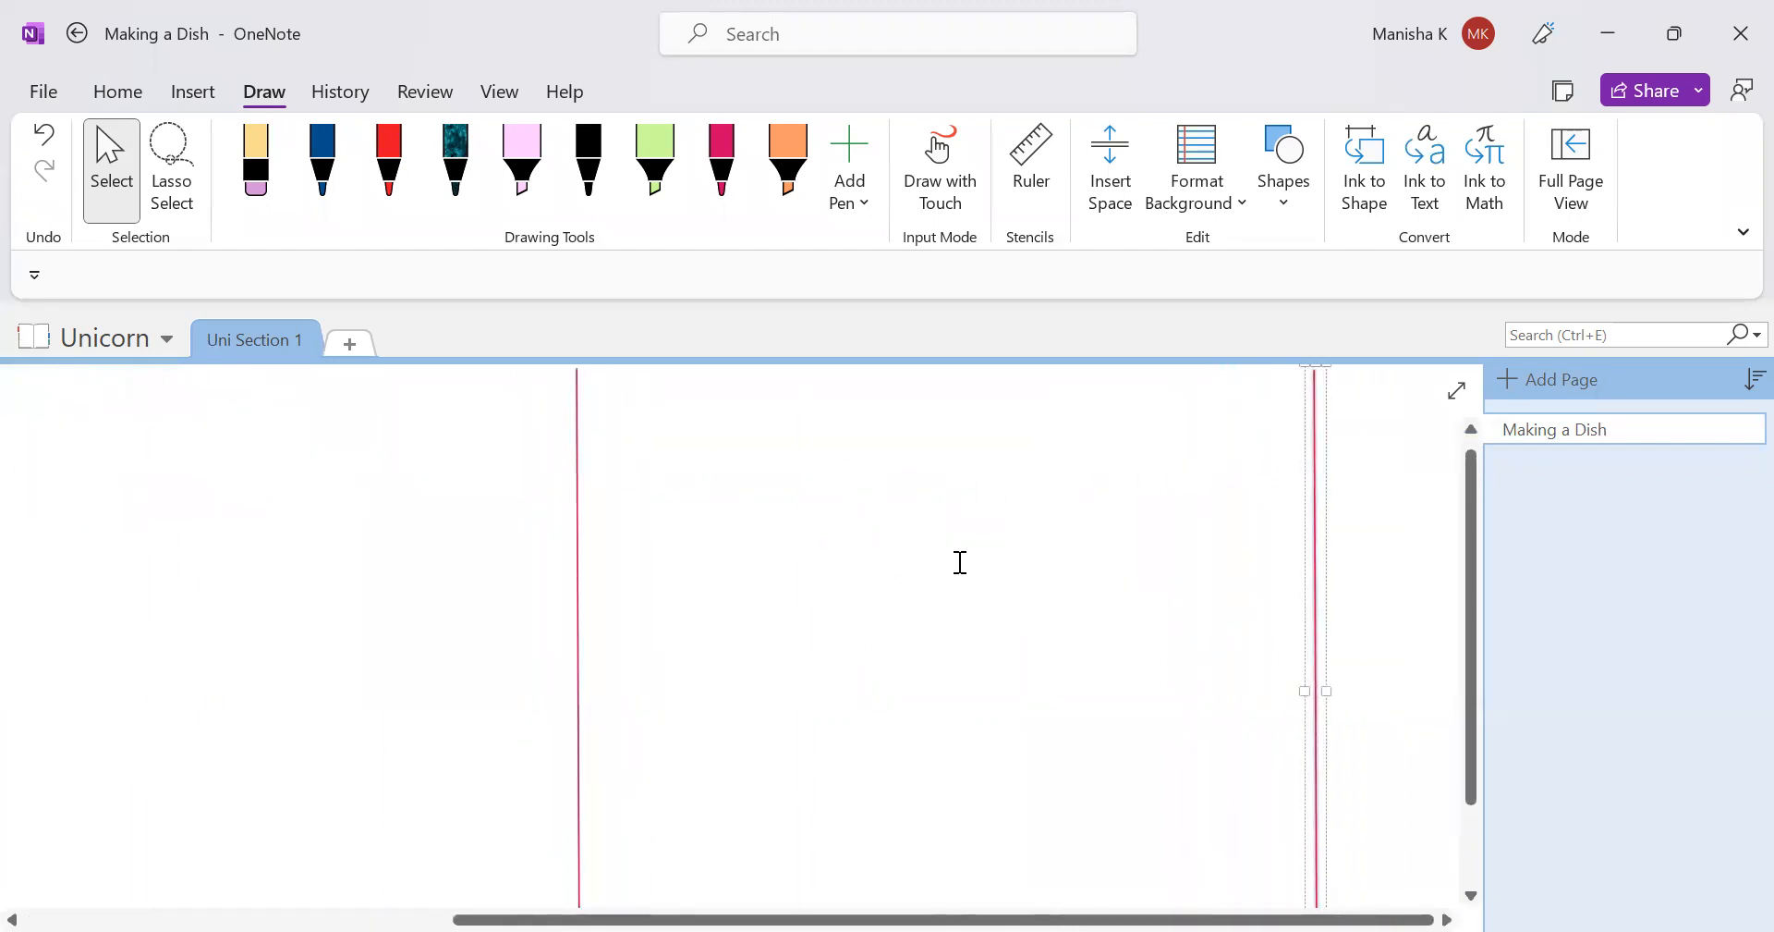
{"action": "scroll", "coordinate": [962, 564], "scroll_direction": "right", "scroll_amount": 3}
{"action": "scroll", "coordinate": [1344, 534], "scroll_direction": "right", "scroll_amount": 3}
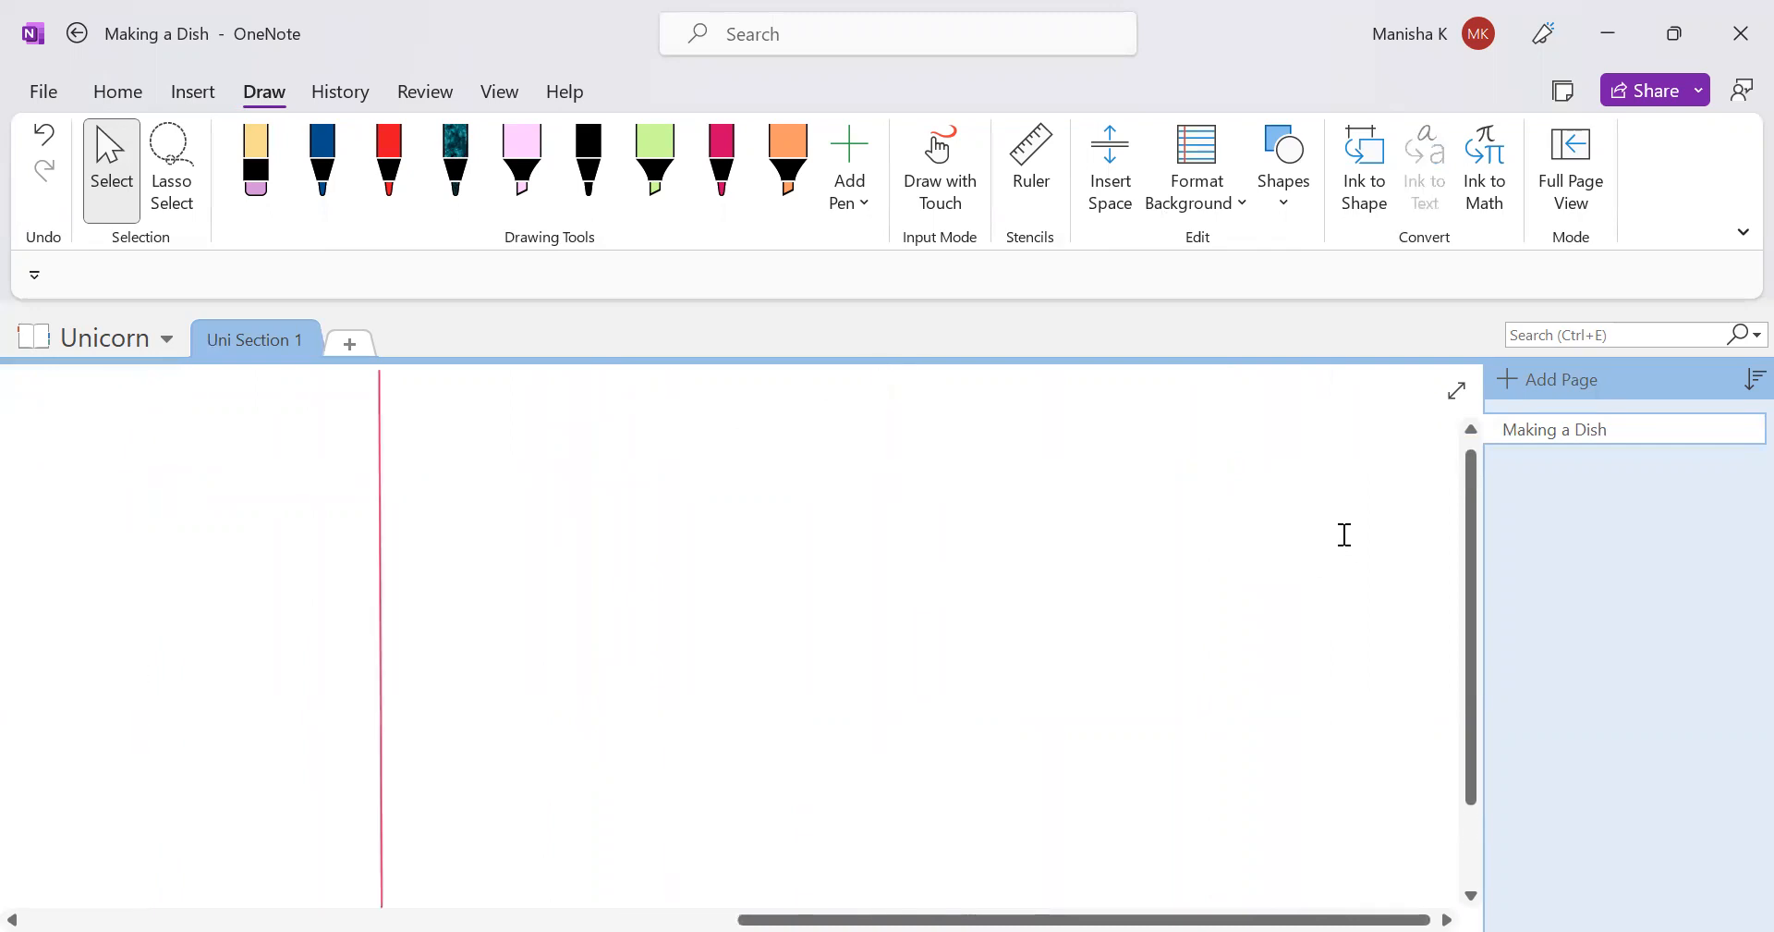
{"action": "scroll", "coordinate": [1328, 394], "scroll_direction": "up", "scroll_amount": 1}
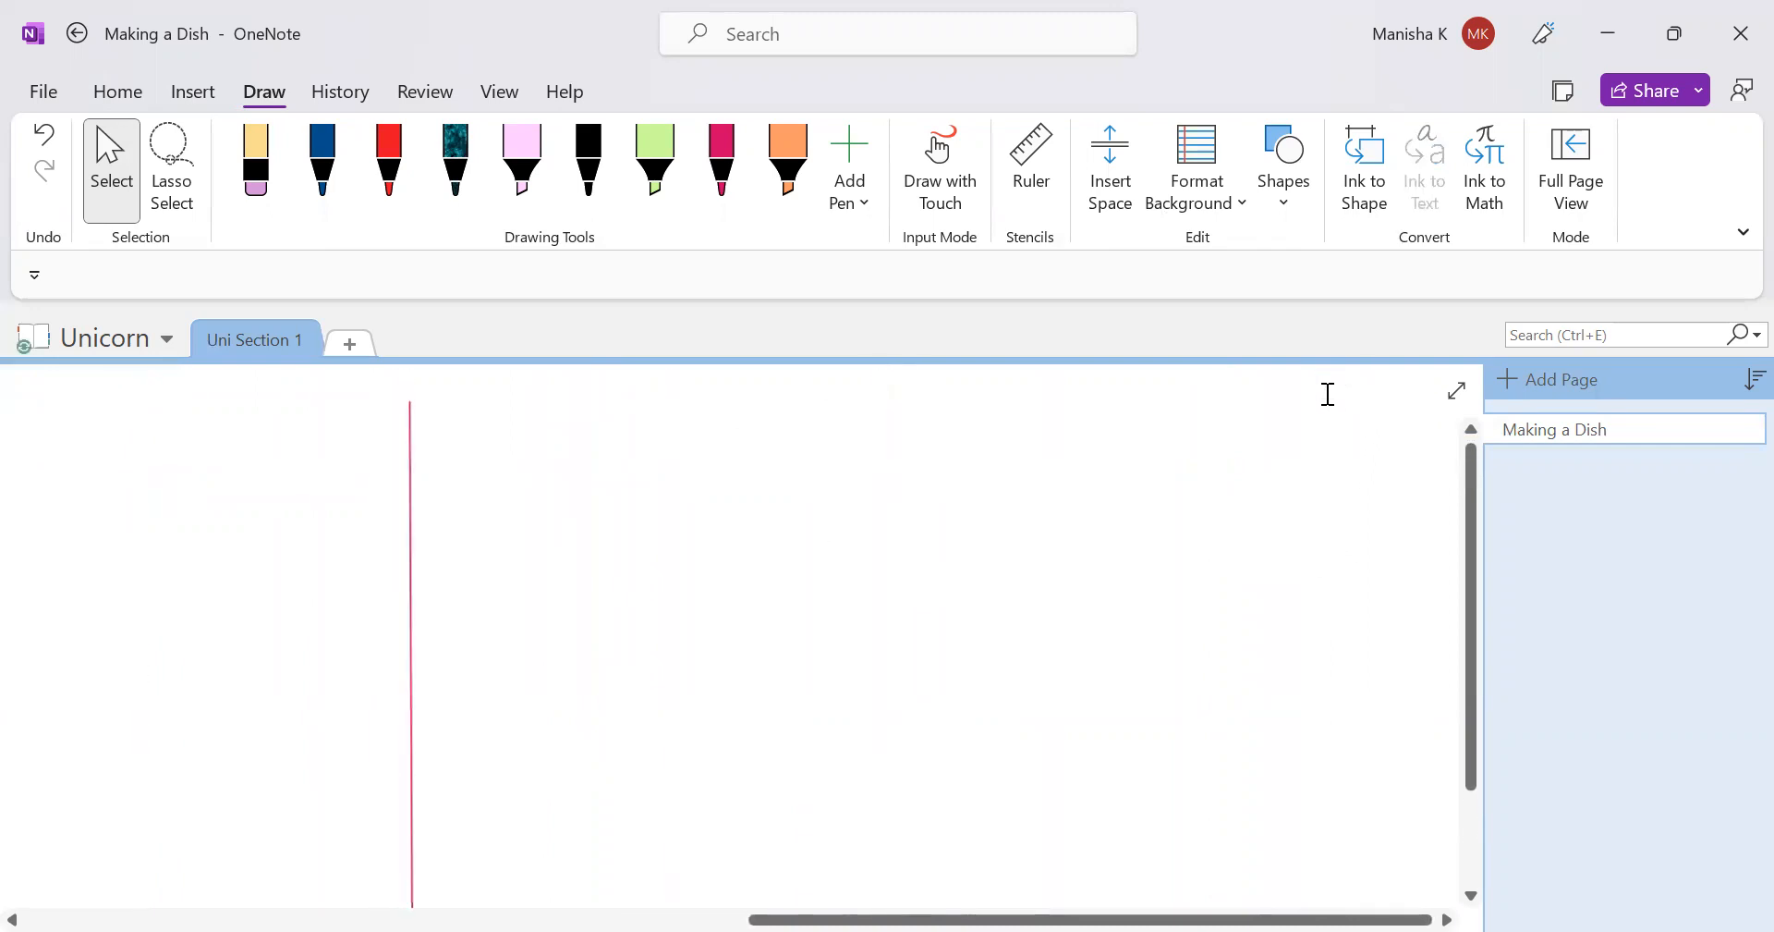
{"action": "scroll", "coordinate": [967, 523], "scroll_direction": "left", "scroll_amount": 6}
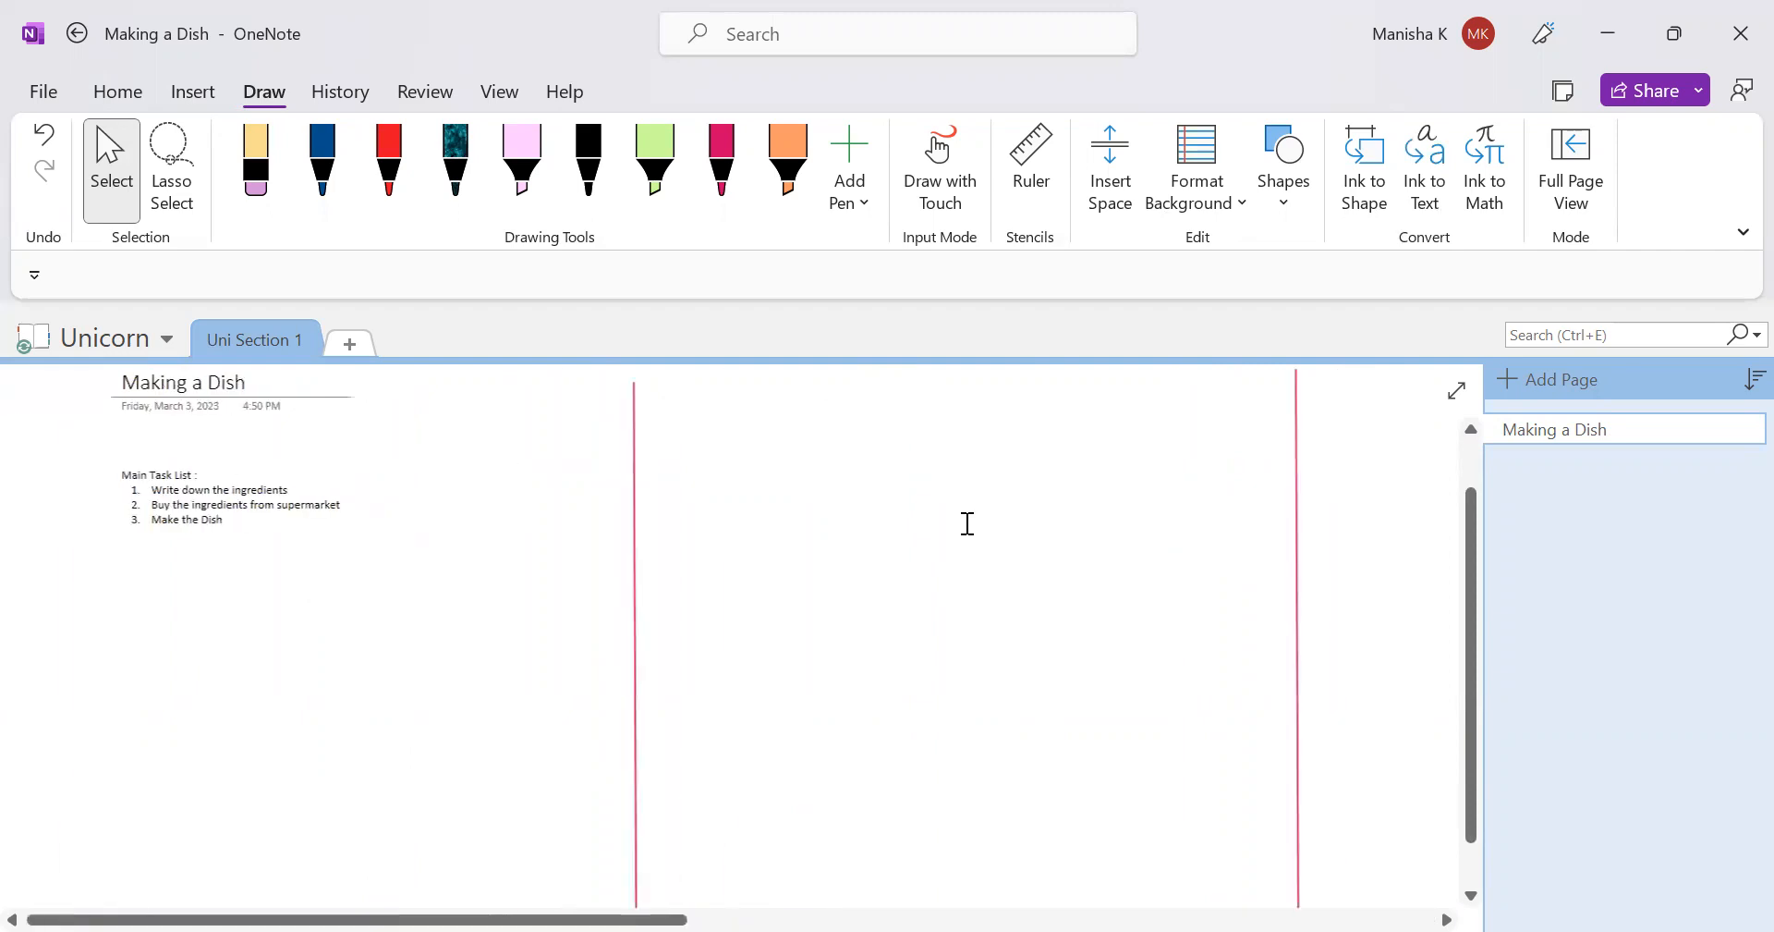
{"action": "scroll", "coordinate": [967, 523], "scroll_direction": "right", "scroll_amount": 1}
{"action": "scroll", "coordinate": [967, 523], "scroll_direction": "down", "scroll_amount": 4}
{"action": "scroll", "coordinate": [756, 521], "scroll_direction": "right", "scroll_amount": 3}
{"action": "mouse_move", "coordinate": [1140, 449]}
{"action": "left_mouse_down"}
{"action": "mouse_move", "coordinate": [1059, 452]}
{"action": "mouse_move", "coordinate": [1046, 429]}
{"action": "left_mouse_up"}
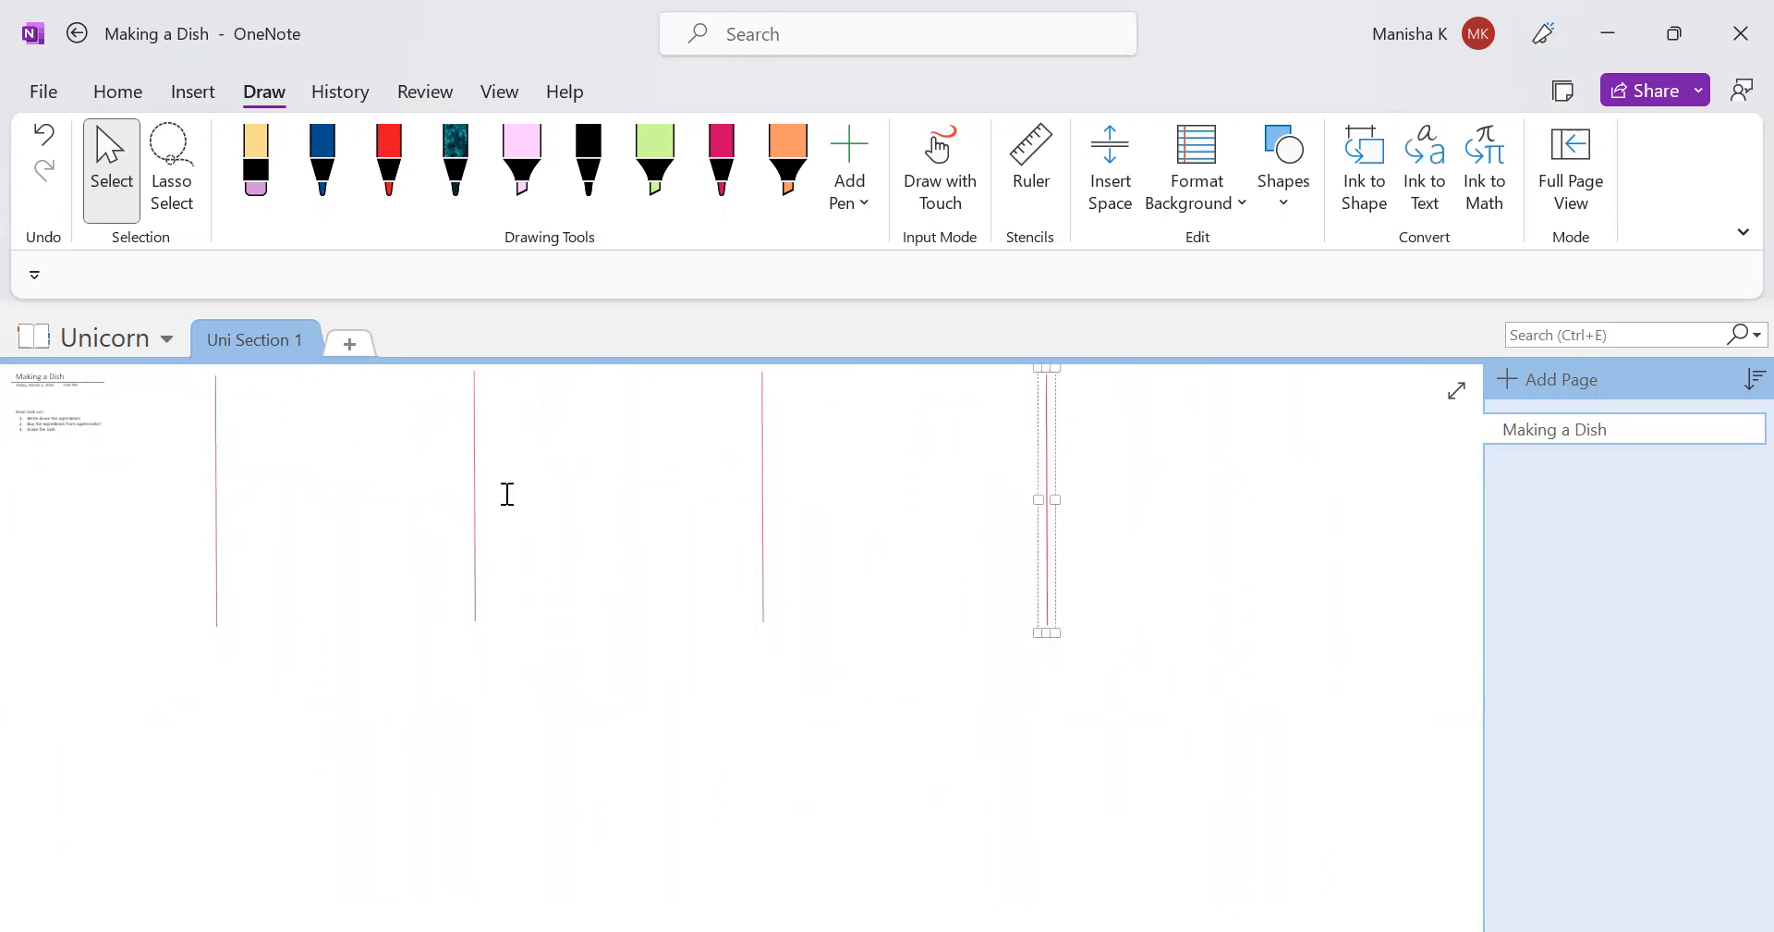
- In the second column, add the list "Write Down the Ingredients" with Dough, Spinach, Tomato, Coriander and Bread, and move it clear of the divider
{"action": "scroll", "coordinate": [570, 543], "scroll_direction": "up", "scroll_amount": 1}
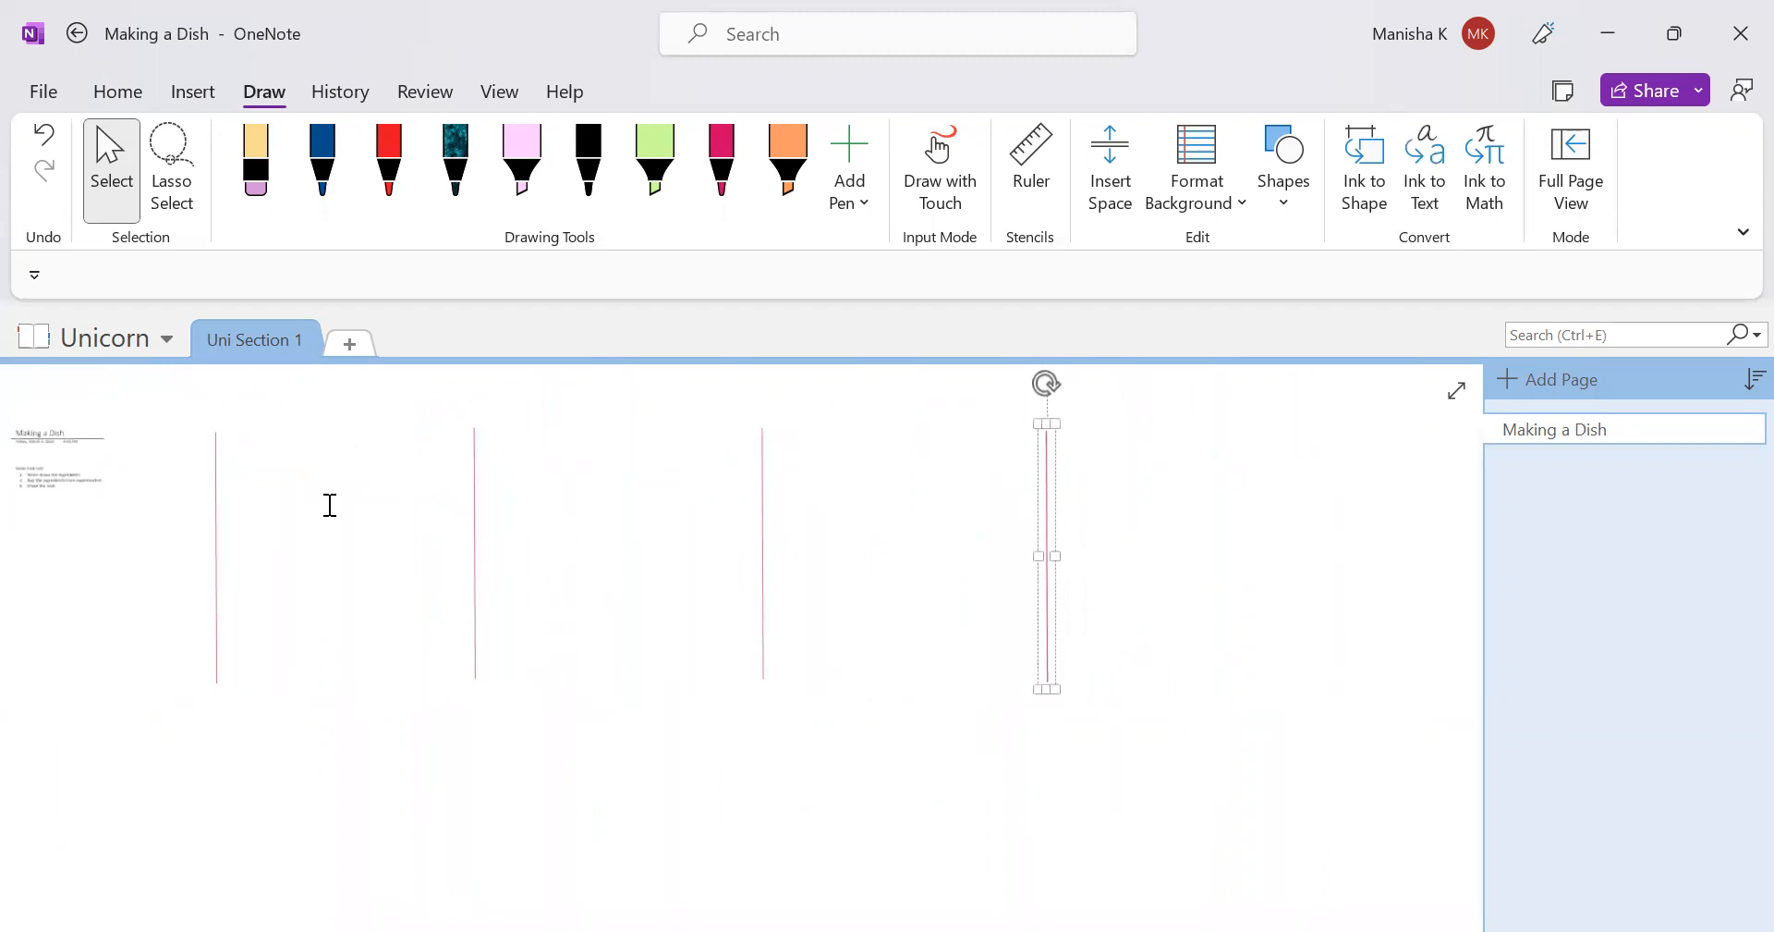
{"action": "scroll", "coordinate": [497, 632], "scroll_direction": "up", "scroll_amount": 5}
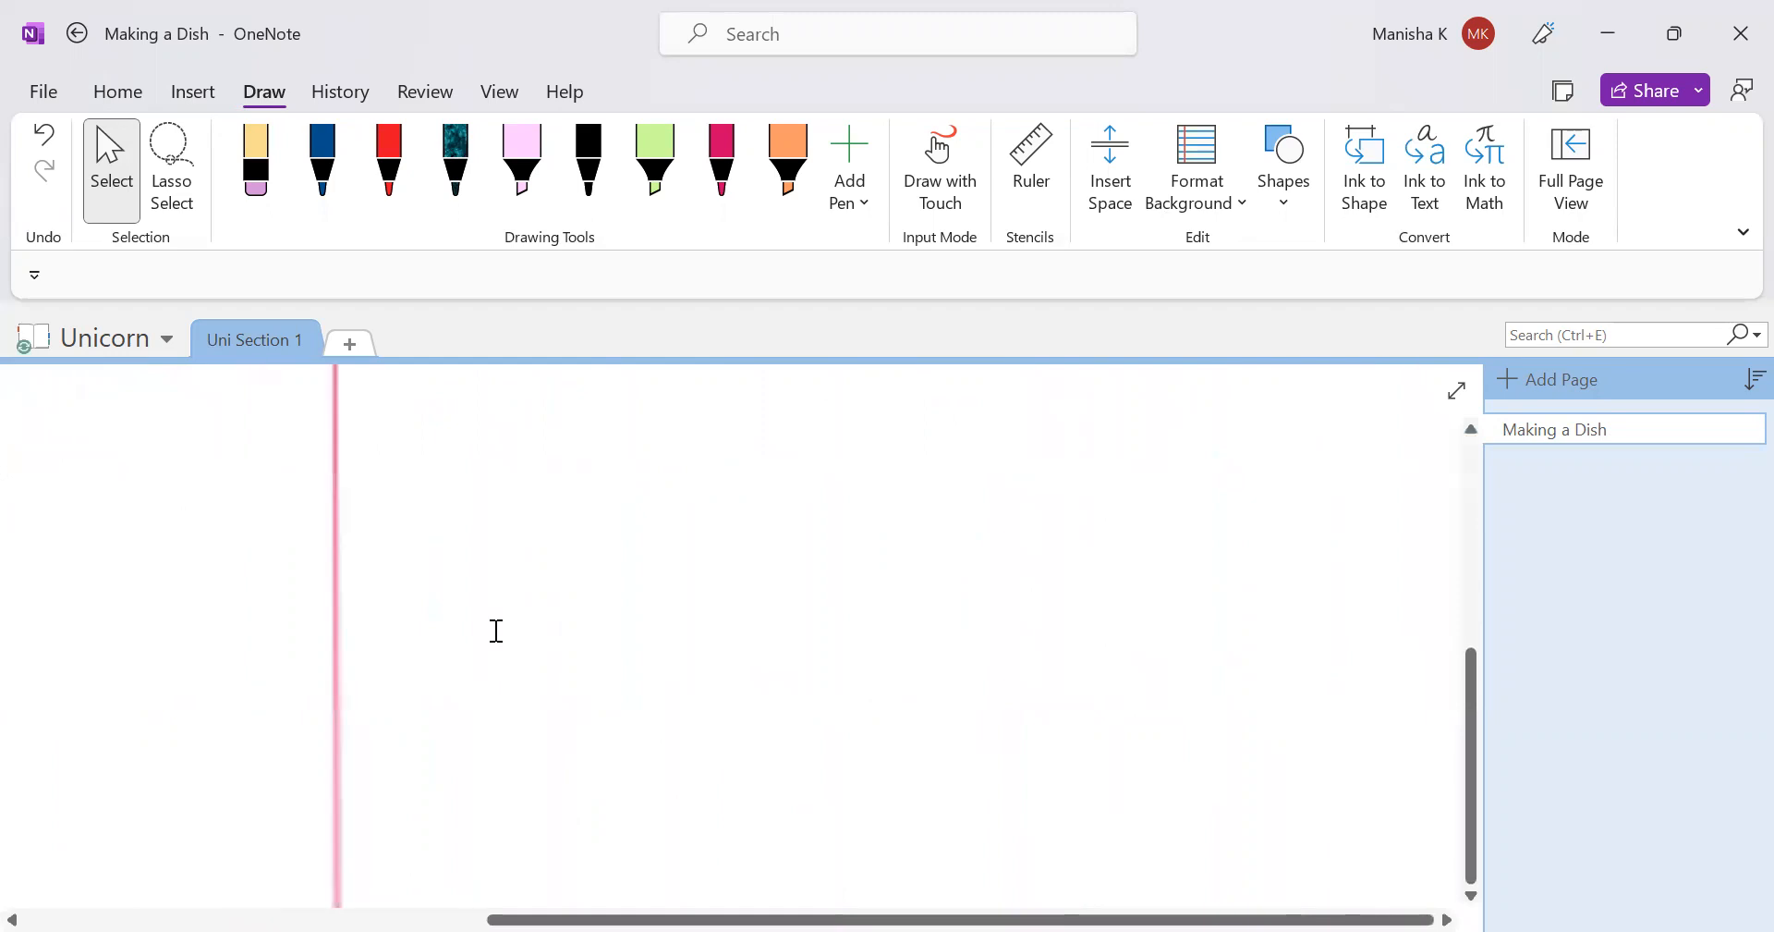
{"action": "scroll", "coordinate": [496, 631], "scroll_direction": "left", "scroll_amount": 6}
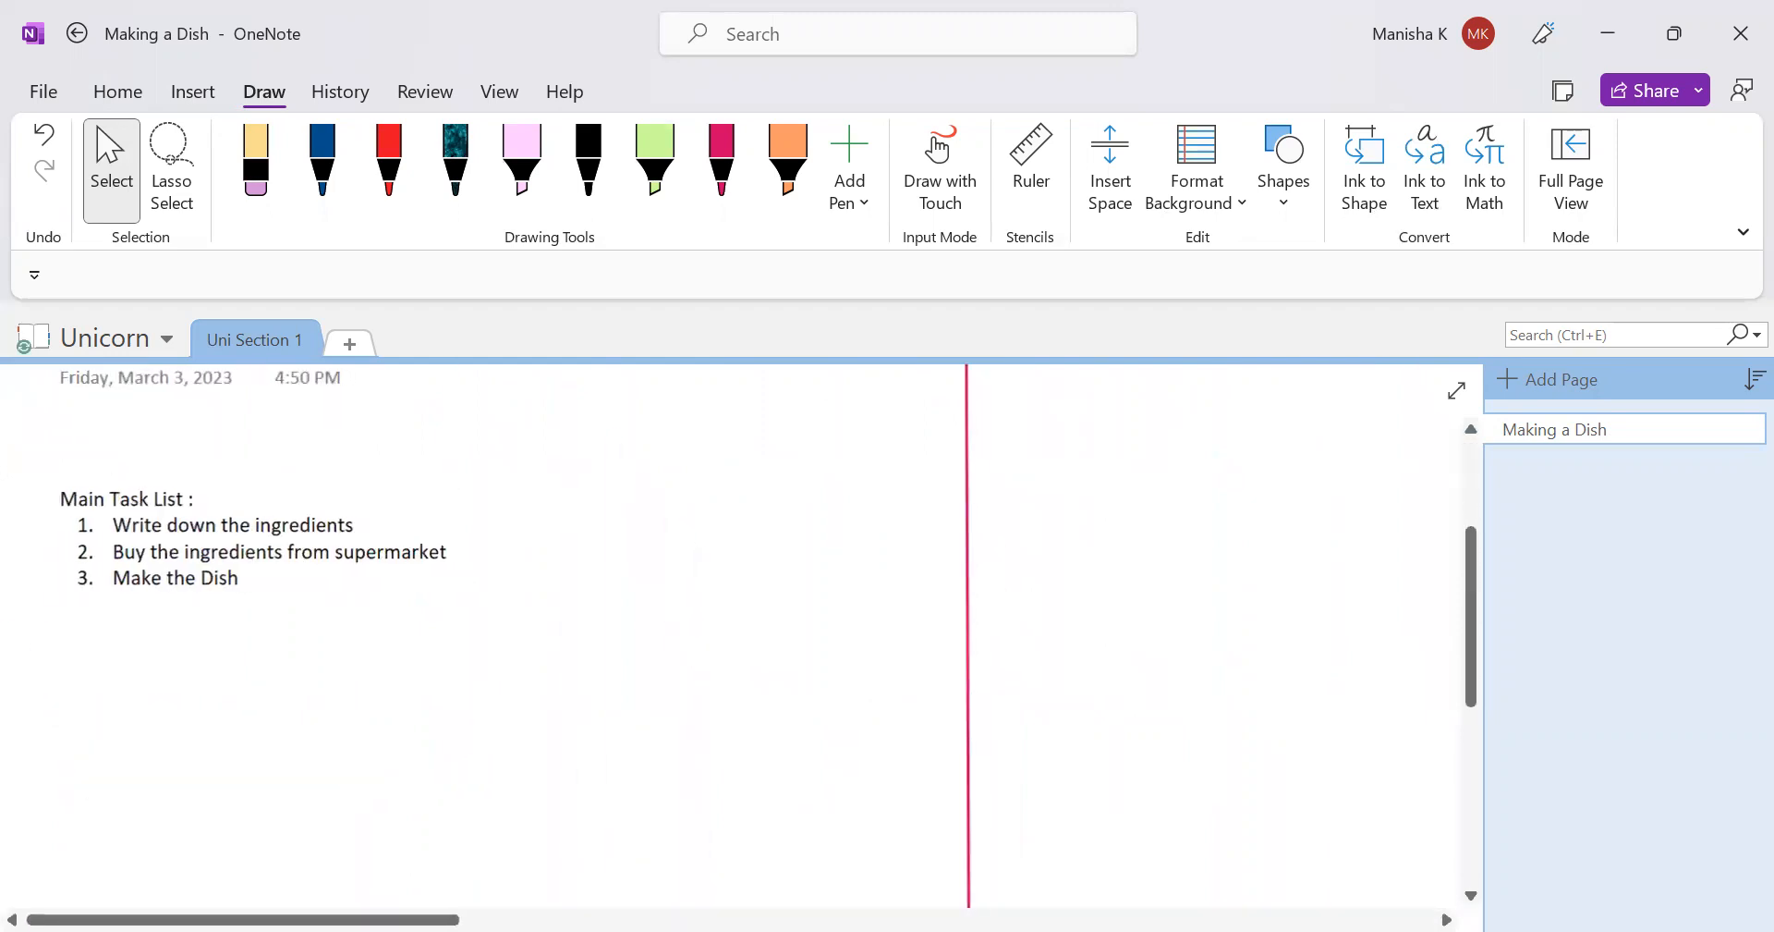
{"action": "scroll", "coordinate": [139, 536], "scroll_direction": "down", "scroll_amount": 2}
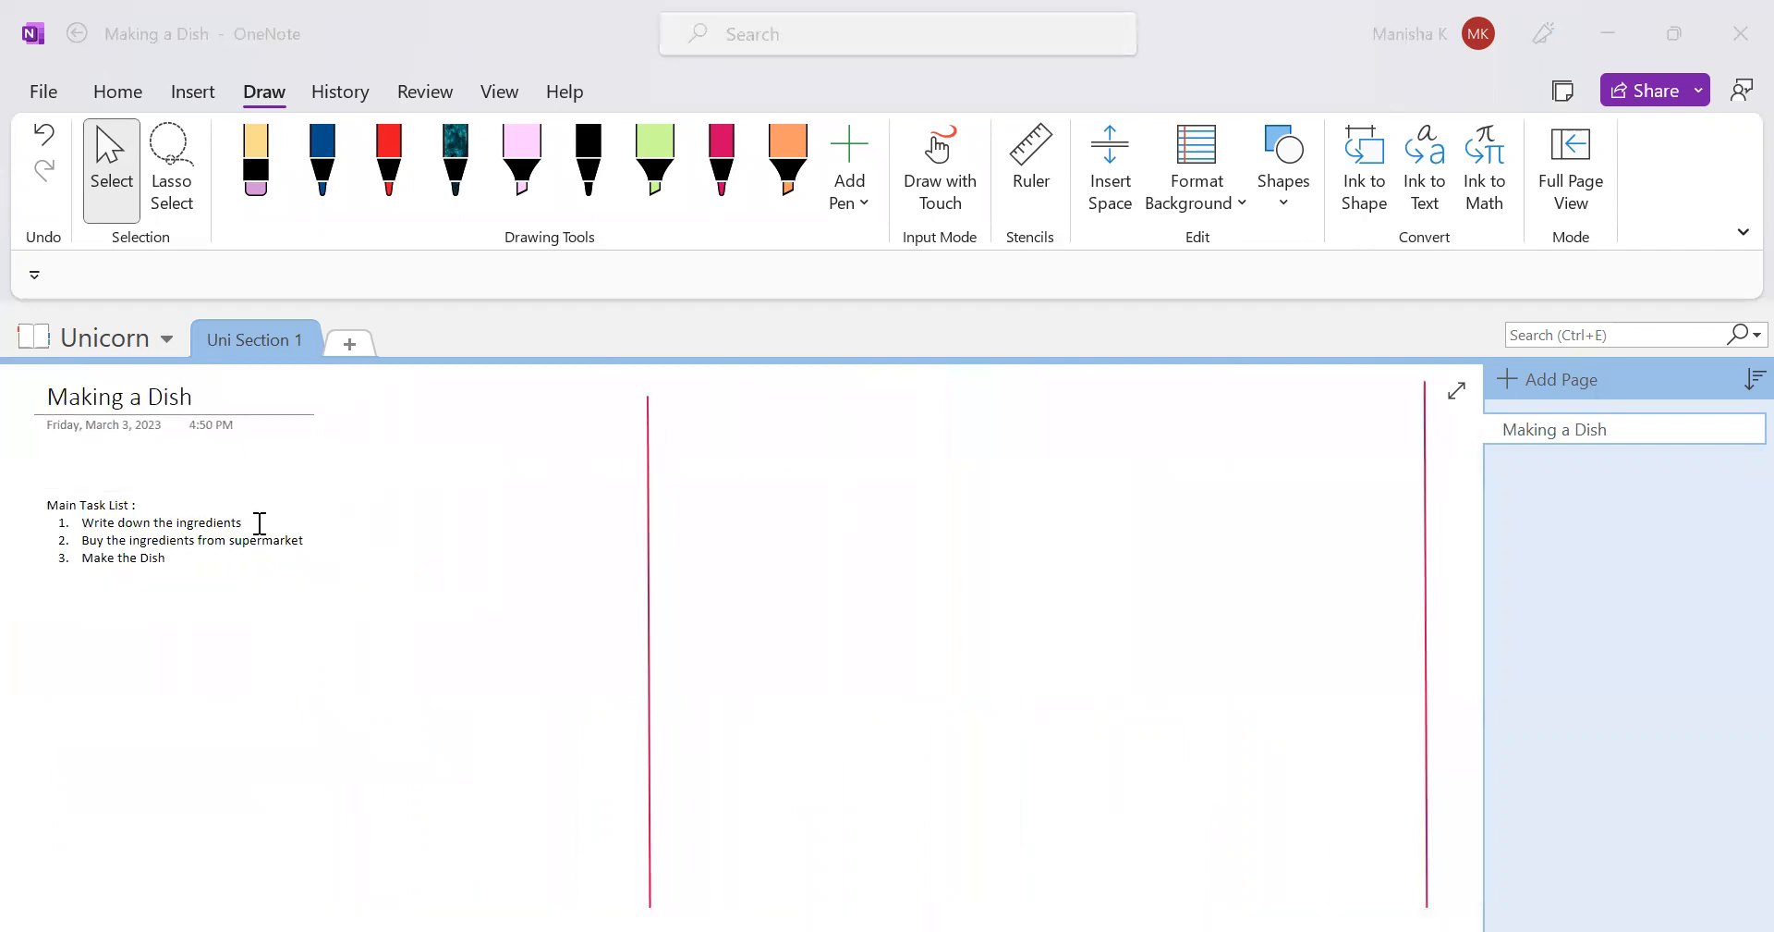
{"action": "left_click", "coordinate": [685, 443]}
{"action": "type", "text": "Write Down the Ingredients Dough Spinach Tomato Coriander Bread"}
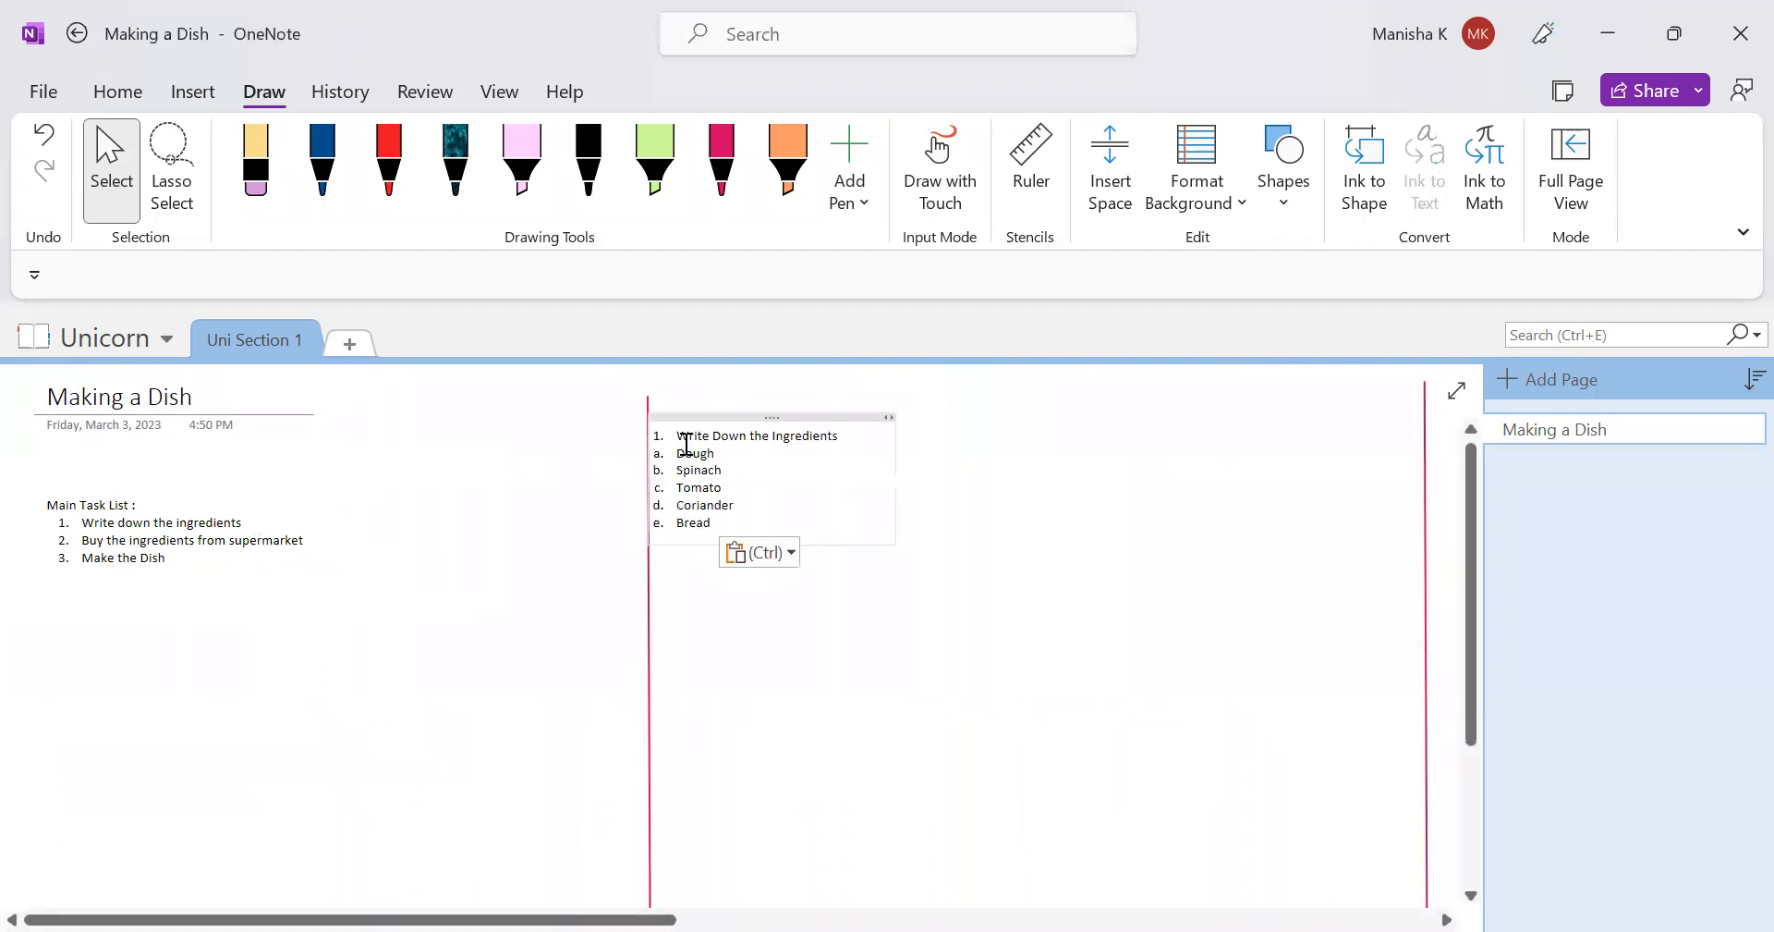
{"action": "left_click_drag", "start_coordinate": [724, 417], "coordinate": [794, 417]}
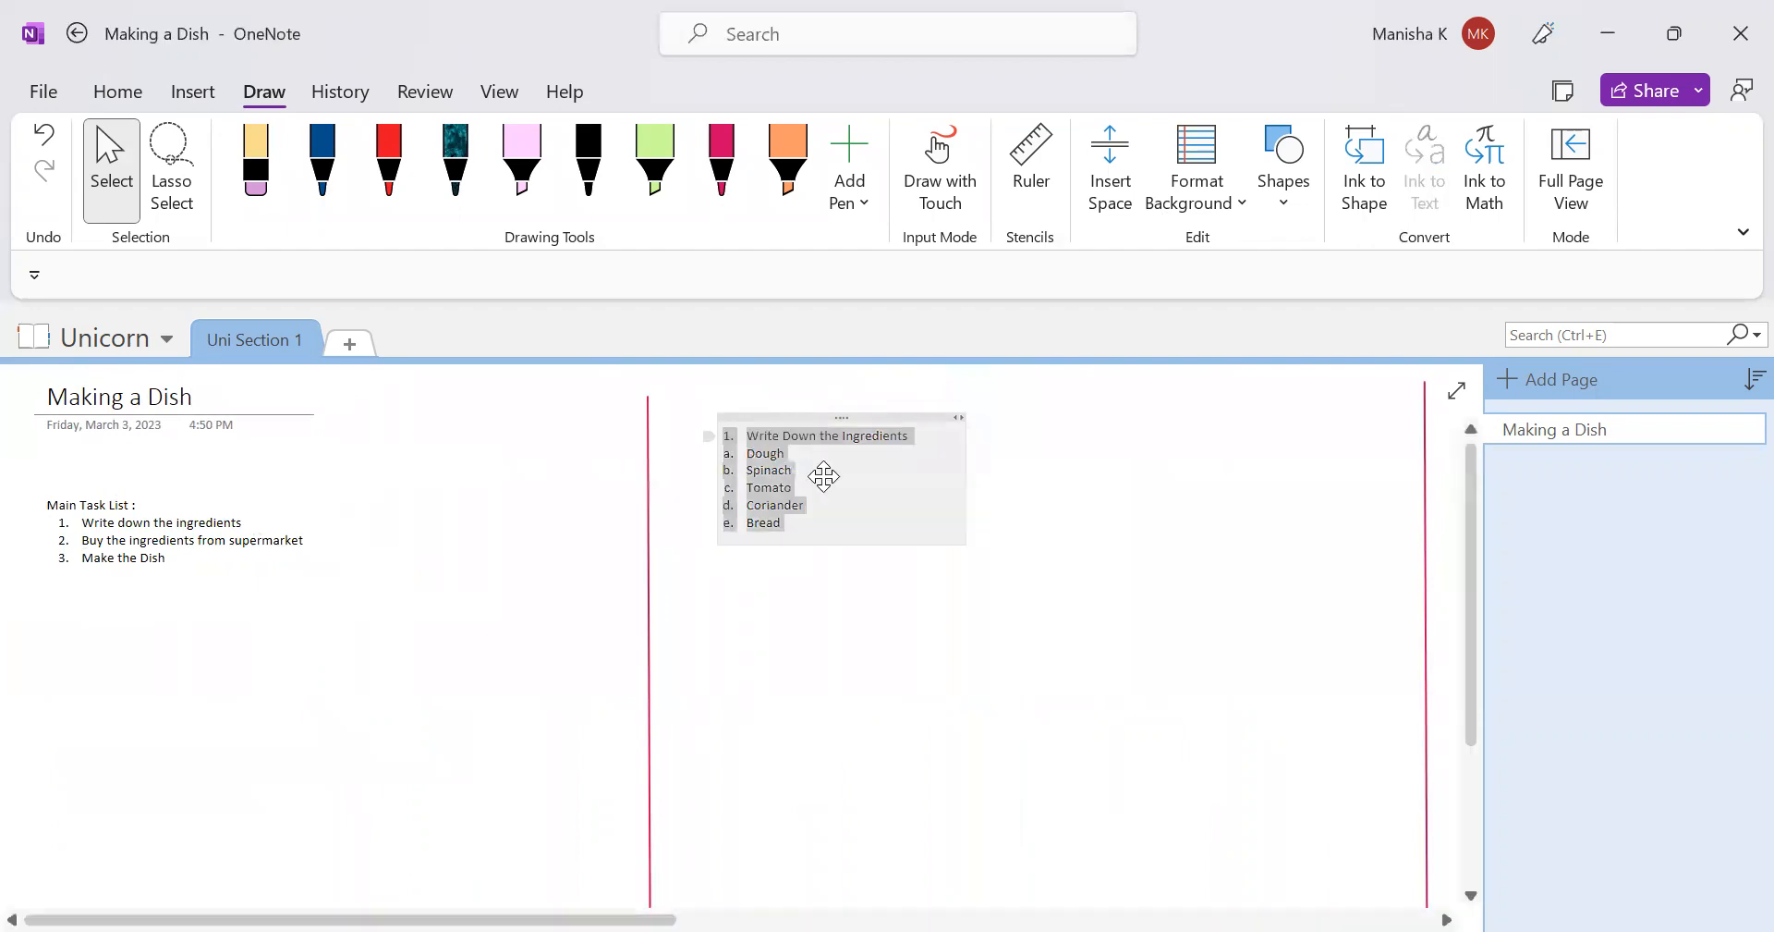
- Indent the five ingredients, Dough to Bread, one level beneath "Write Down the Ingredients"
{"action": "left_click_drag", "start_coordinate": [803, 524], "coordinate": [803, 415]}
{"action": "key", "text": "Tab"}
{"action": "left_click", "coordinate": [972, 467]}
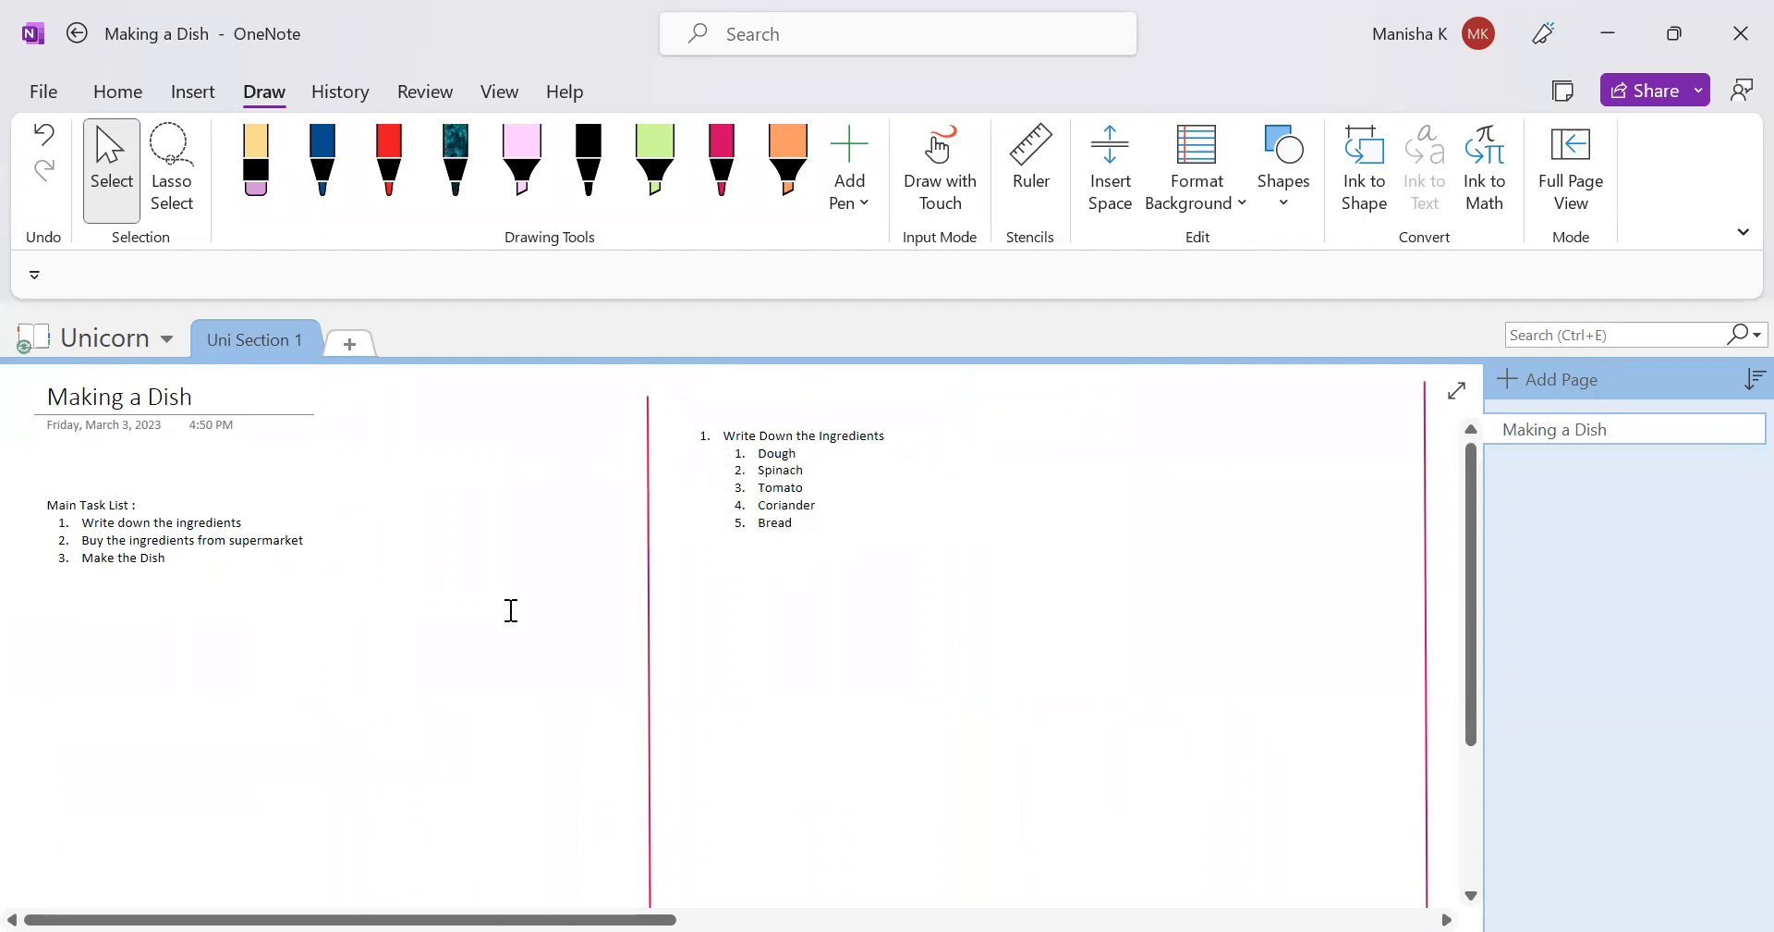
- In the third column, add "Buy the ingredients from supermarket" with Go to the market, Get the items, Pay money and Check all the items indented beneath
{"action": "scroll", "coordinate": [915, 612], "scroll_direction": "down", "scroll_amount": 2}
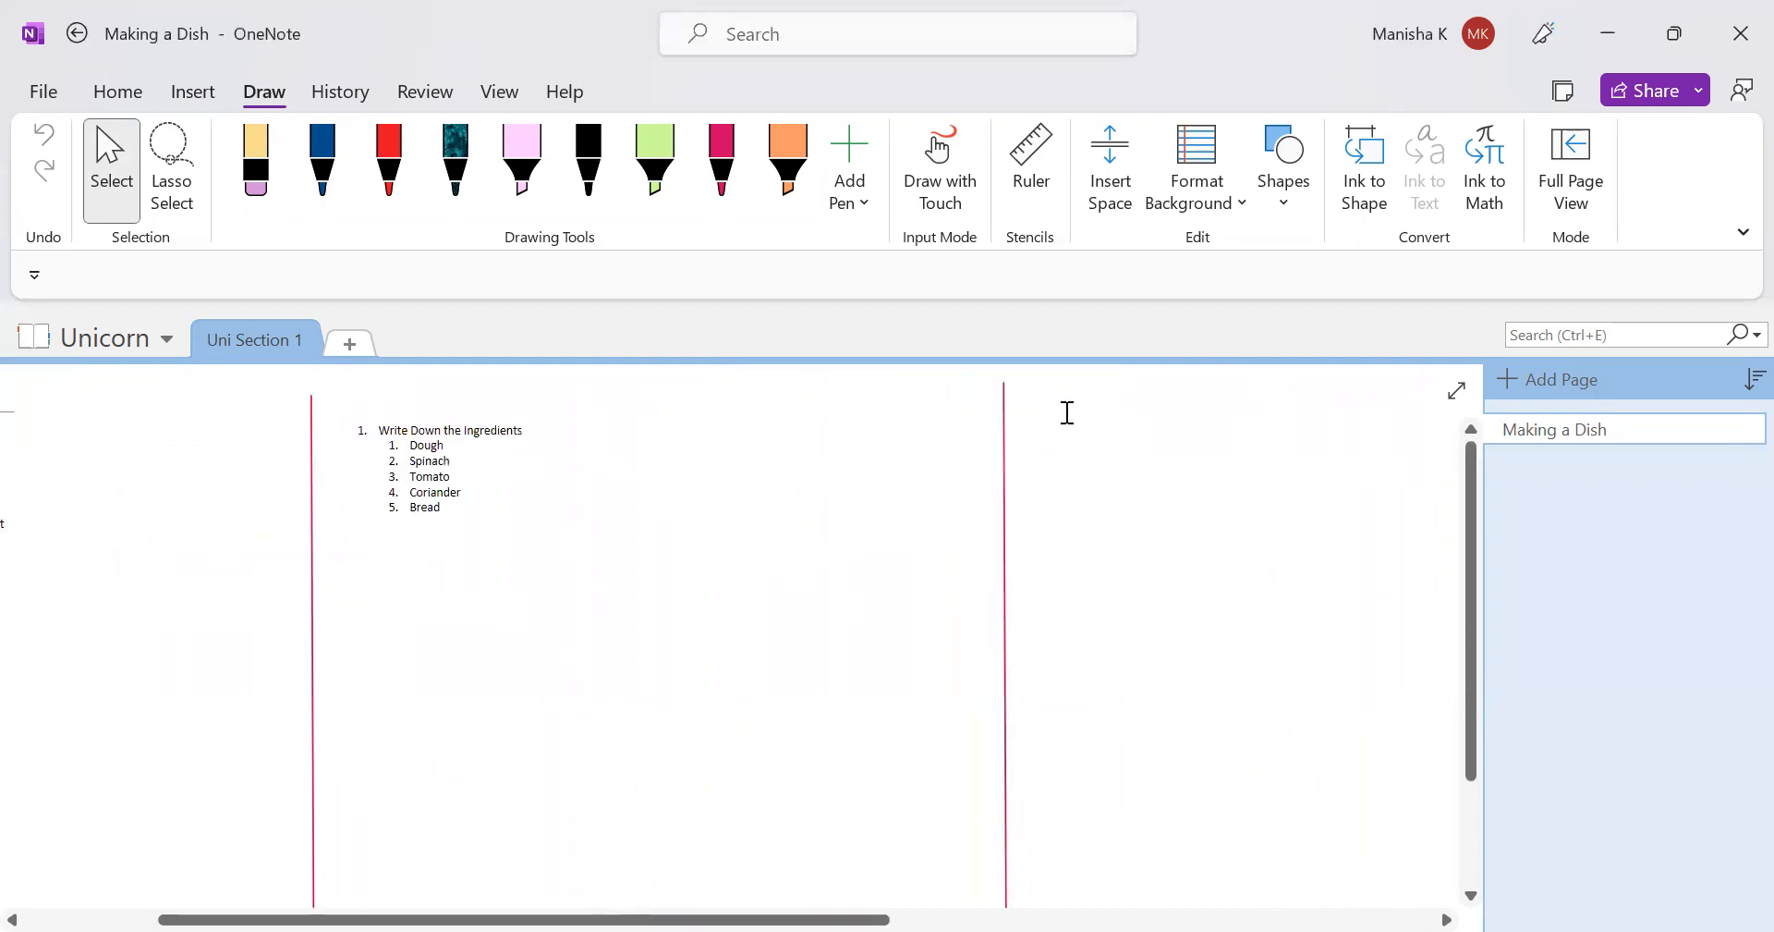
{"action": "left_click", "coordinate": [1060, 412]}
{"action": "type", "text": "Buy the ingredients from supermarket Go to the market Get the items Pay money Check all the items"}
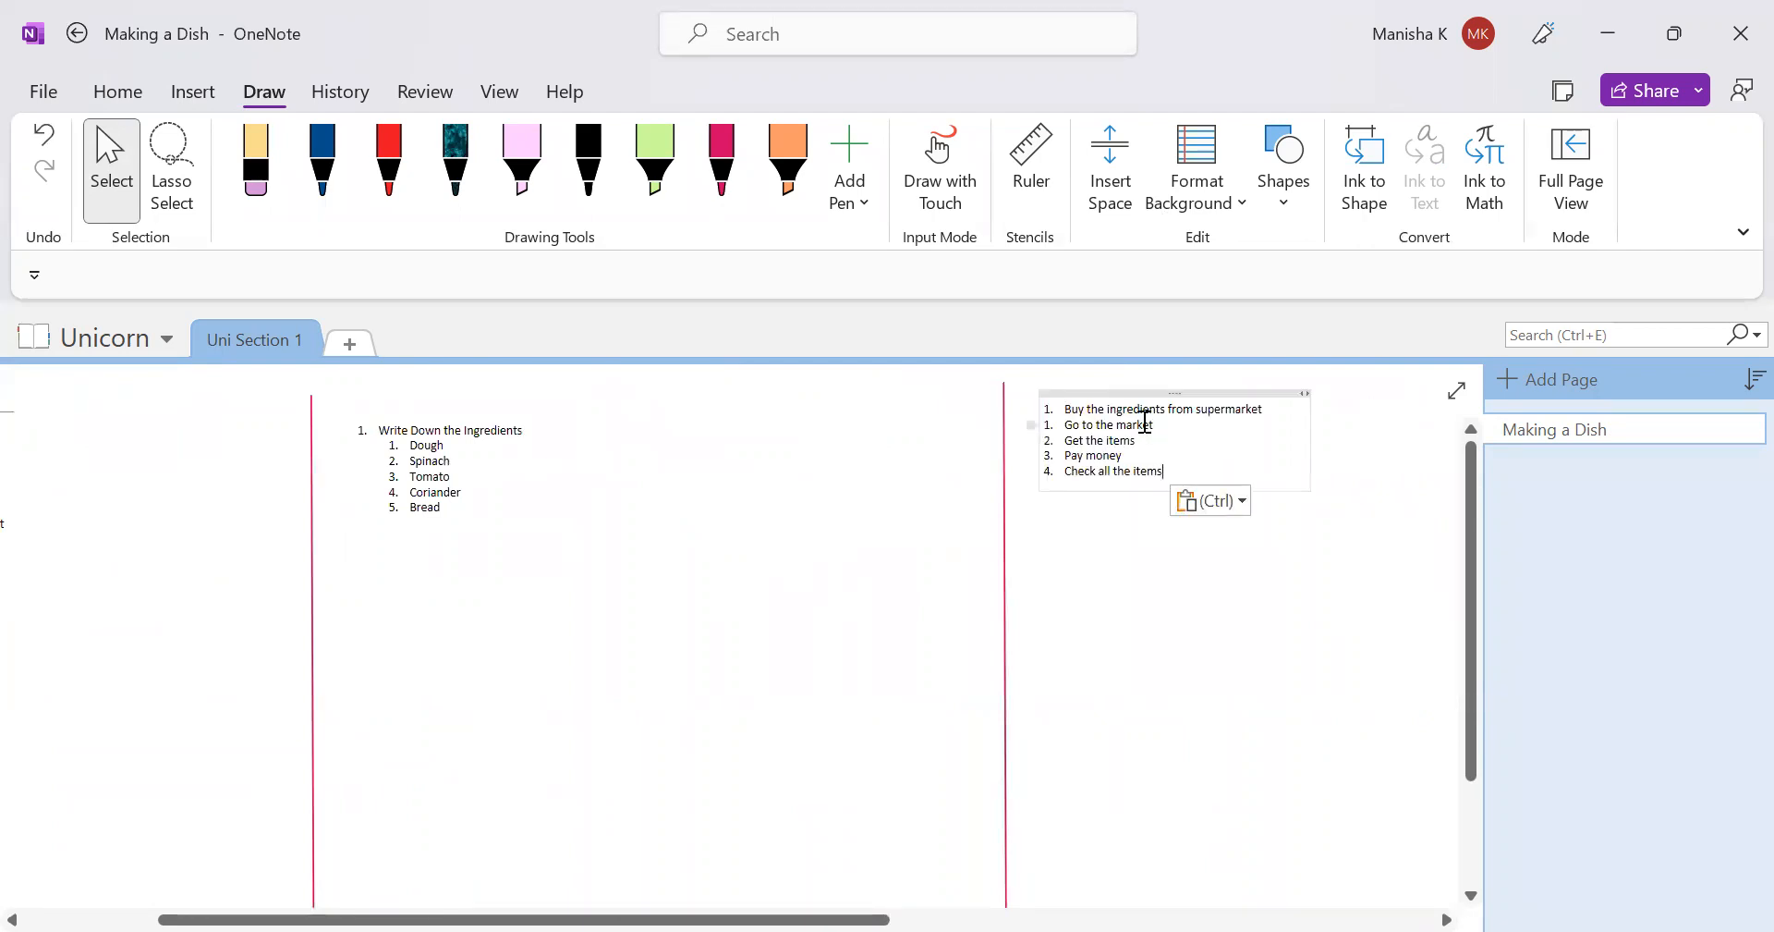
{"action": "left_click_drag", "start_coordinate": [1179, 478], "coordinate": [1059, 427]}
{"action": "key", "text": "Tab"}
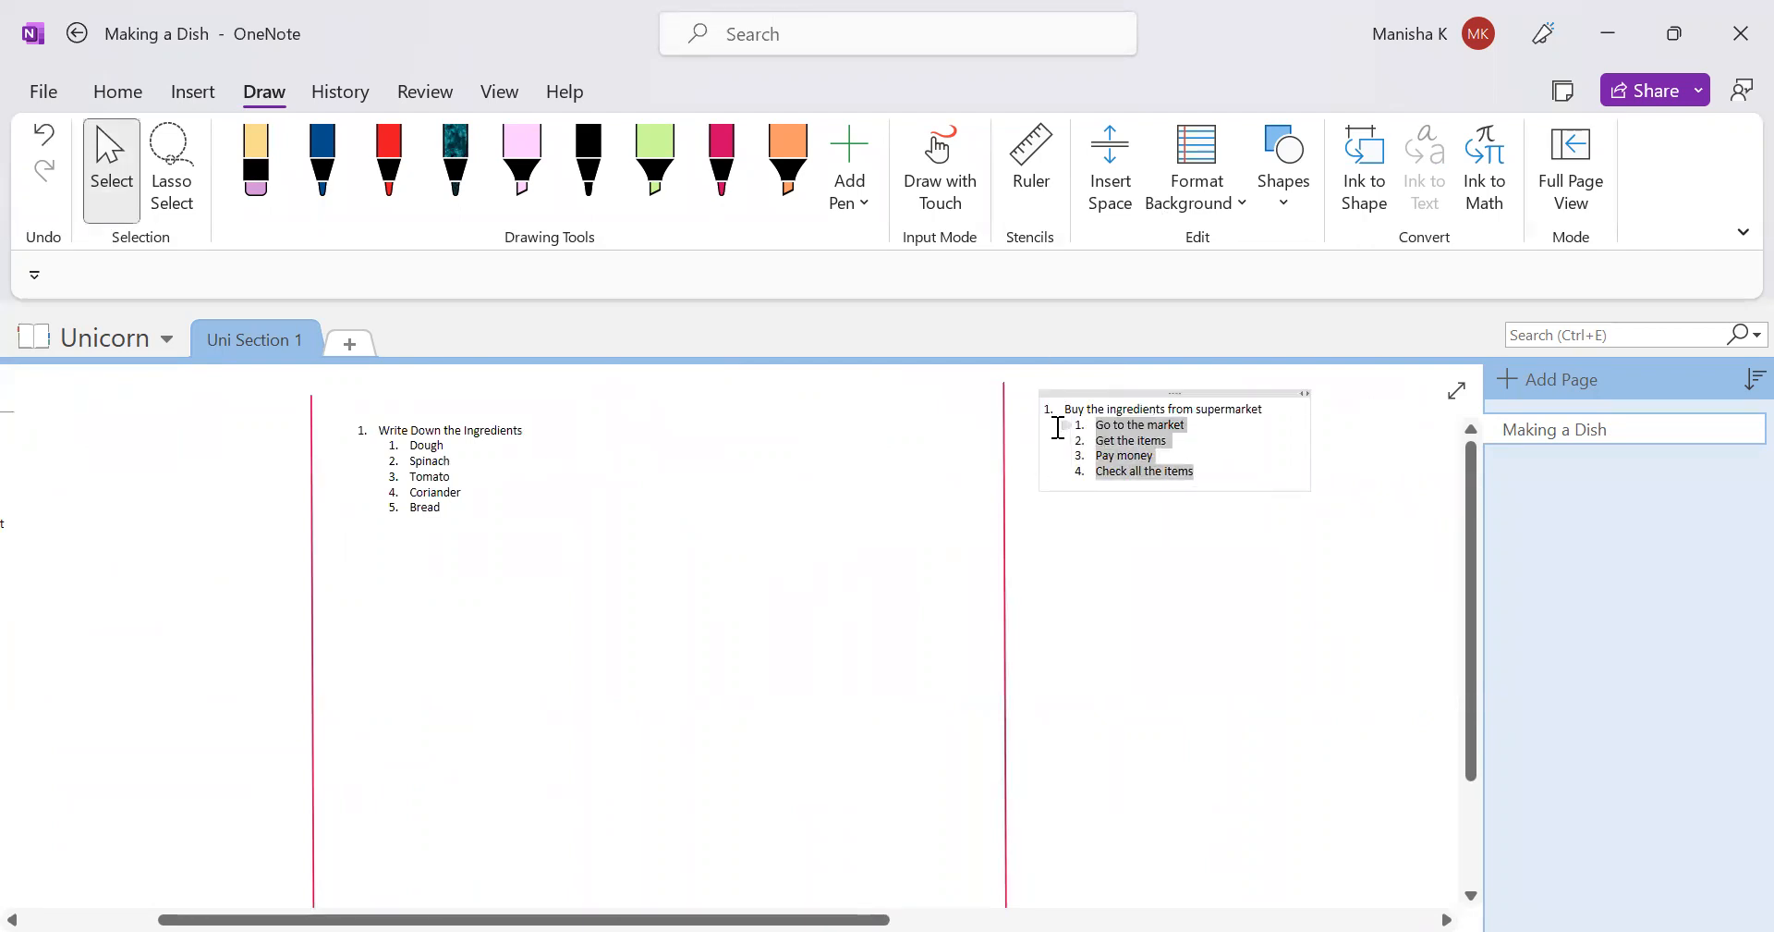
- Renumber the heading "Buy the ingredients from supermarket" in the third column as item 2
{"action": "left_click", "coordinate": [1069, 412]}
{"action": "key", "text": "BackSpace"}
{"action": "type", "text": "2."}
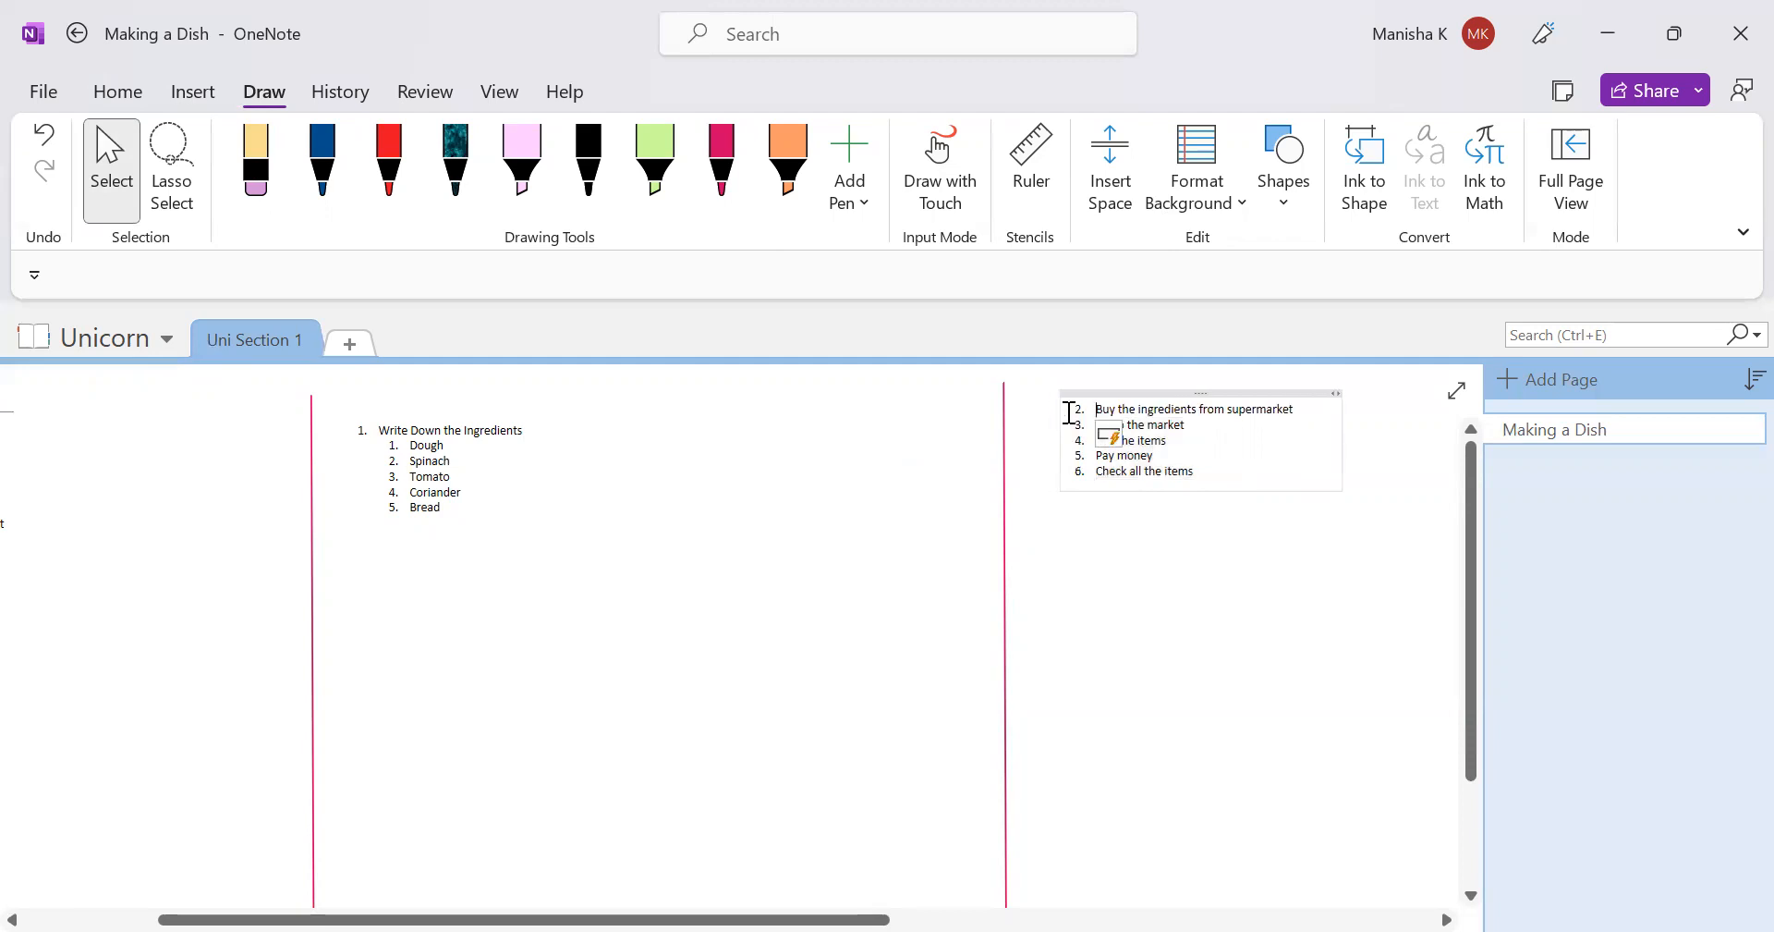
- Indent the four sub-tasks, Go to the market to Check all the items, beneath the supermarket heading and move the list closer to the divider
{"action": "left_click_drag", "start_coordinate": [1195, 468], "coordinate": [1102, 425]}
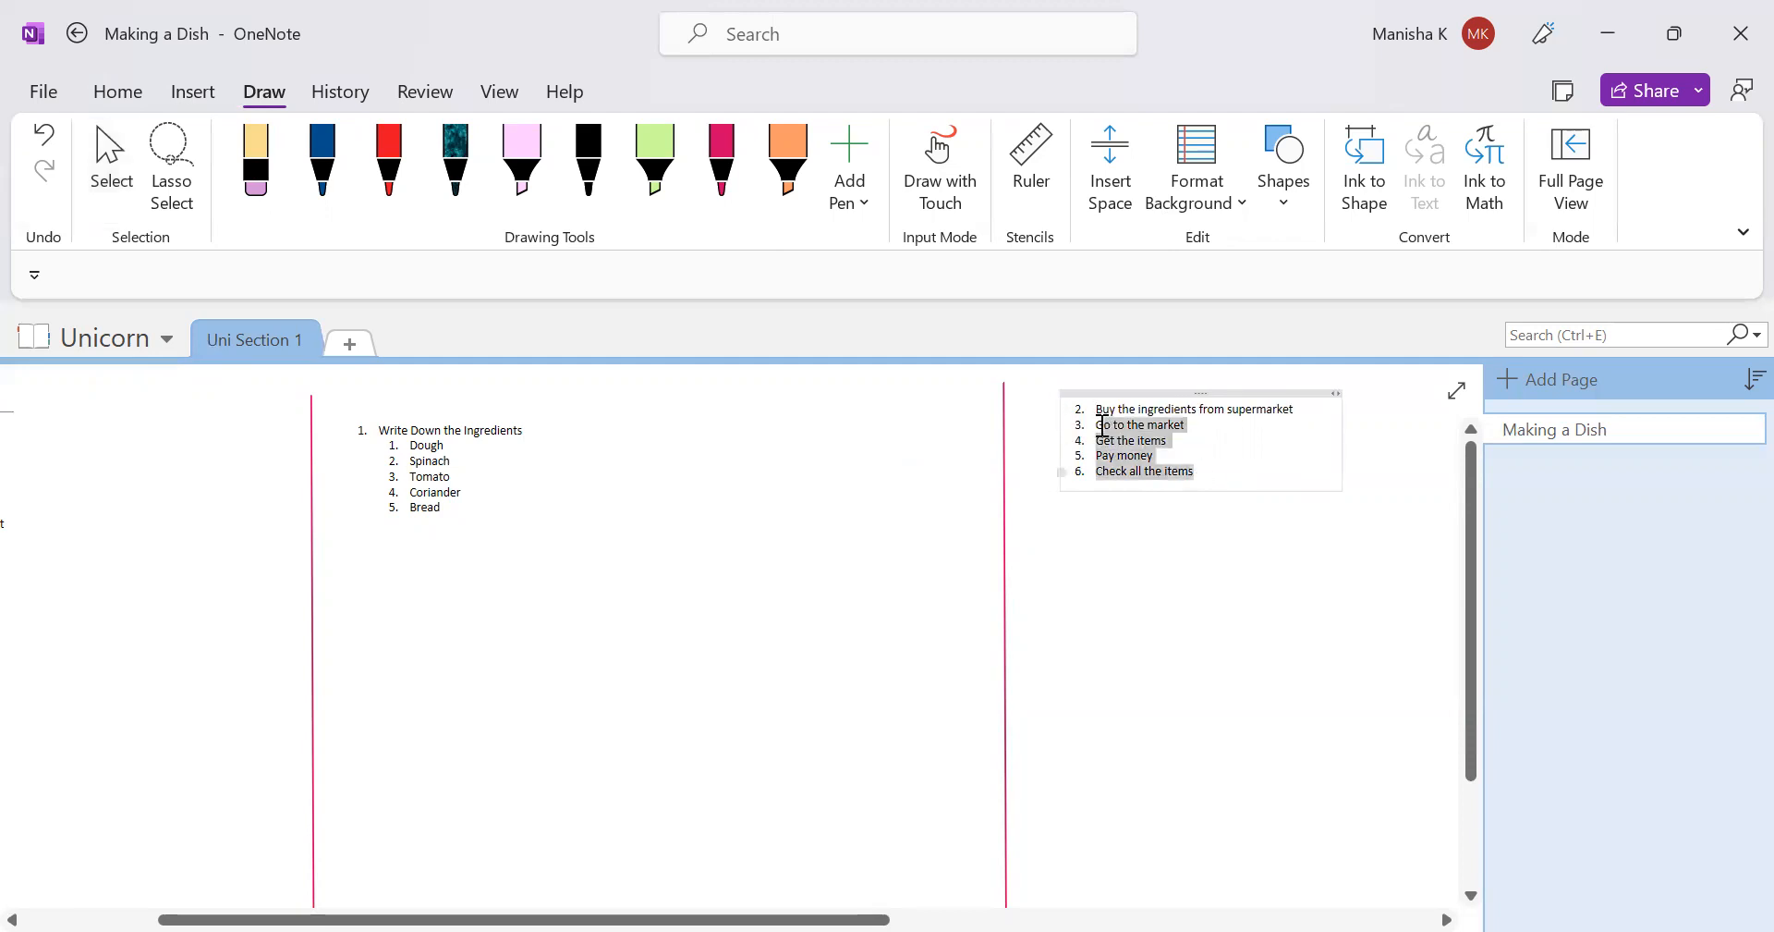
{"action": "key", "text": "Tab"}
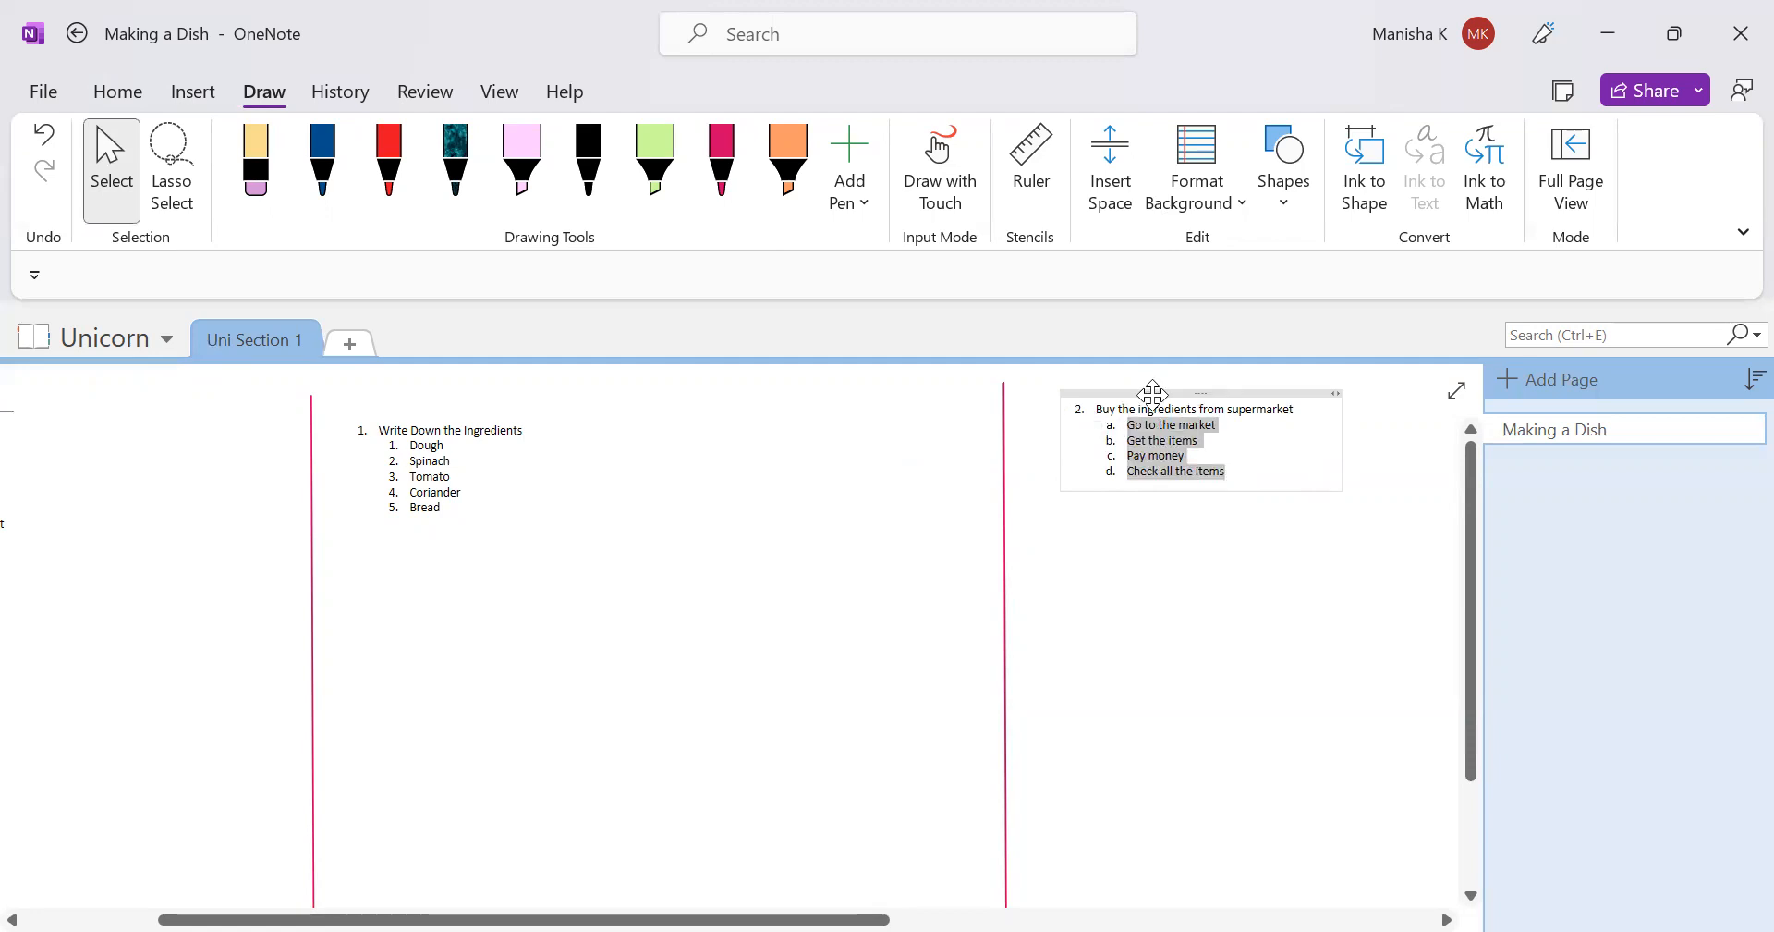
{"action": "left_click_drag", "start_coordinate": [1155, 395], "coordinate": [1114, 396]}
{"action": "left_click", "coordinate": [1164, 527]}
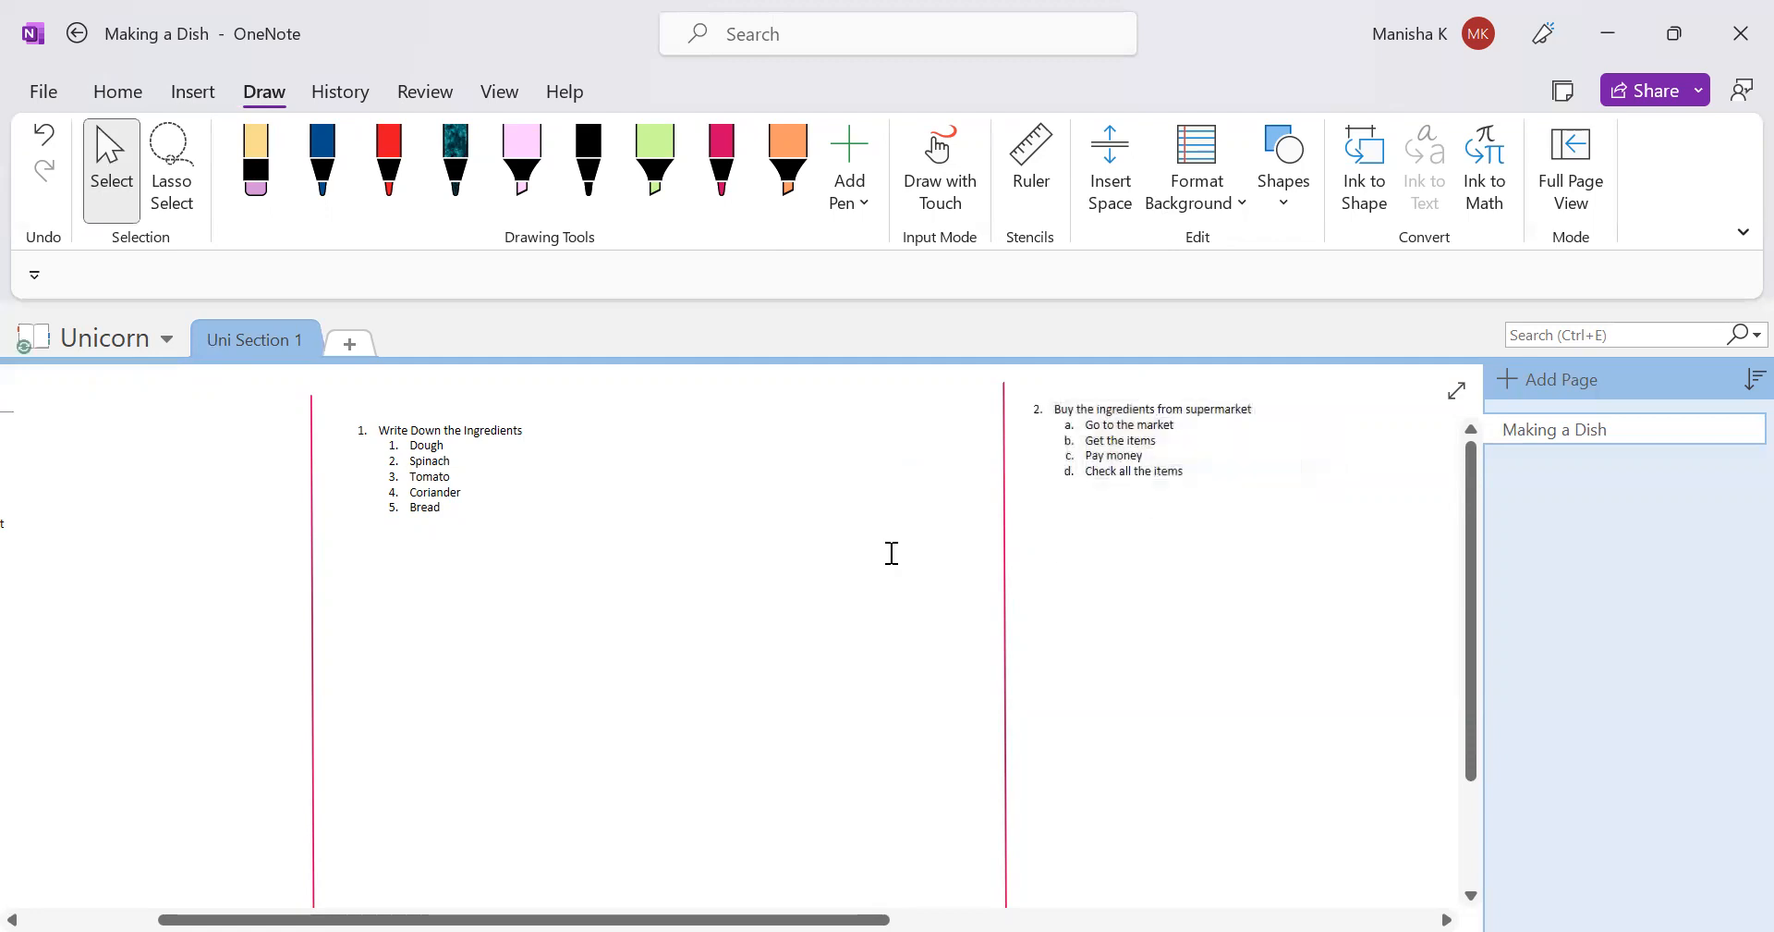
- In the fourth column, add "Make the Dish" with Clean all the vegetables, Cut and keep the vegies ready, Mix and boil + add masala, Serve ! indented
{"action": "scroll", "coordinate": [891, 551], "scroll_direction": "left", "scroll_amount": 5}
{"action": "scroll", "coordinate": [424, 567], "scroll_direction": "right", "scroll_amount": 1}
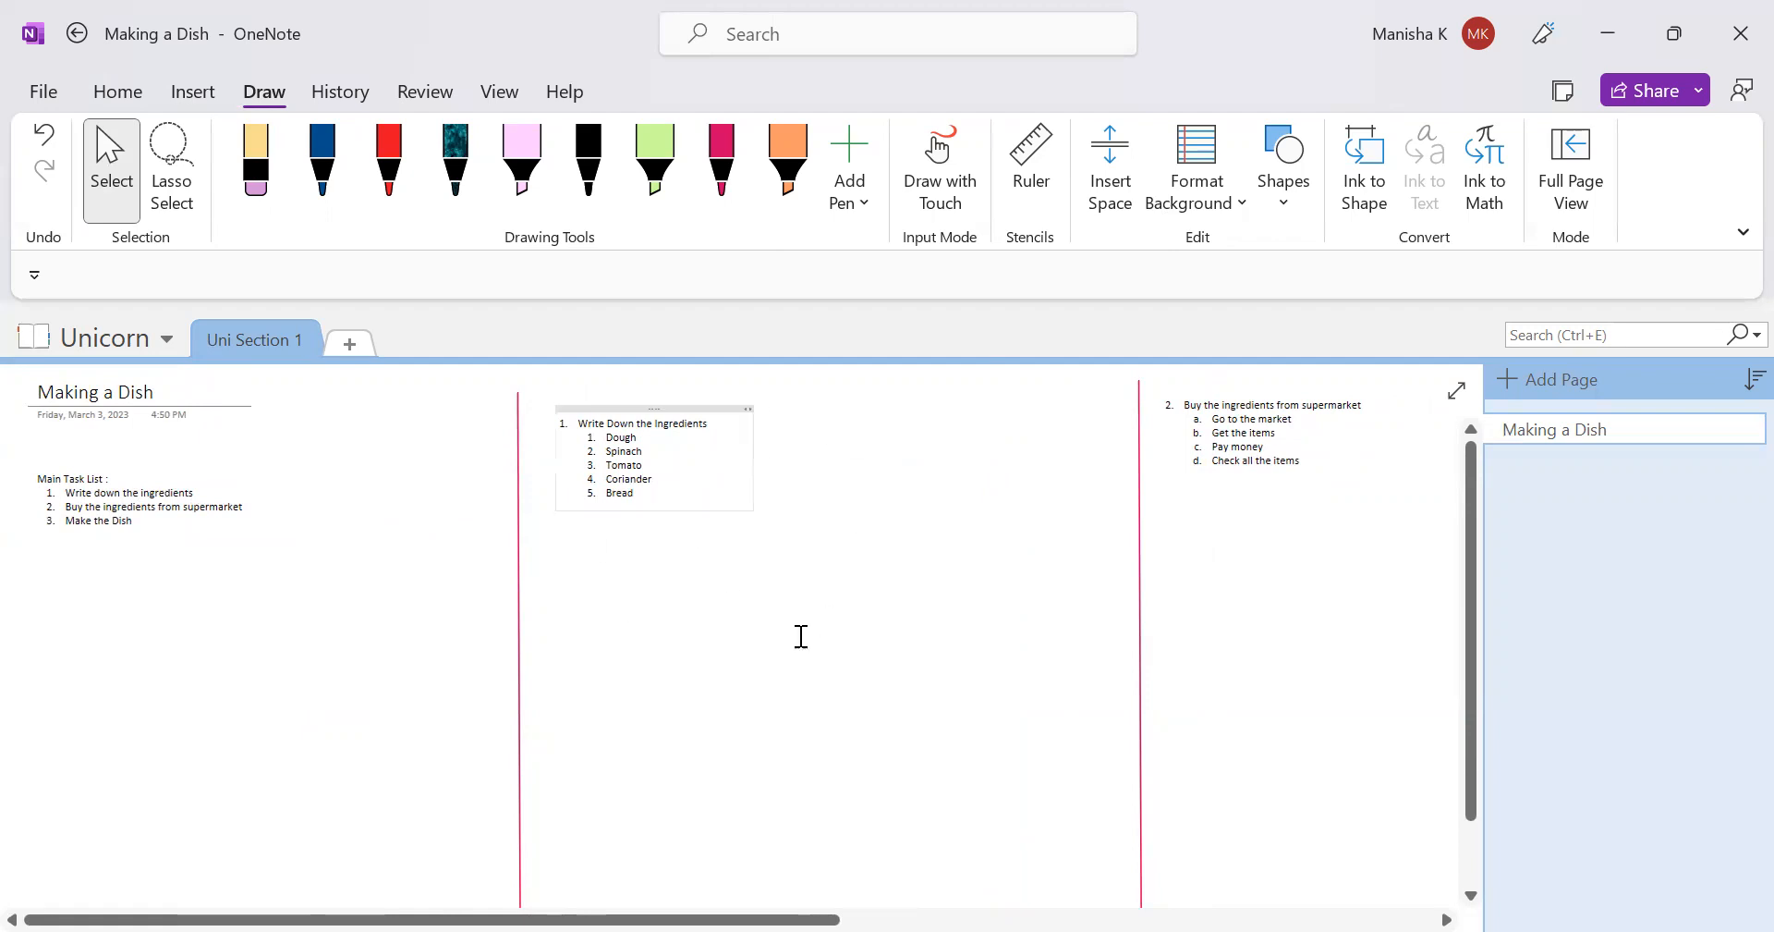
{"action": "scroll", "coordinate": [1106, 605], "scroll_direction": "right", "scroll_amount": 3}
{"action": "scroll", "coordinate": [1106, 605], "scroll_direction": "right", "scroll_amount": 1}
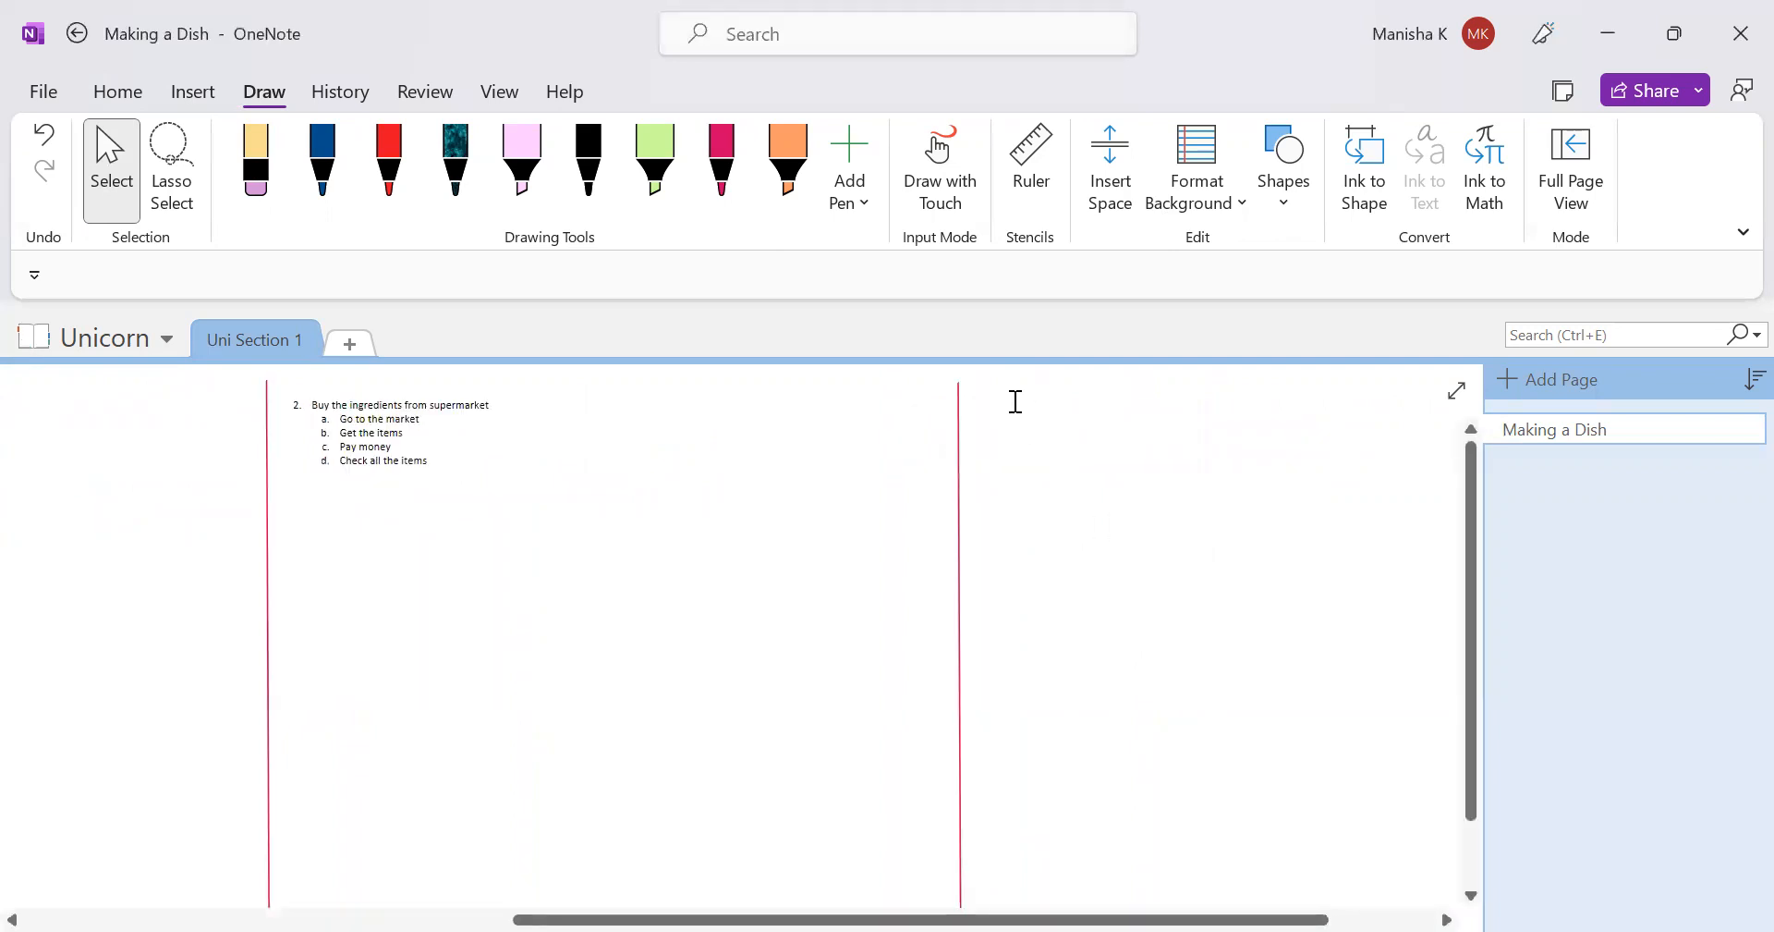
{"action": "left_click", "coordinate": [1016, 401]}
{"action": "type", "text": "Make the Dish Clean all the vegetables Cut and keep the vegies ready Mix and boil + add masala Serve !"}
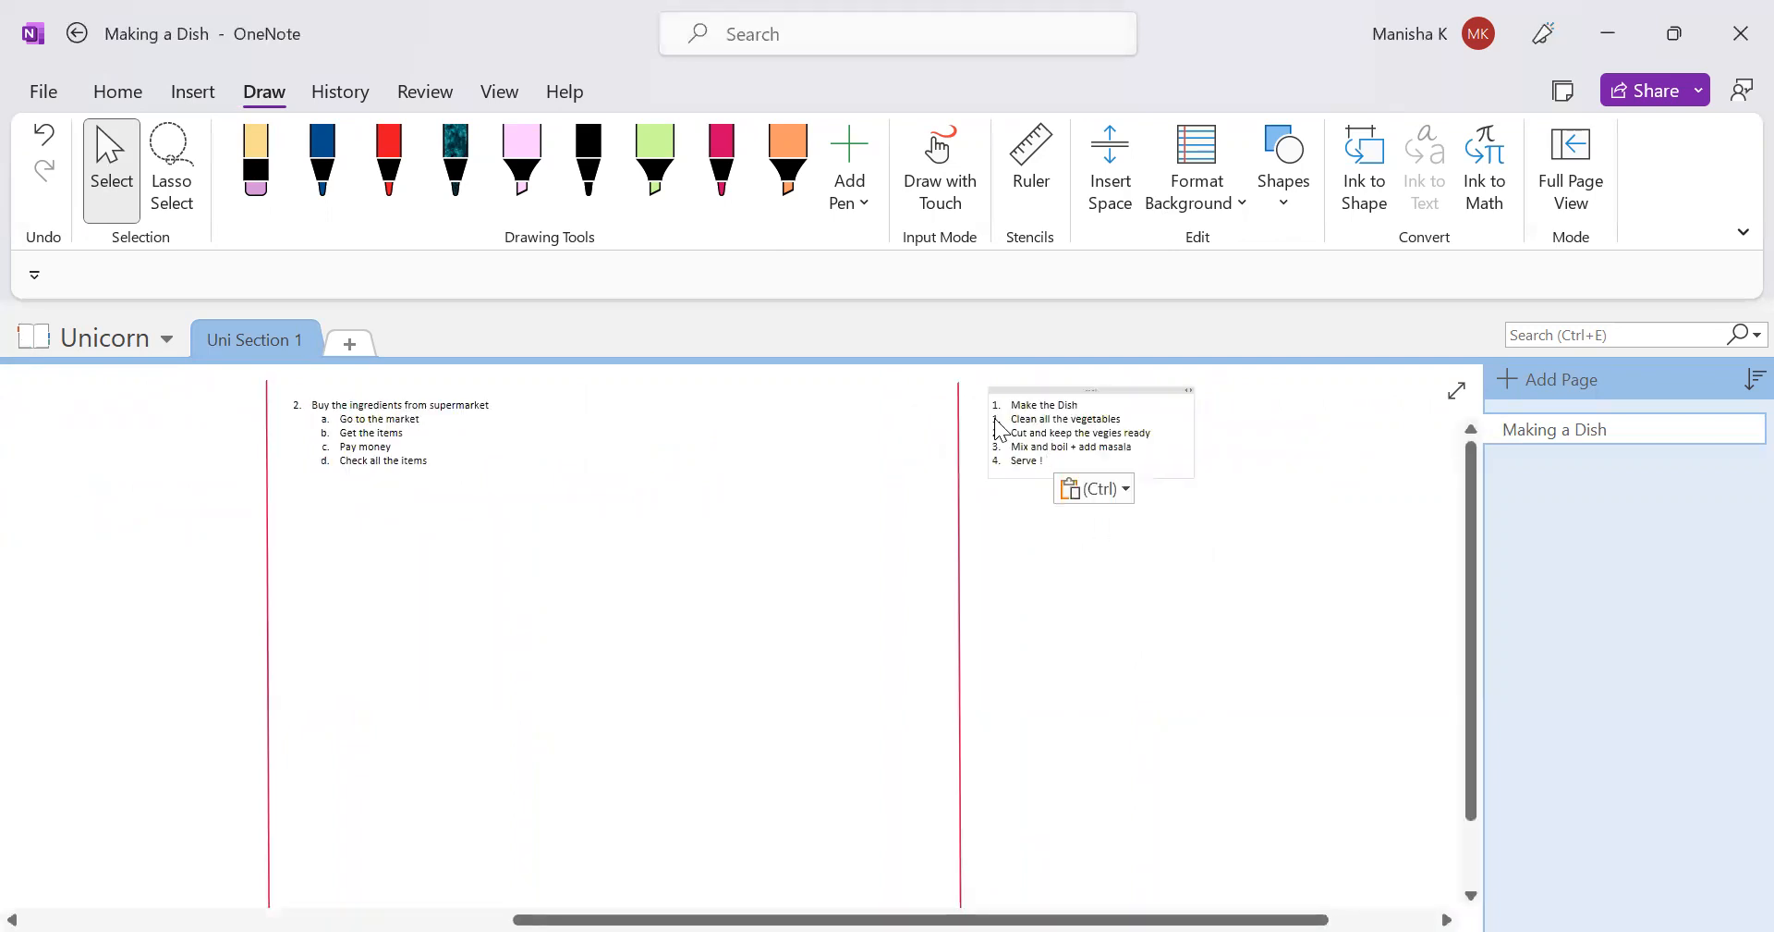
{"action": "left_click_drag", "start_coordinate": [1014, 418], "coordinate": [1063, 458]}
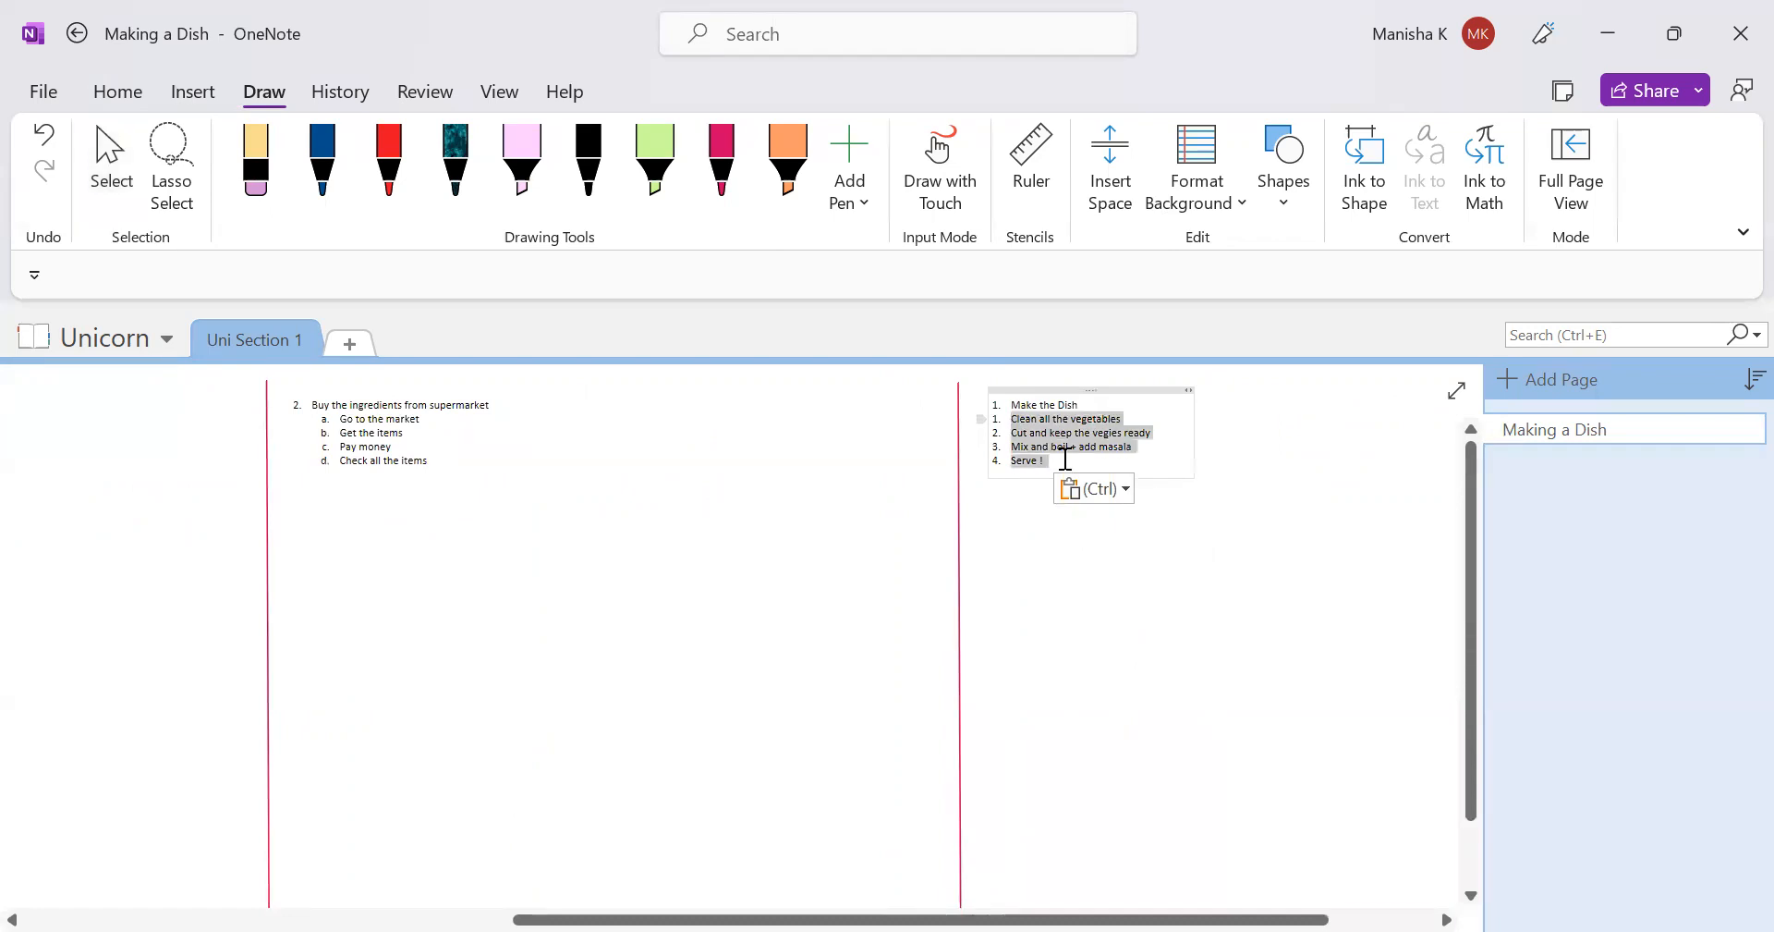
{"action": "key", "text": "Tab"}
- Renumber "Make the Dish" as item 3 and indent its four sub-tasks, Clean all the vegetables to Serve !, beneath it as lettered items
{"action": "scroll", "coordinate": [638, 499], "scroll_direction": "left", "scroll_amount": 5}
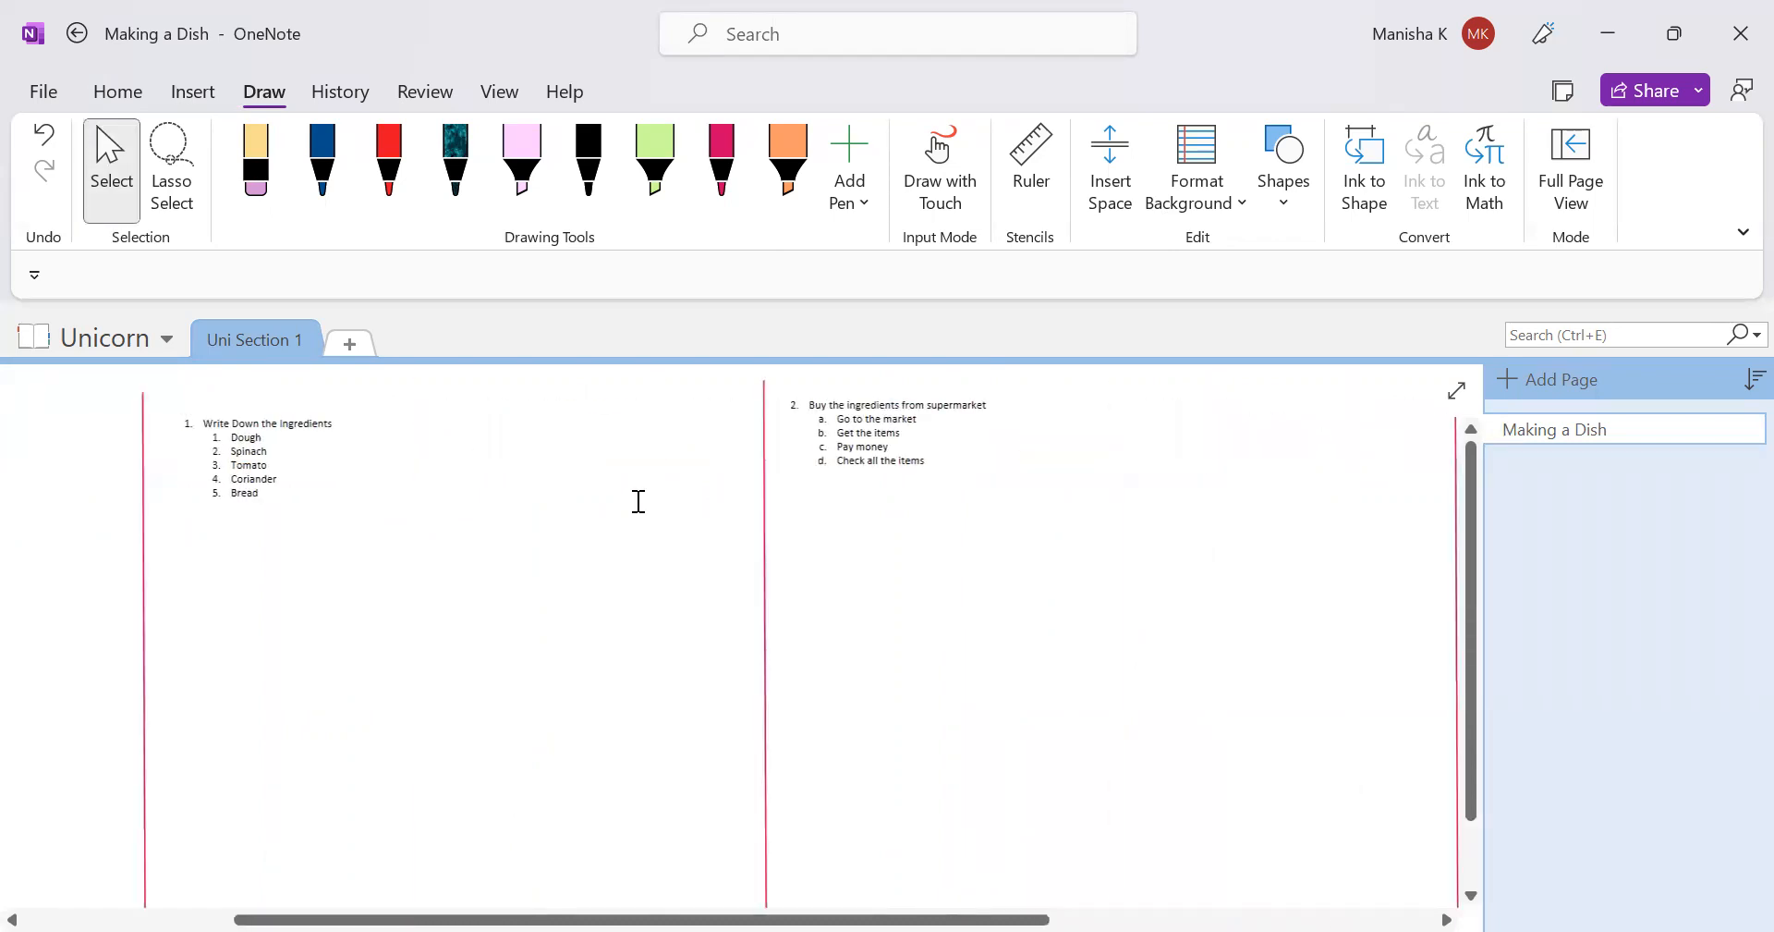
{"action": "scroll", "coordinate": [721, 440], "scroll_direction": "left", "scroll_amount": 4}
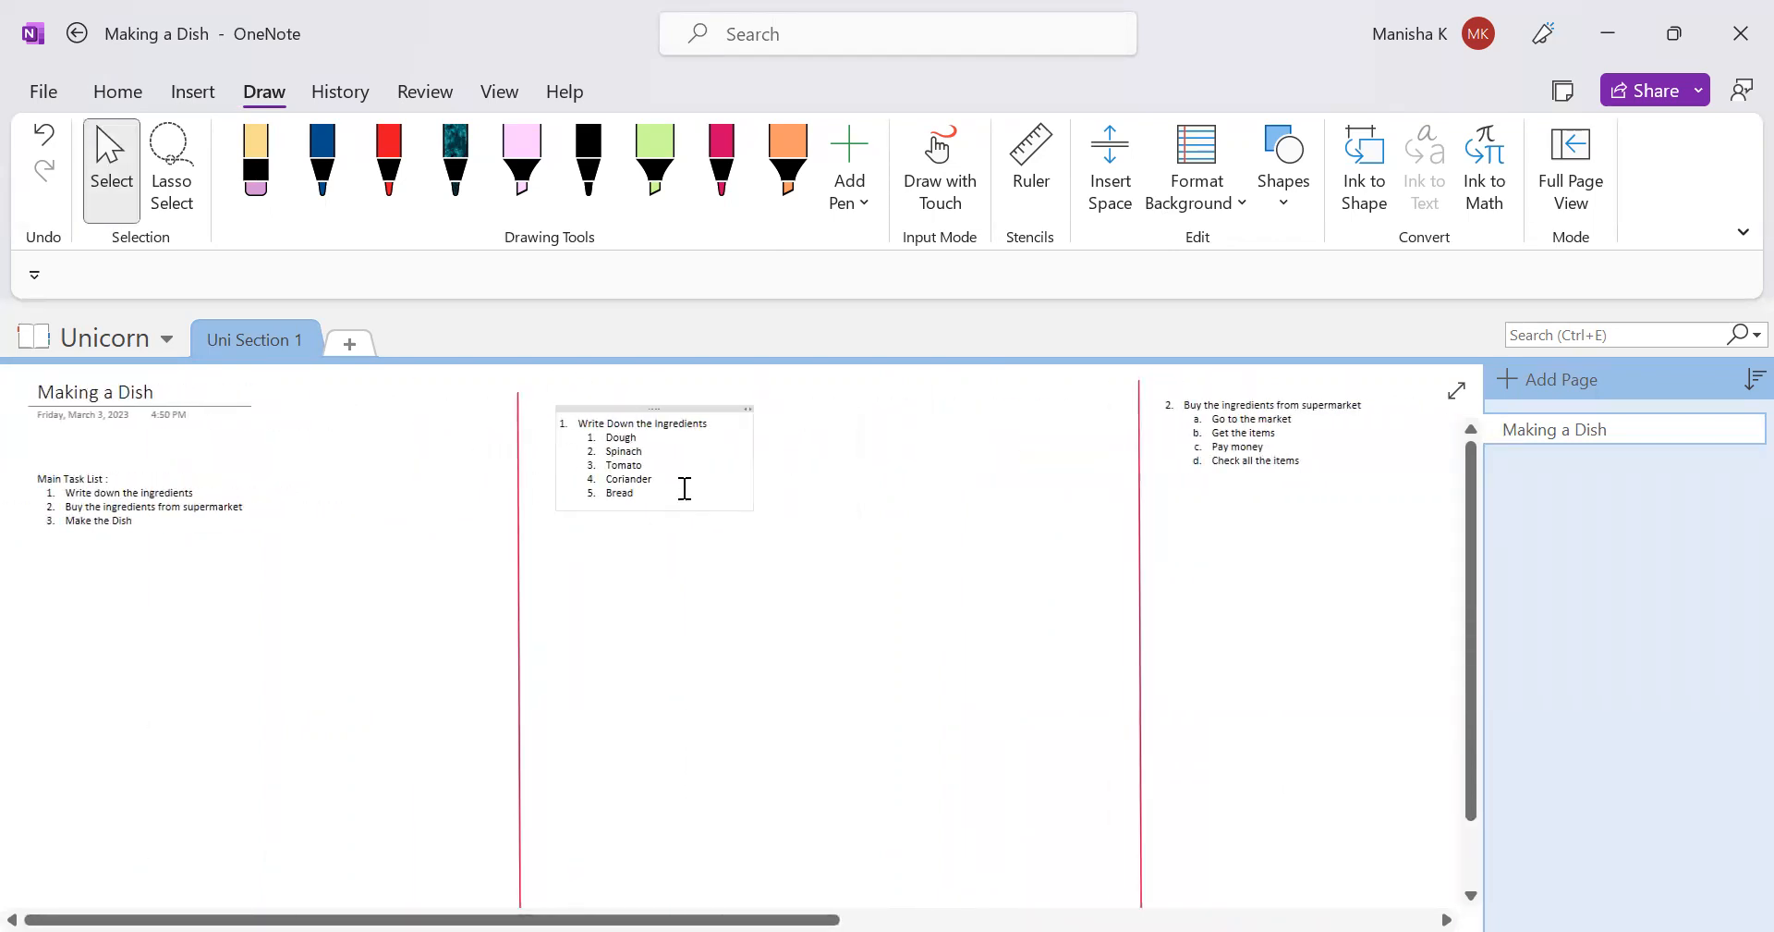
{"action": "scroll", "coordinate": [681, 487], "scroll_direction": "up", "scroll_amount": 3}
{"action": "scroll", "coordinate": [681, 487], "scroll_direction": "up", "scroll_amount": 2}
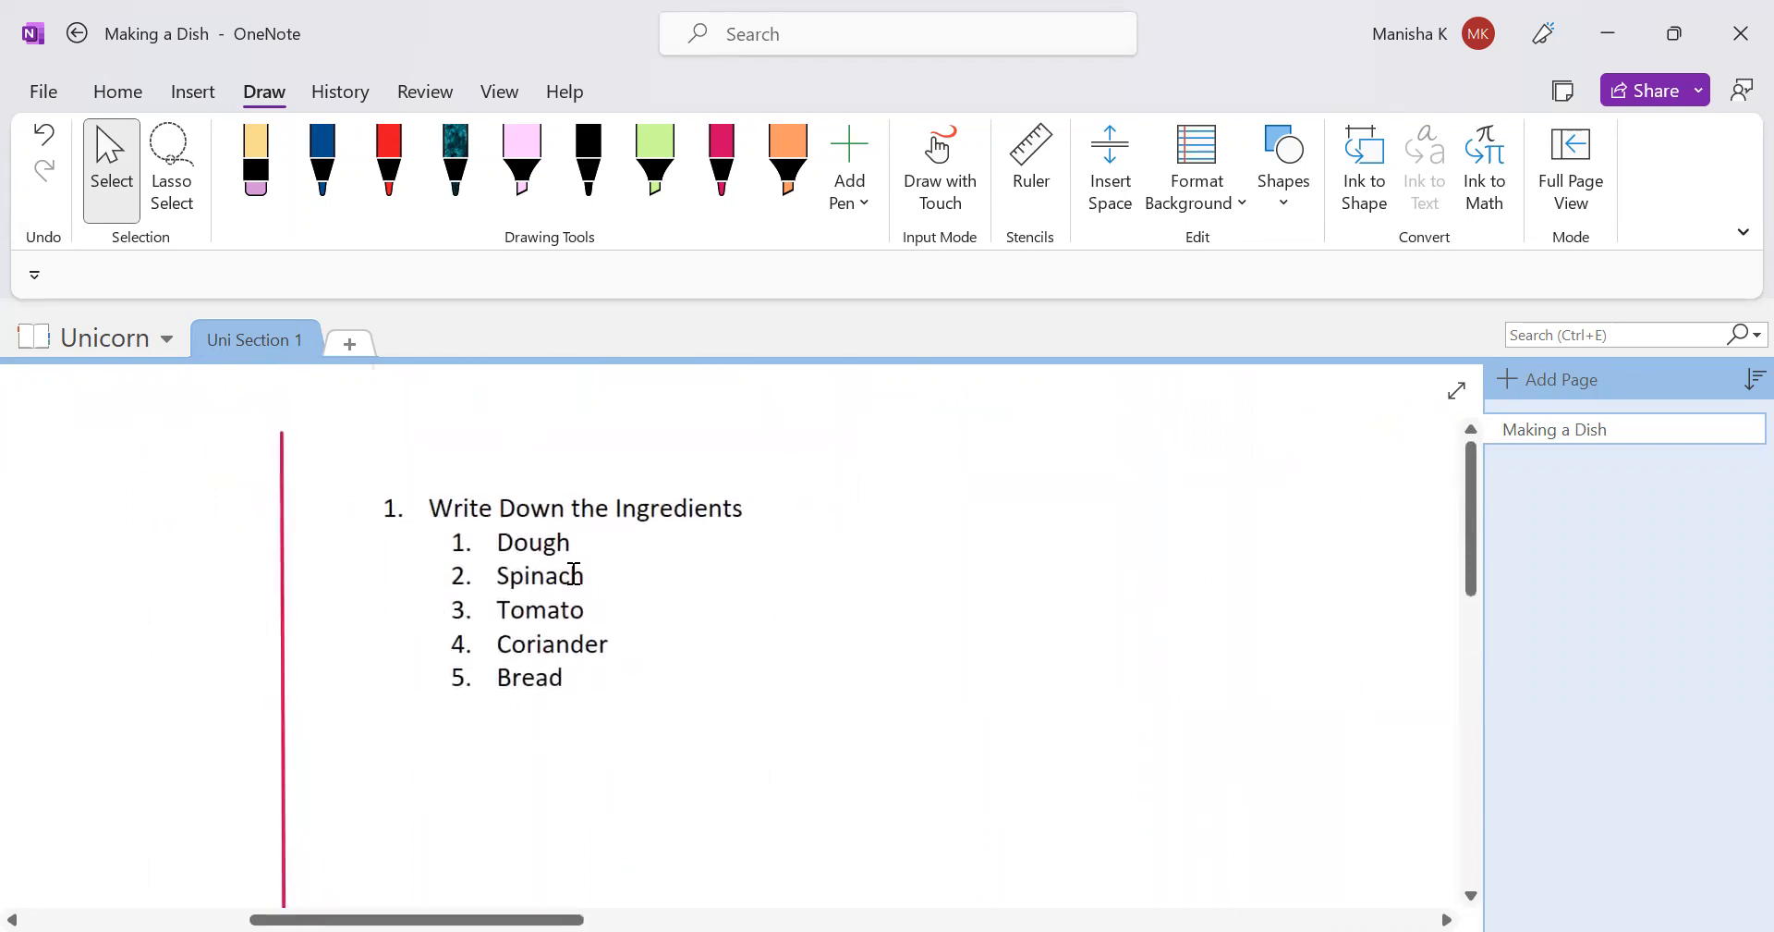
{"action": "scroll", "coordinate": [874, 654], "scroll_direction": "right", "scroll_amount": 10}
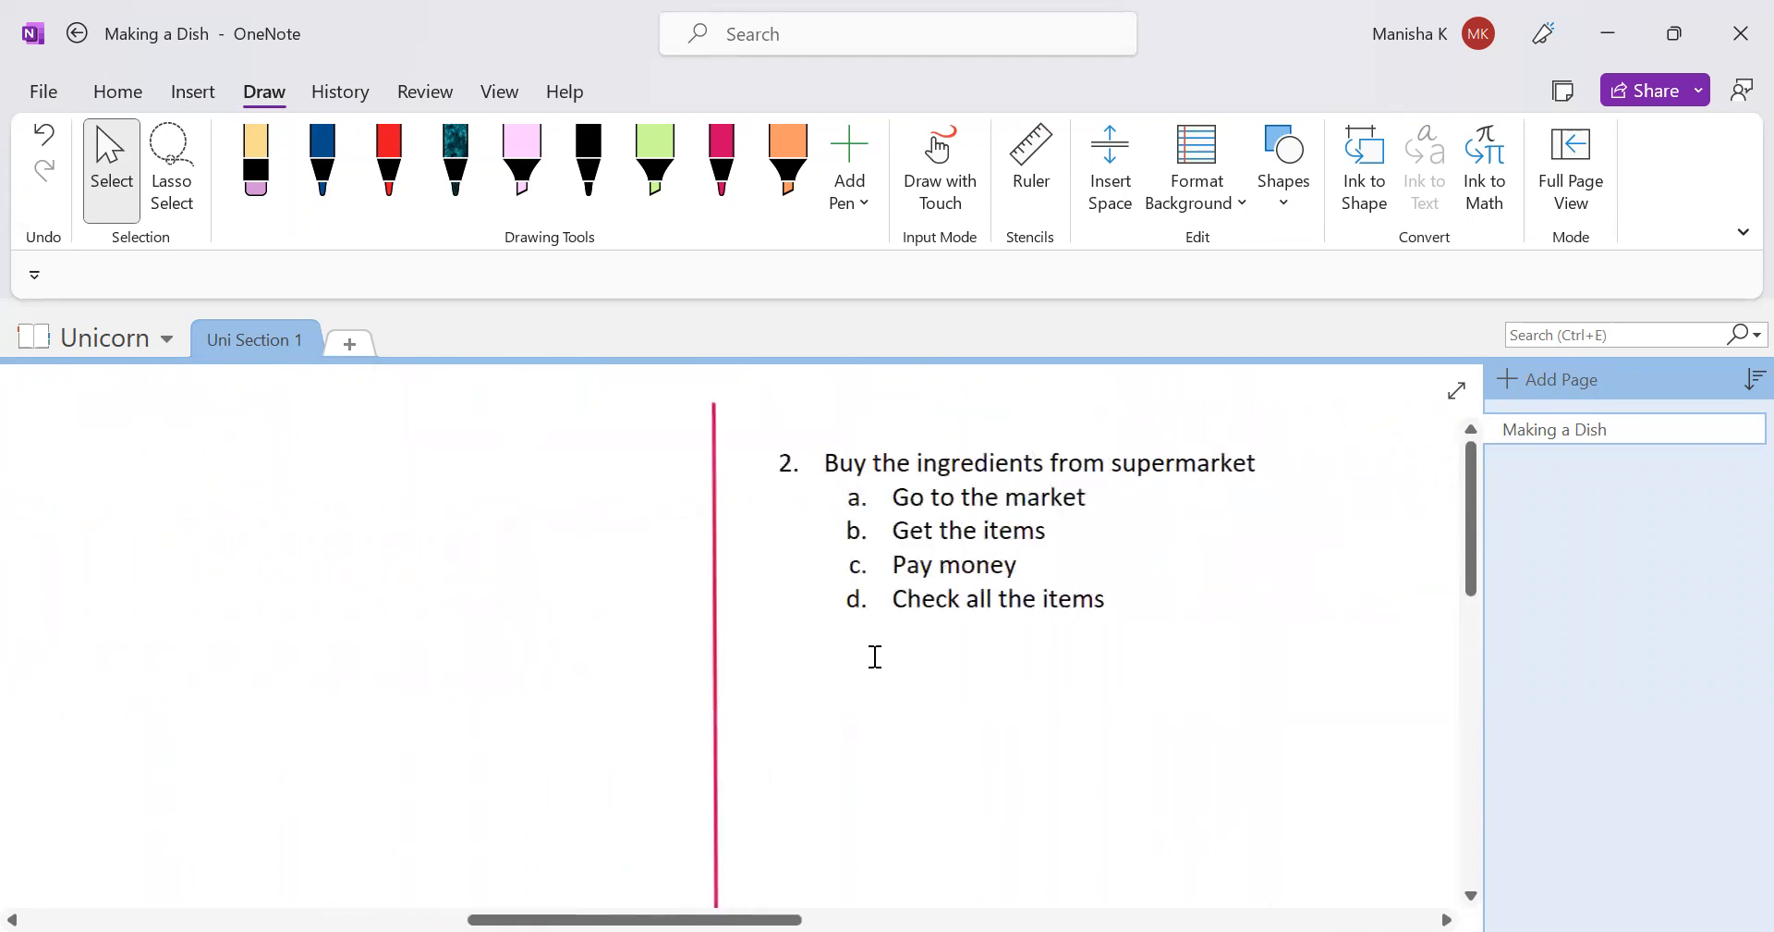
{"action": "scroll", "coordinate": [875, 656], "scroll_direction": "right", "scroll_amount": 5}
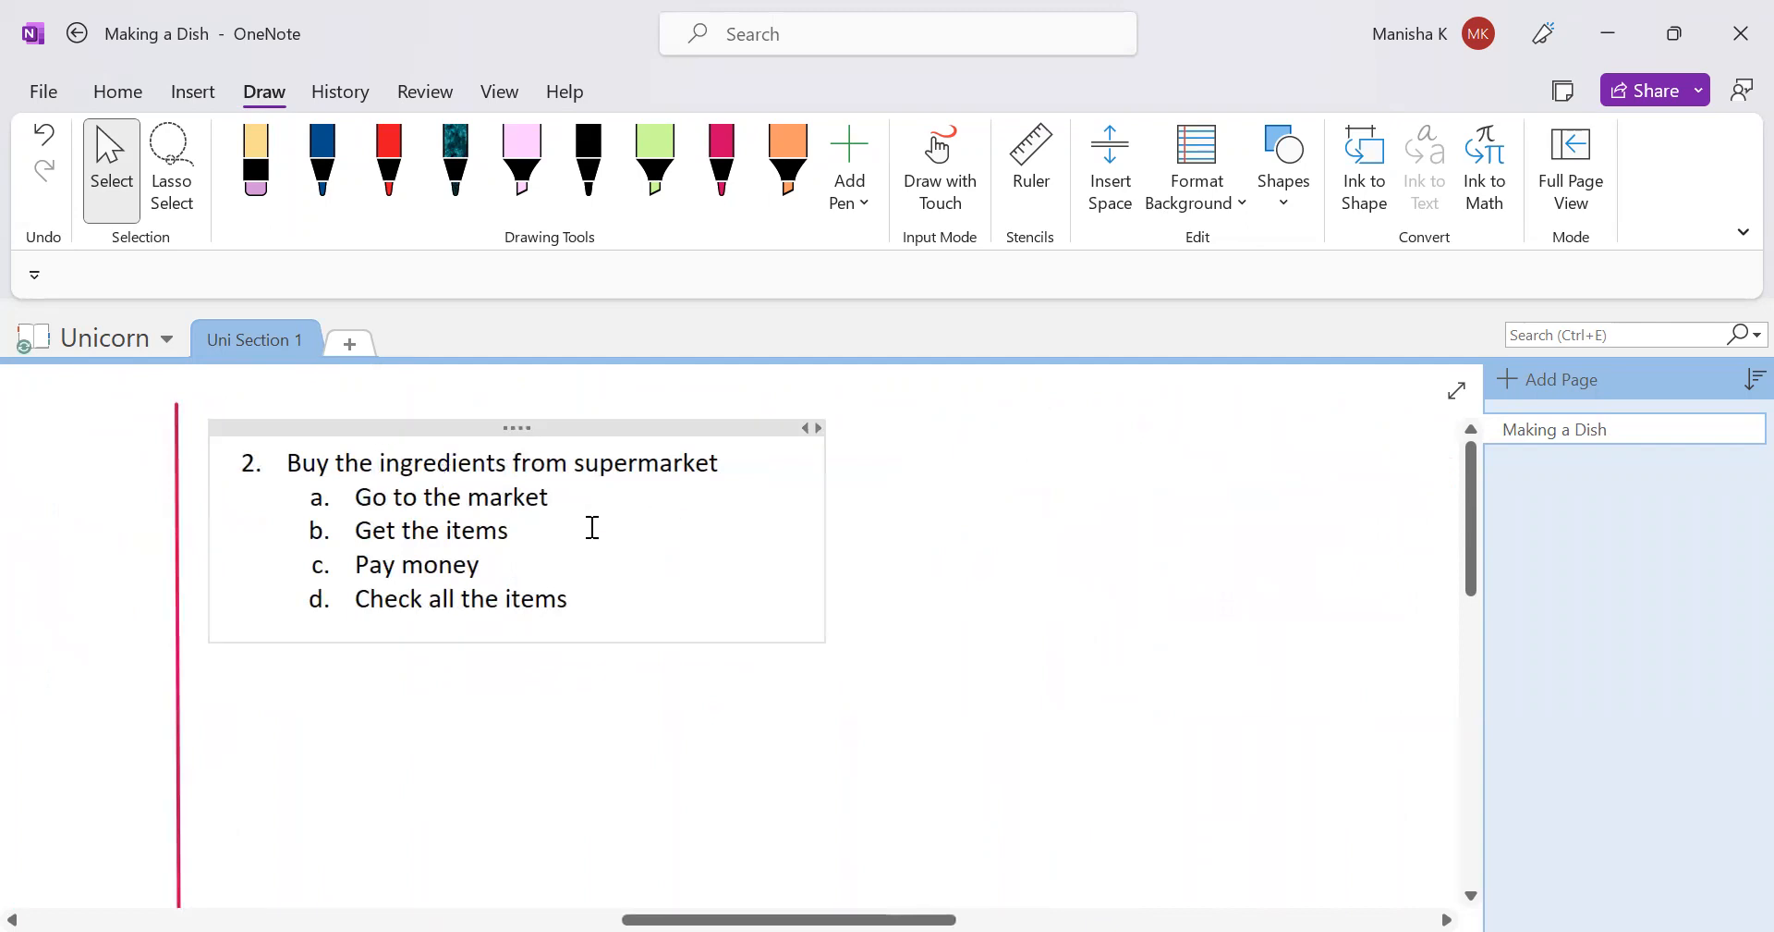
{"action": "scroll", "coordinate": [683, 612], "scroll_direction": "right", "scroll_amount": 8}
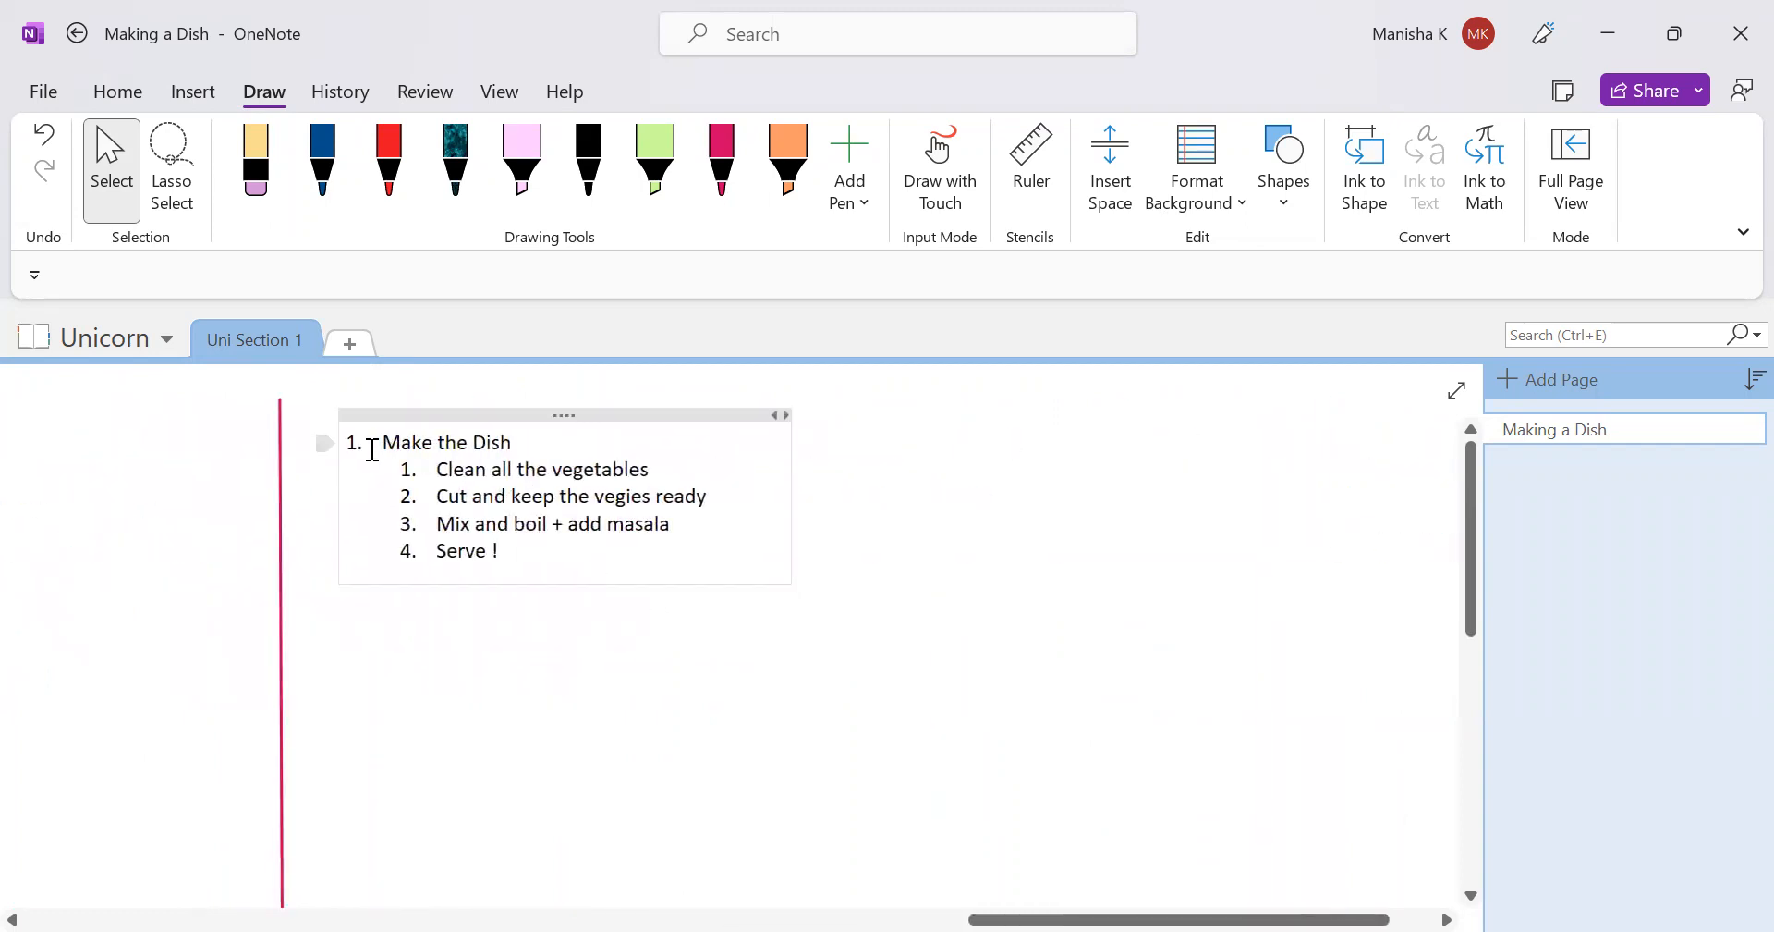
{"action": "key", "text": "BackSpace"}
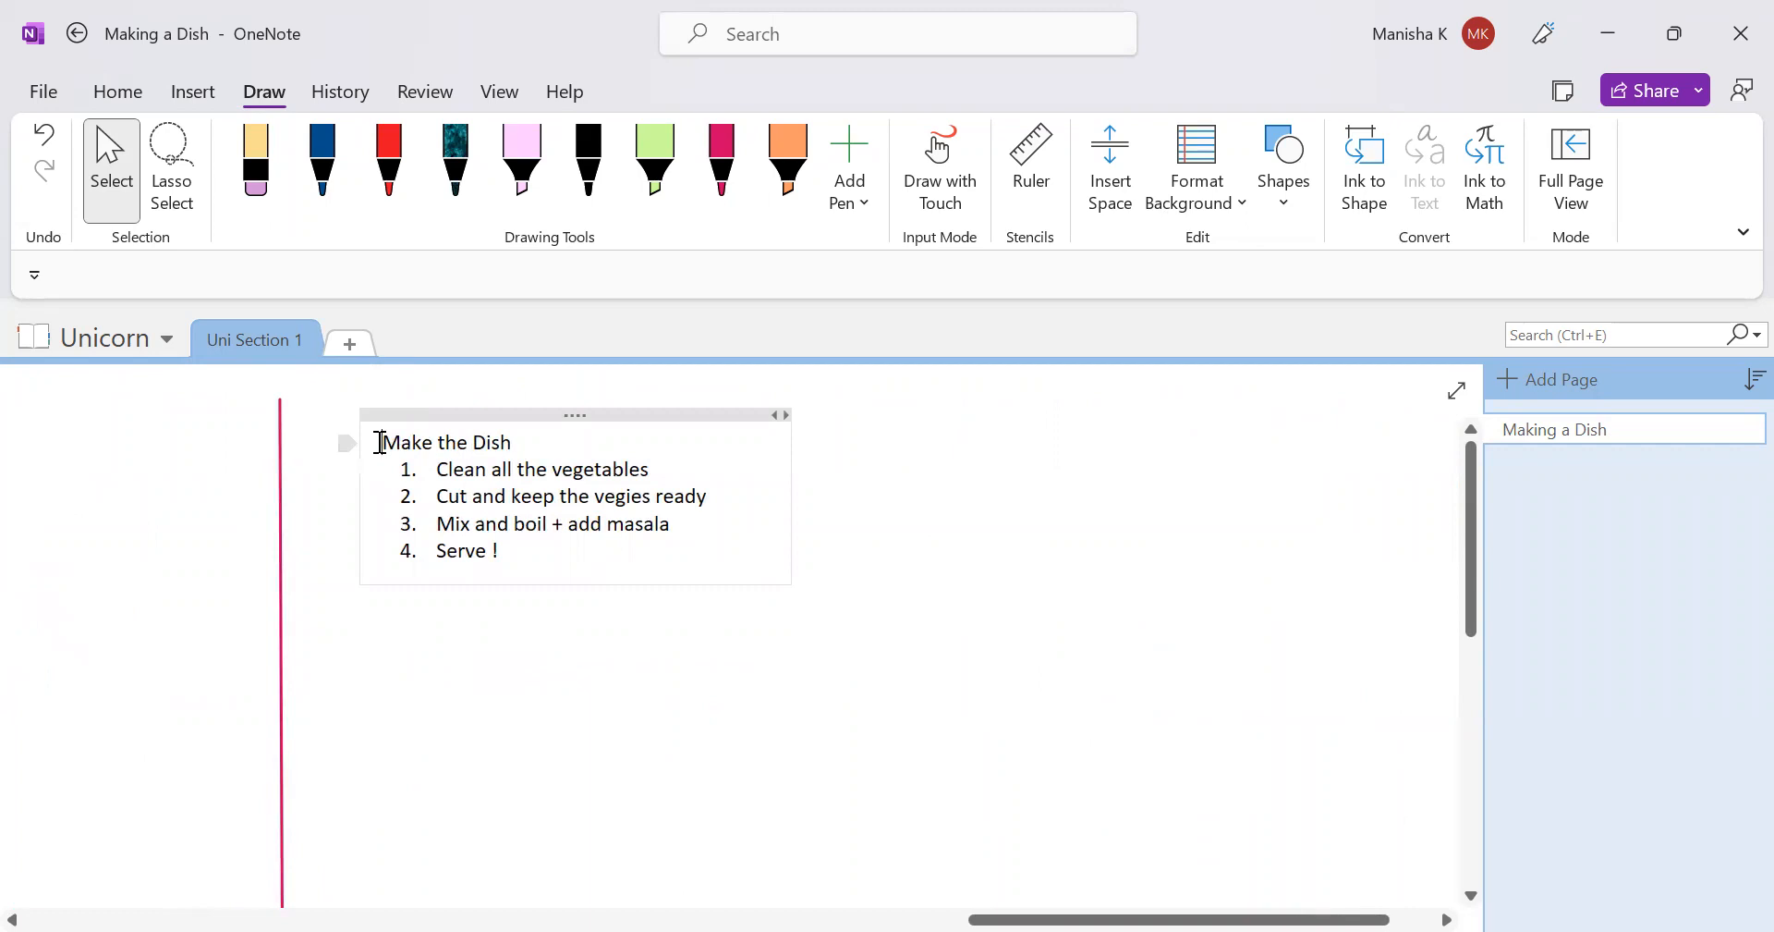
{"action": "key", "text": "Tab"}
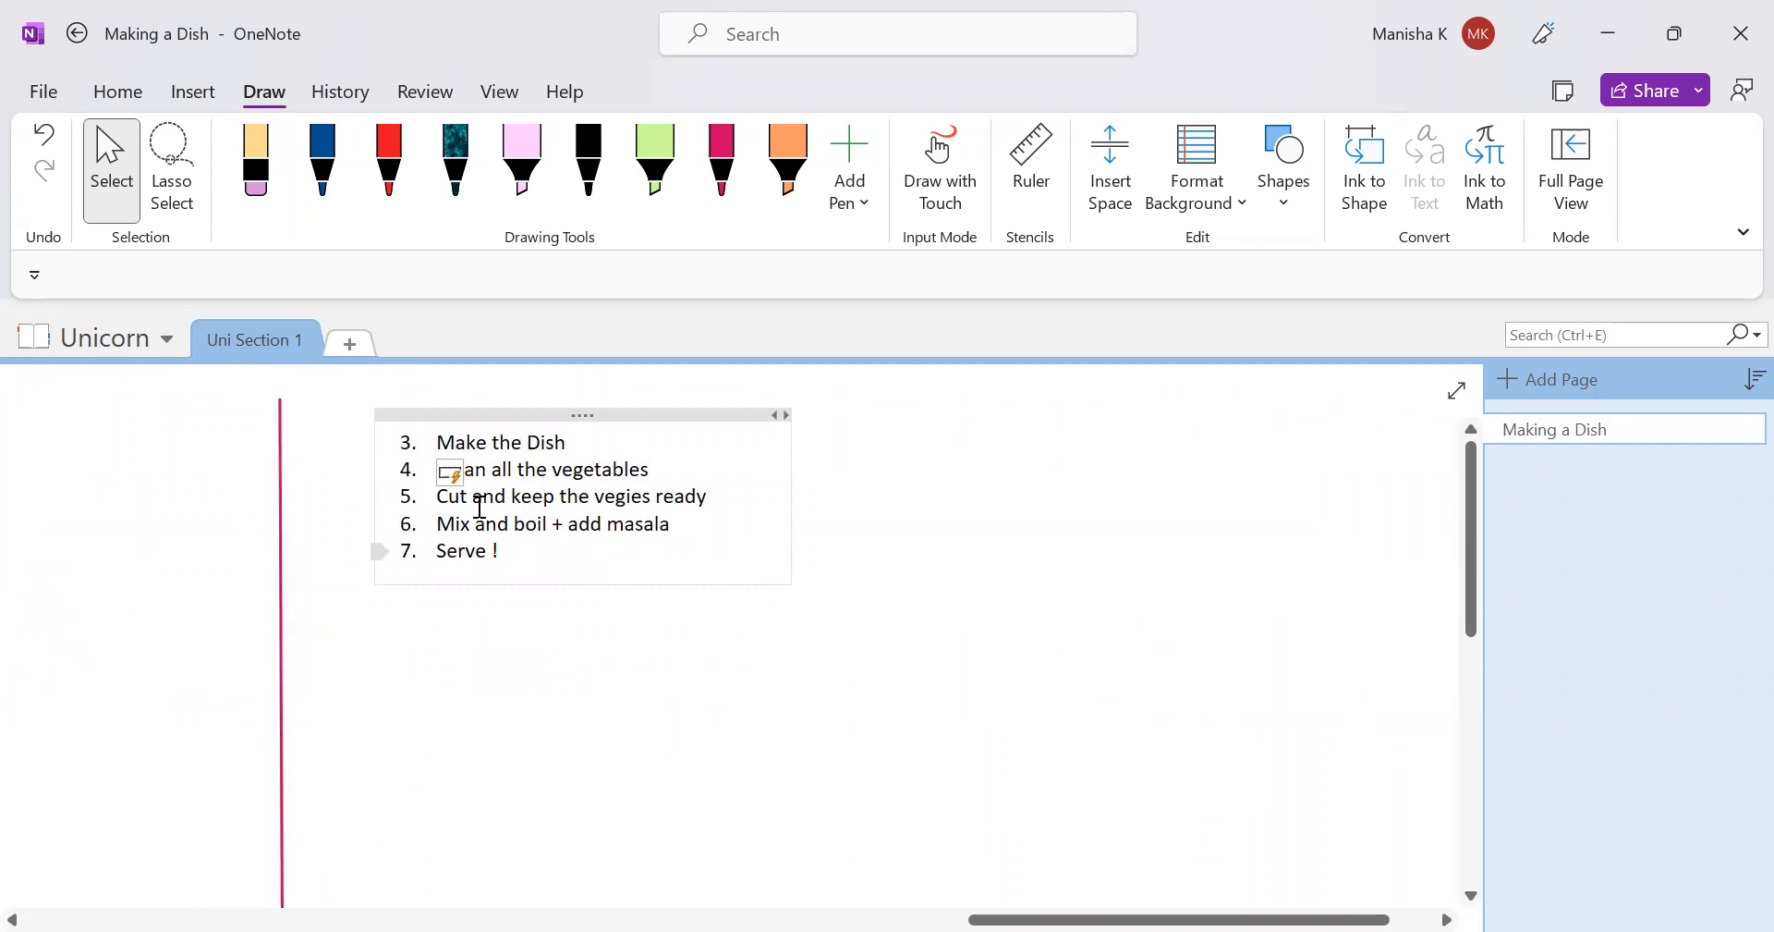
{"action": "left_click_drag", "start_coordinate": [438, 469], "coordinate": [518, 559]}
{"action": "key", "text": "Tab"}
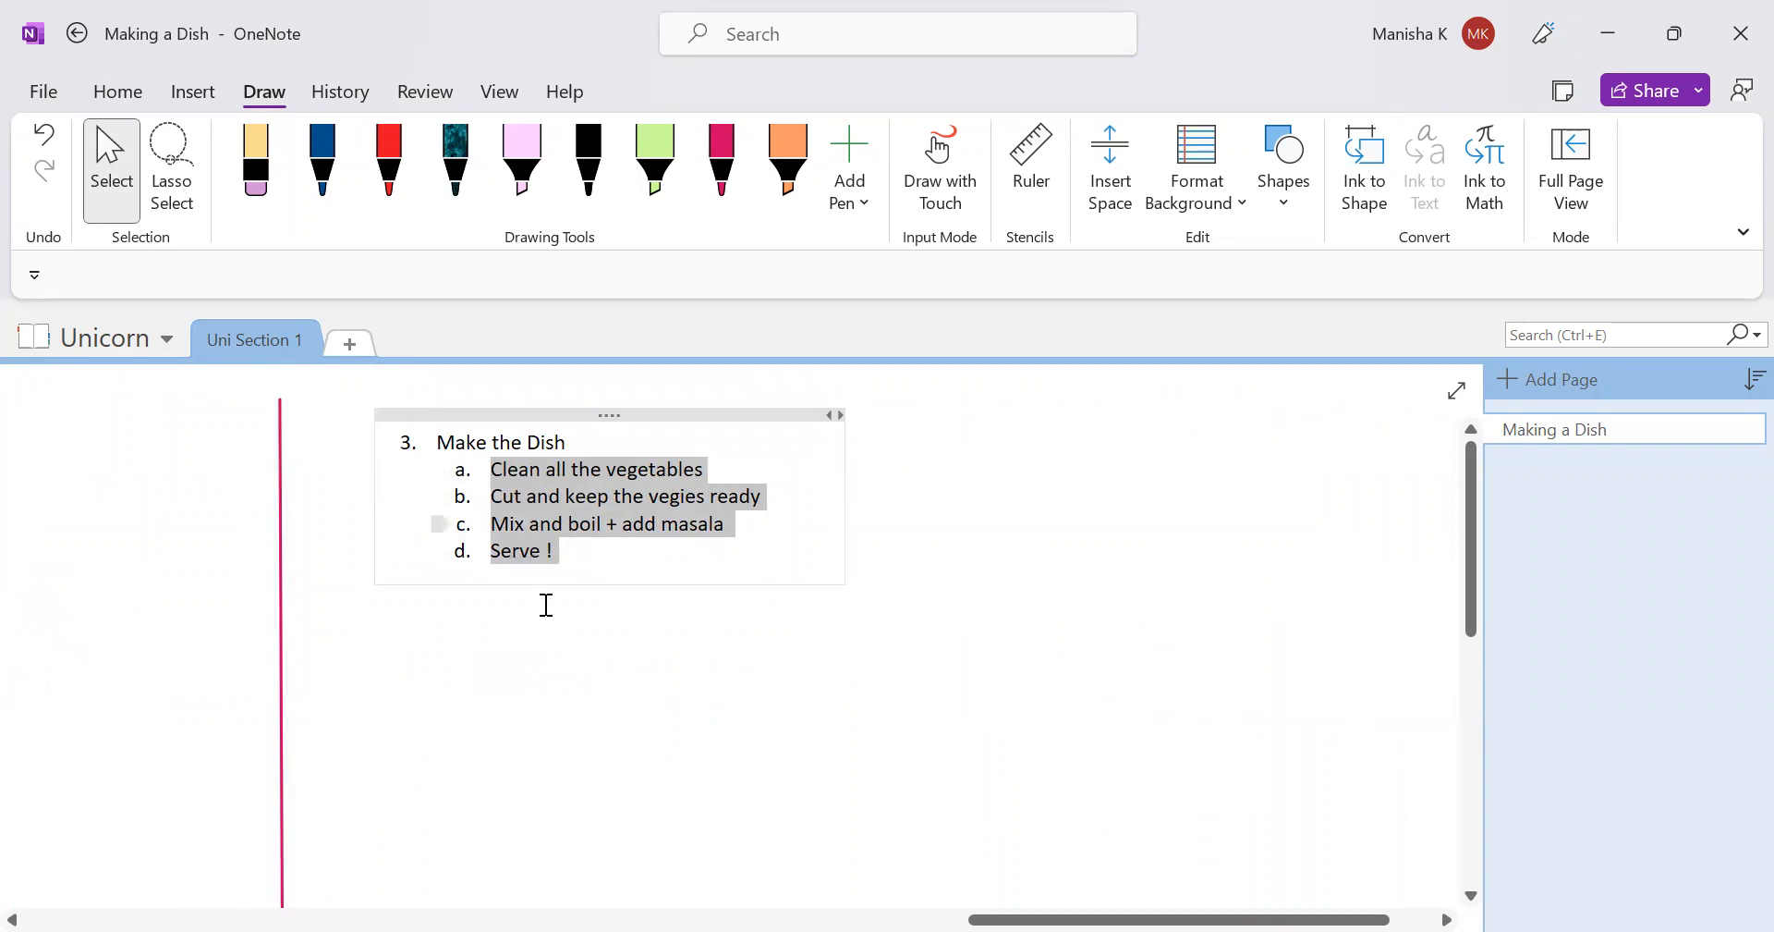
{"action": "left_click", "coordinate": [561, 566]}
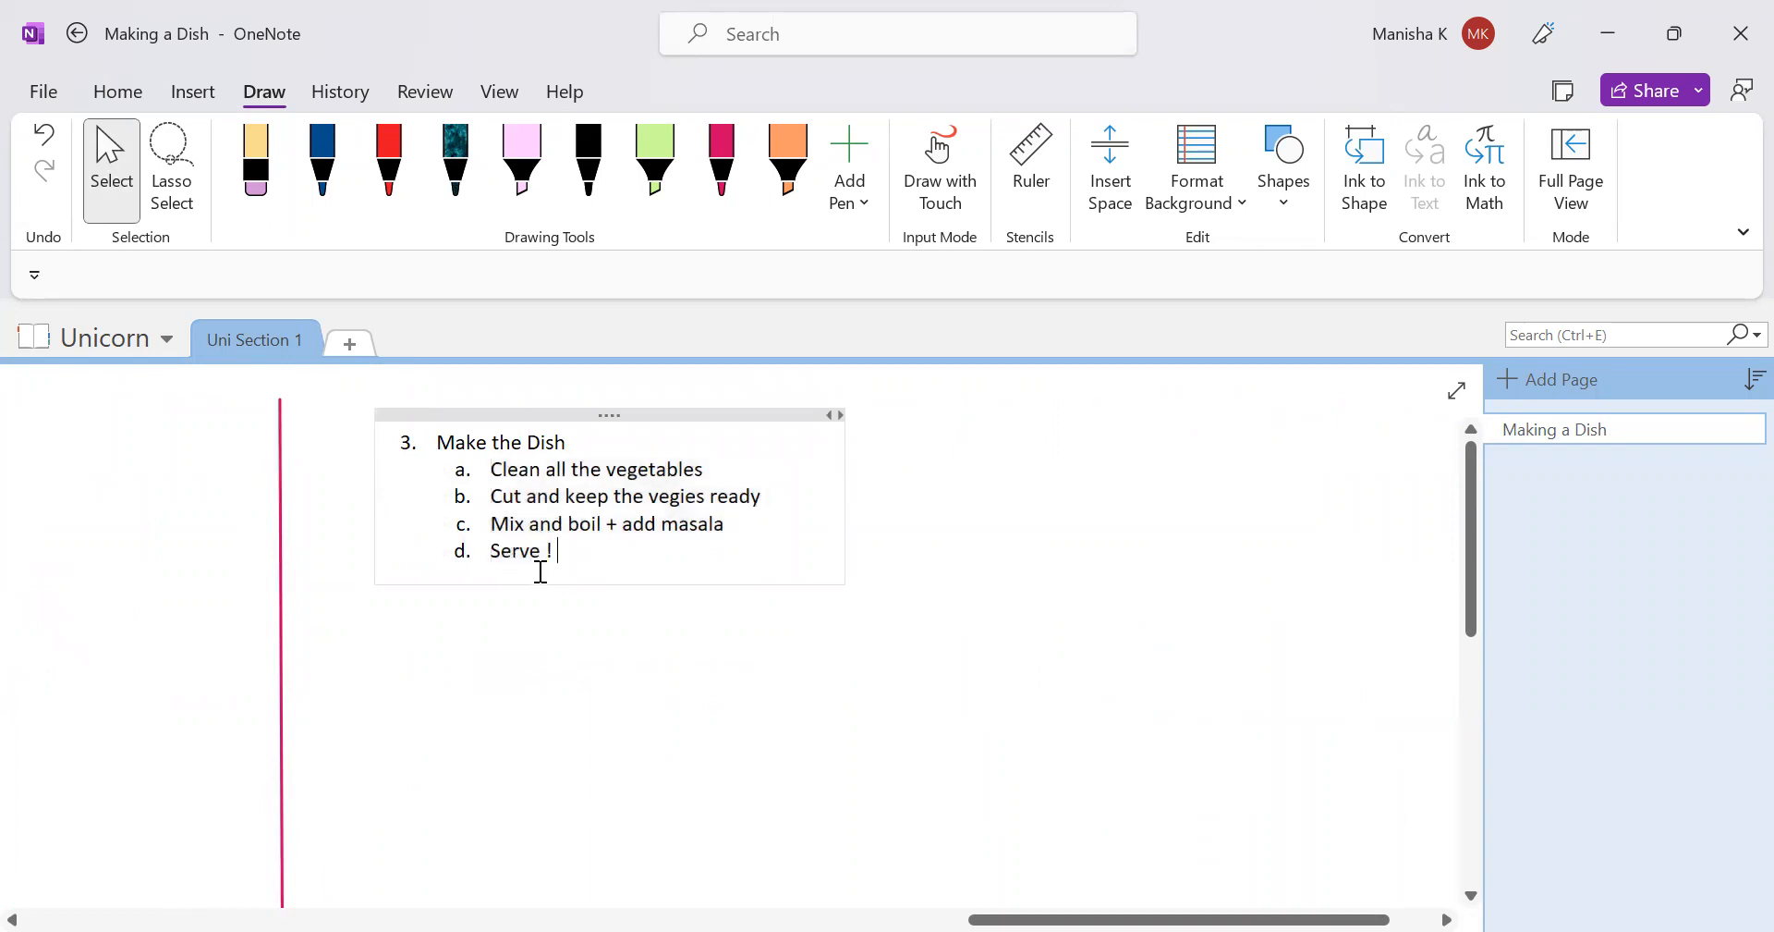
- Add To Do checkboxes to the five ingredients, Dough to Bread, under "Write Down the Ingredients"
{"action": "scroll", "coordinate": [541, 571], "scroll_direction": "down", "scroll_amount": 4, "text": "ctrl"}
{"action": "scroll", "coordinate": [540, 571], "scroll_direction": "down", "scroll_amount": 2, "text": "ctrl"}
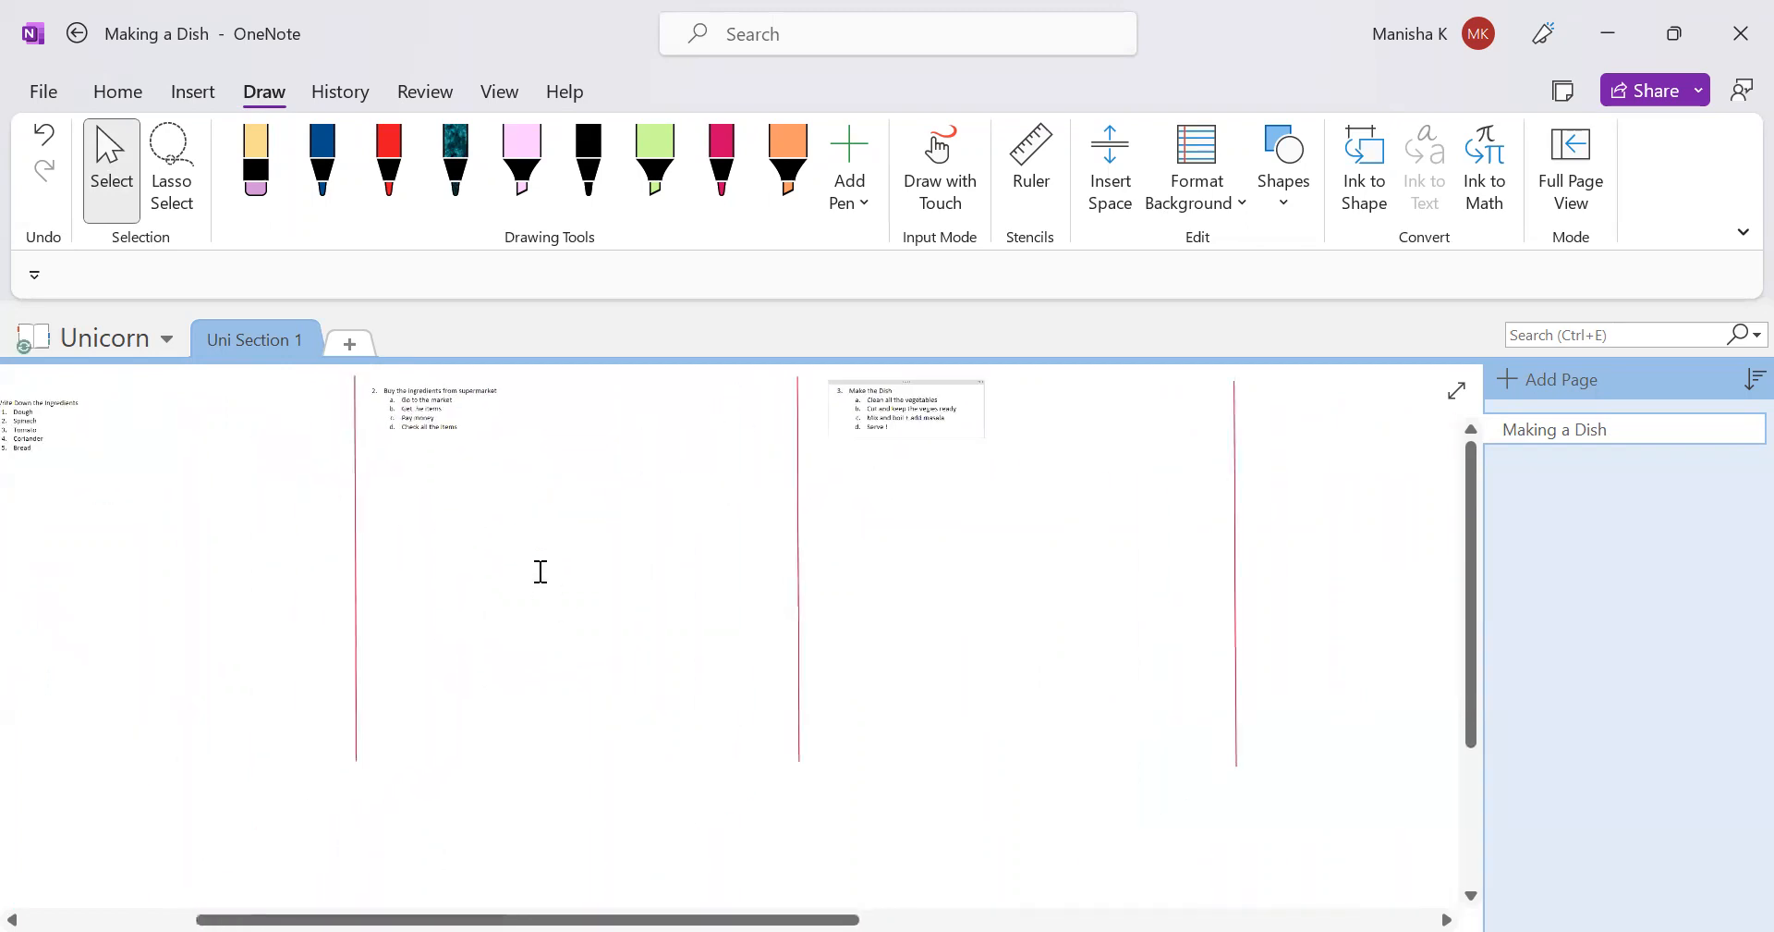
{"action": "scroll", "coordinate": [386, 527], "scroll_direction": "left", "scroll_amount": 5}
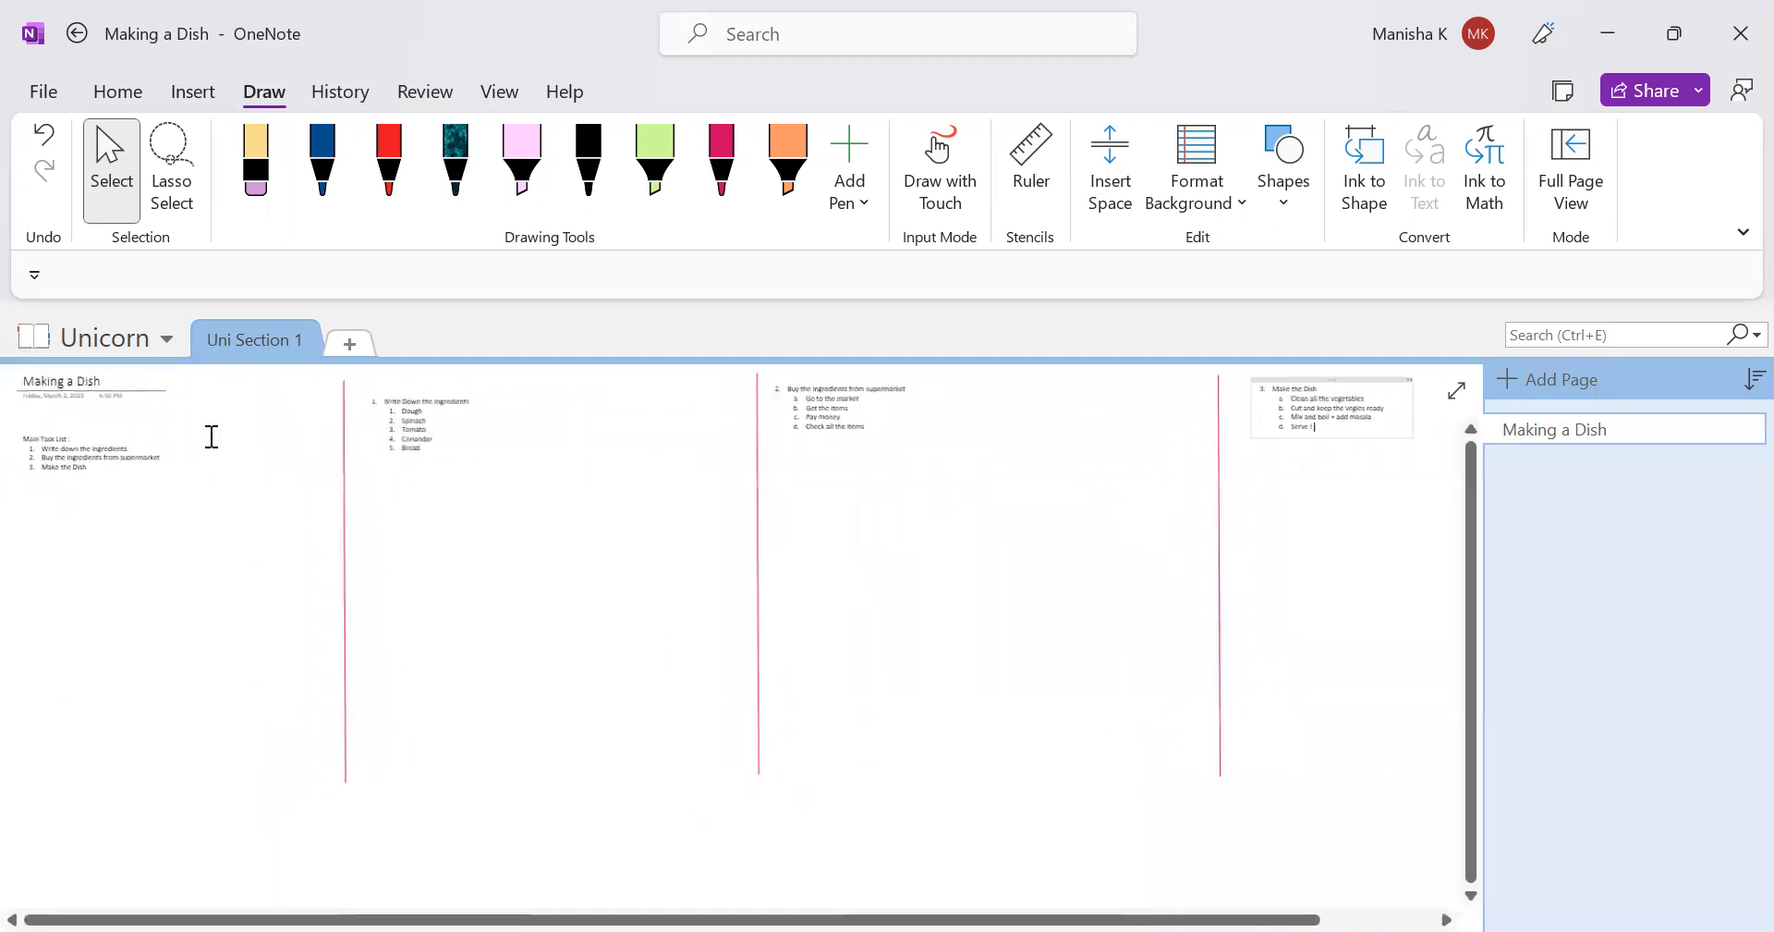
{"action": "scroll", "coordinate": [211, 436], "scroll_direction": "up", "scroll_amount": 6, "text": "ctrl"}
{"action": "scroll", "coordinate": [407, 517], "scroll_direction": "down", "scroll_amount": 5, "text": "ctrl"}
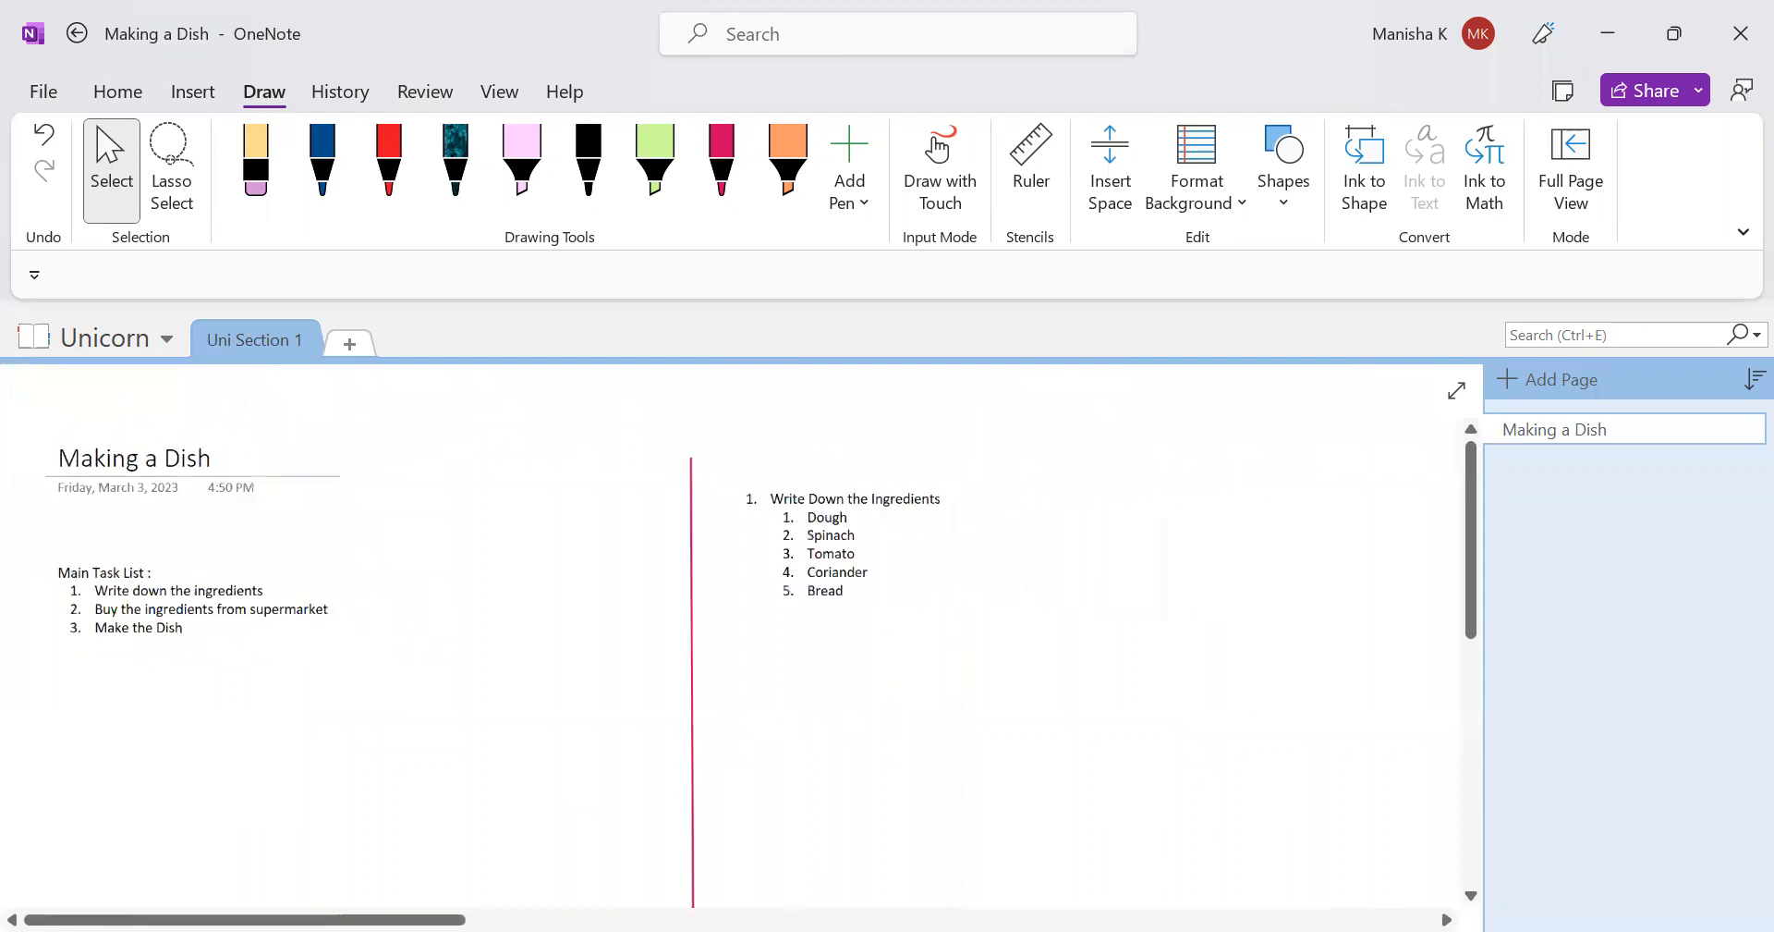
{"action": "scroll", "coordinate": [406, 517], "scroll_direction": "up", "scroll_amount": 3, "text": "ctrl"}
{"action": "scroll", "coordinate": [739, 637], "scroll_direction": "up", "scroll_amount": 1}
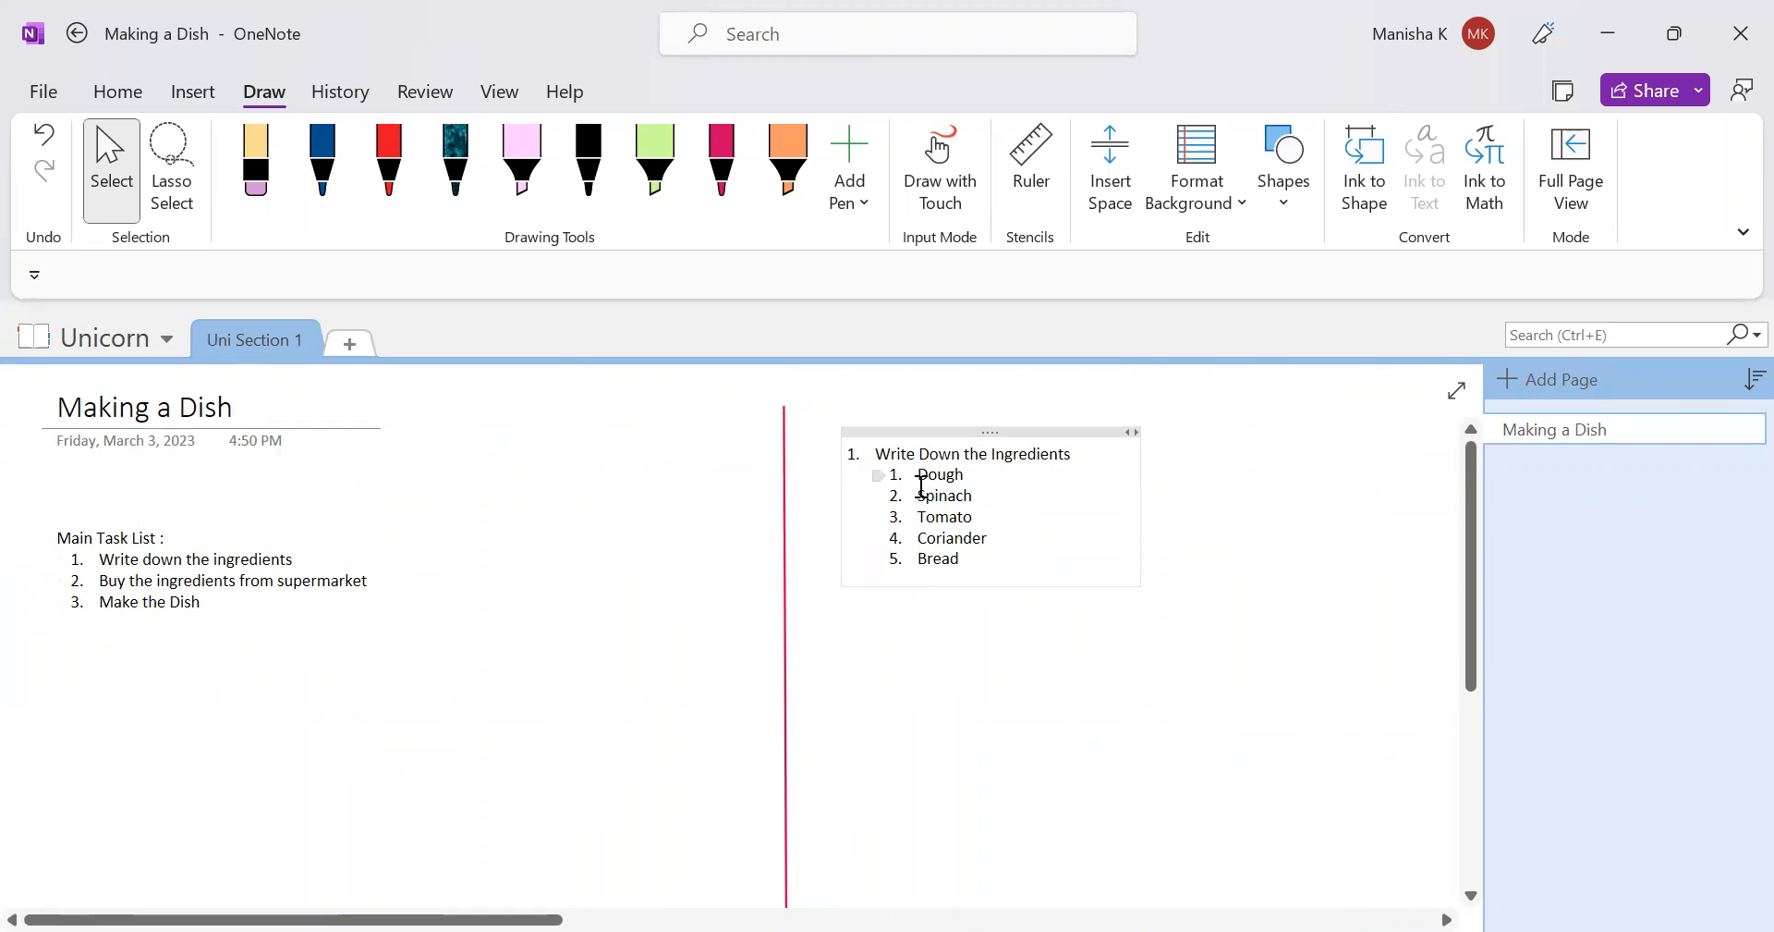
{"action": "left_click_drag", "start_coordinate": [916, 475], "coordinate": [974, 558]}
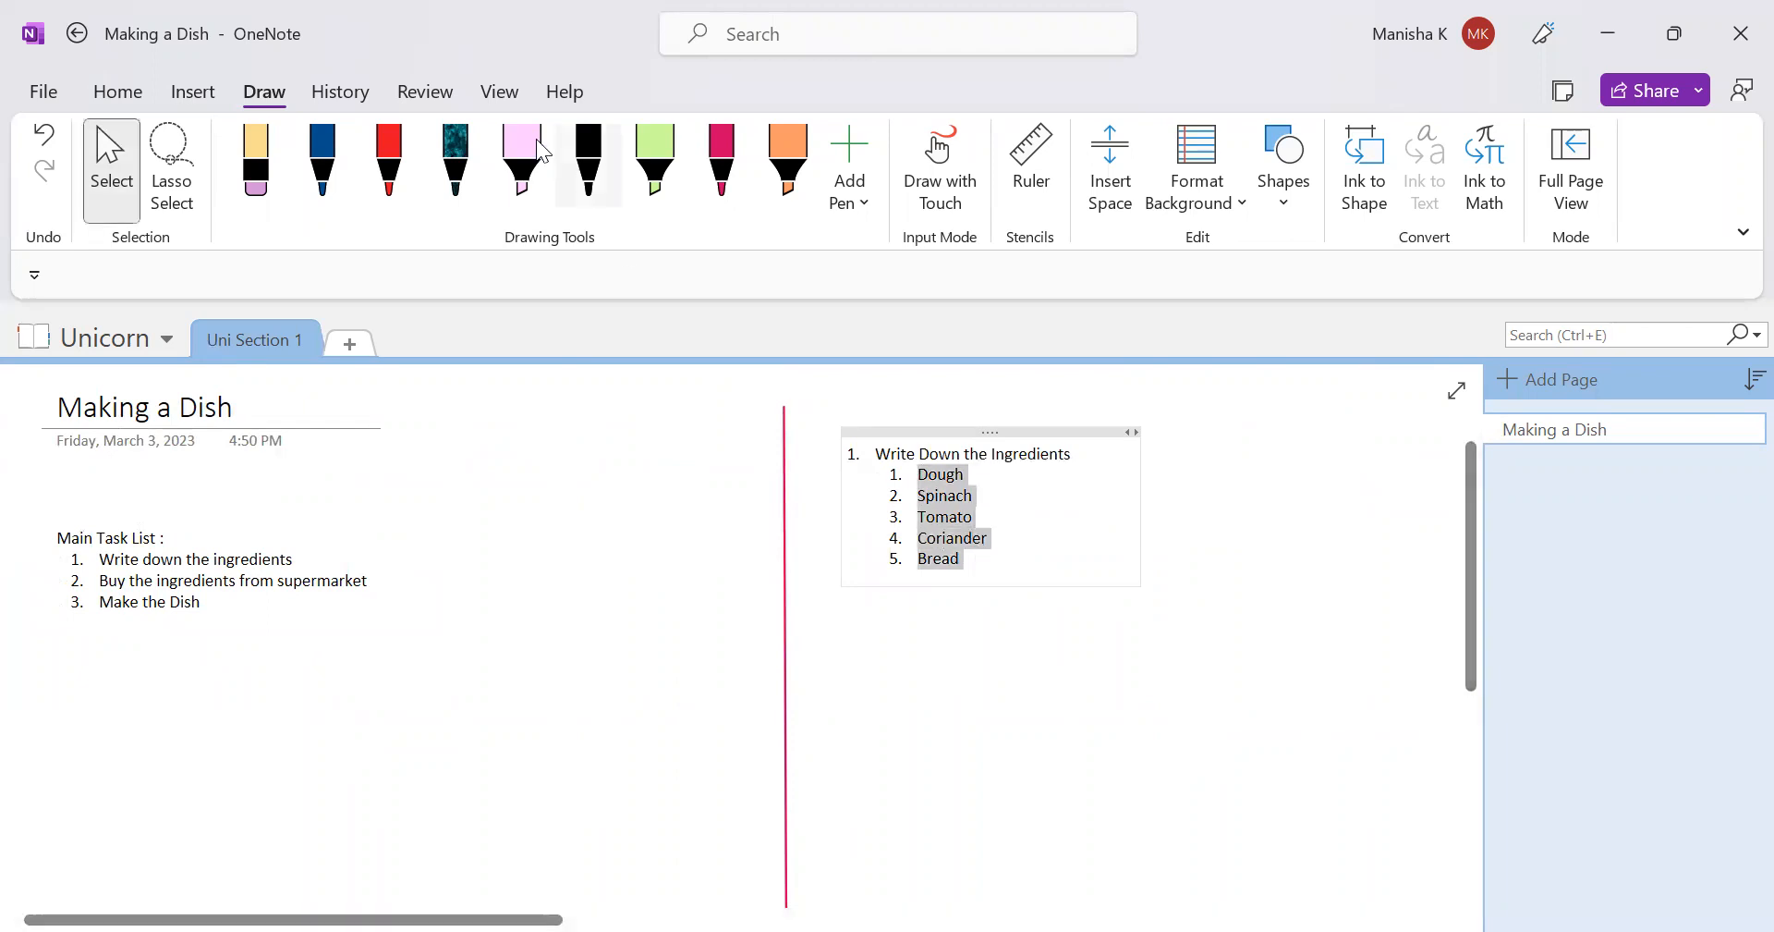
{"action": "left_click", "coordinate": [118, 90]}
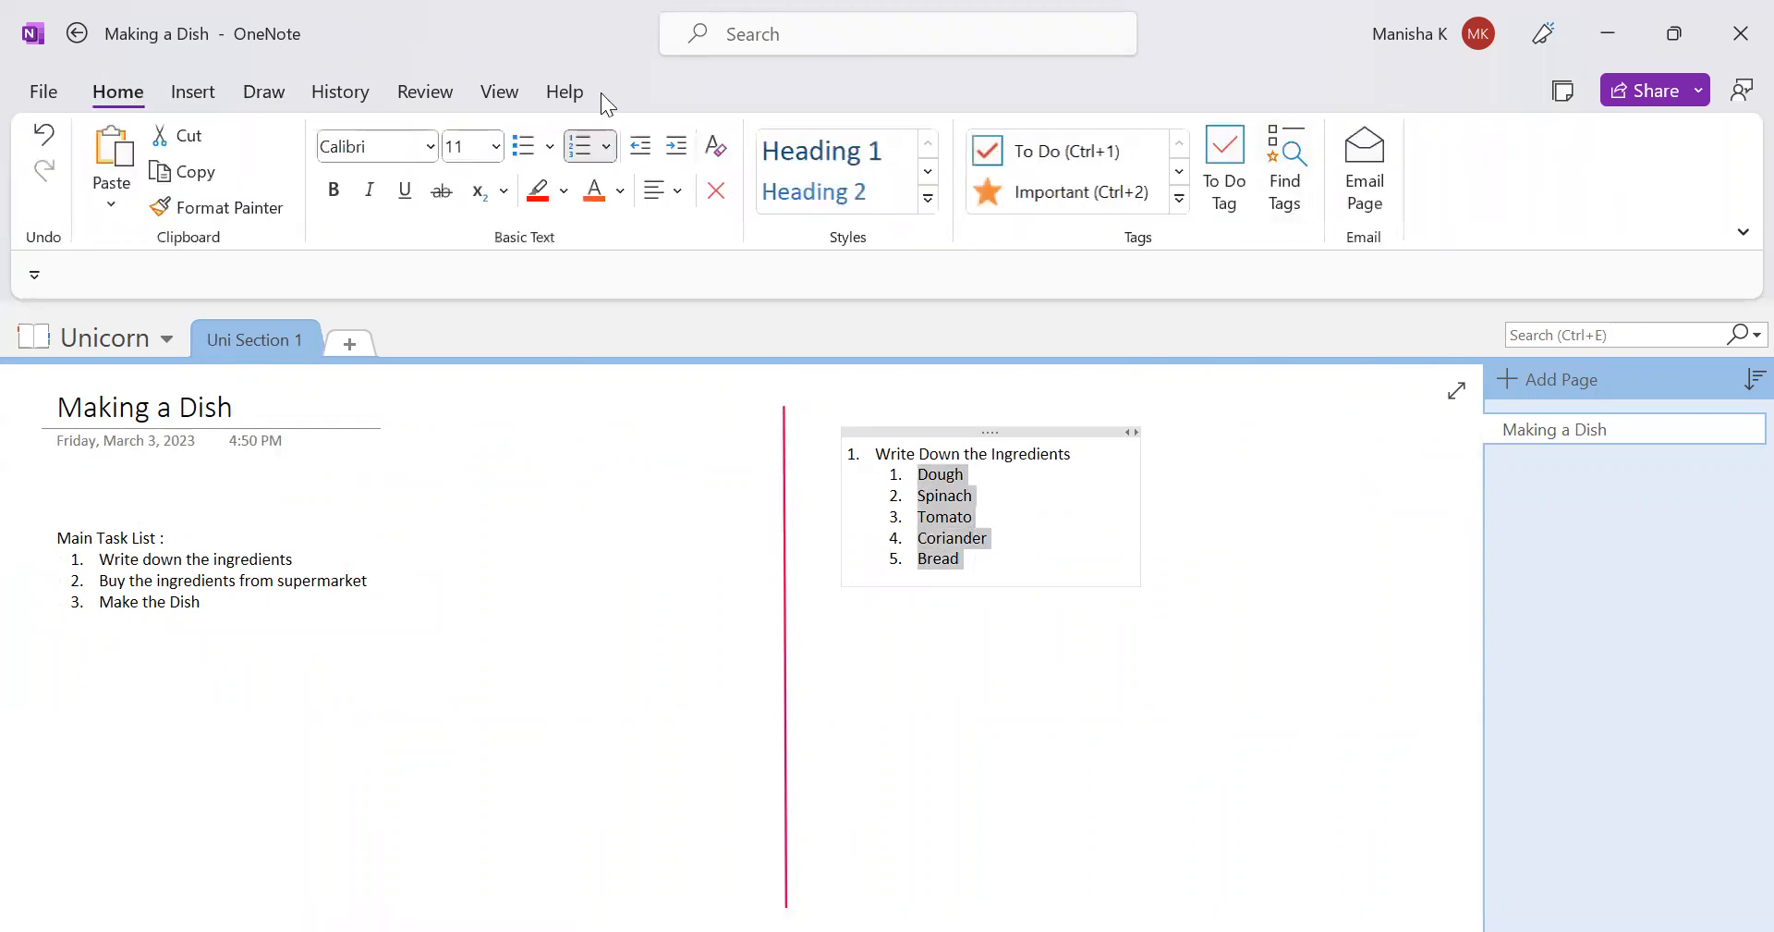
{"action": "left_click", "coordinate": [1059, 157]}
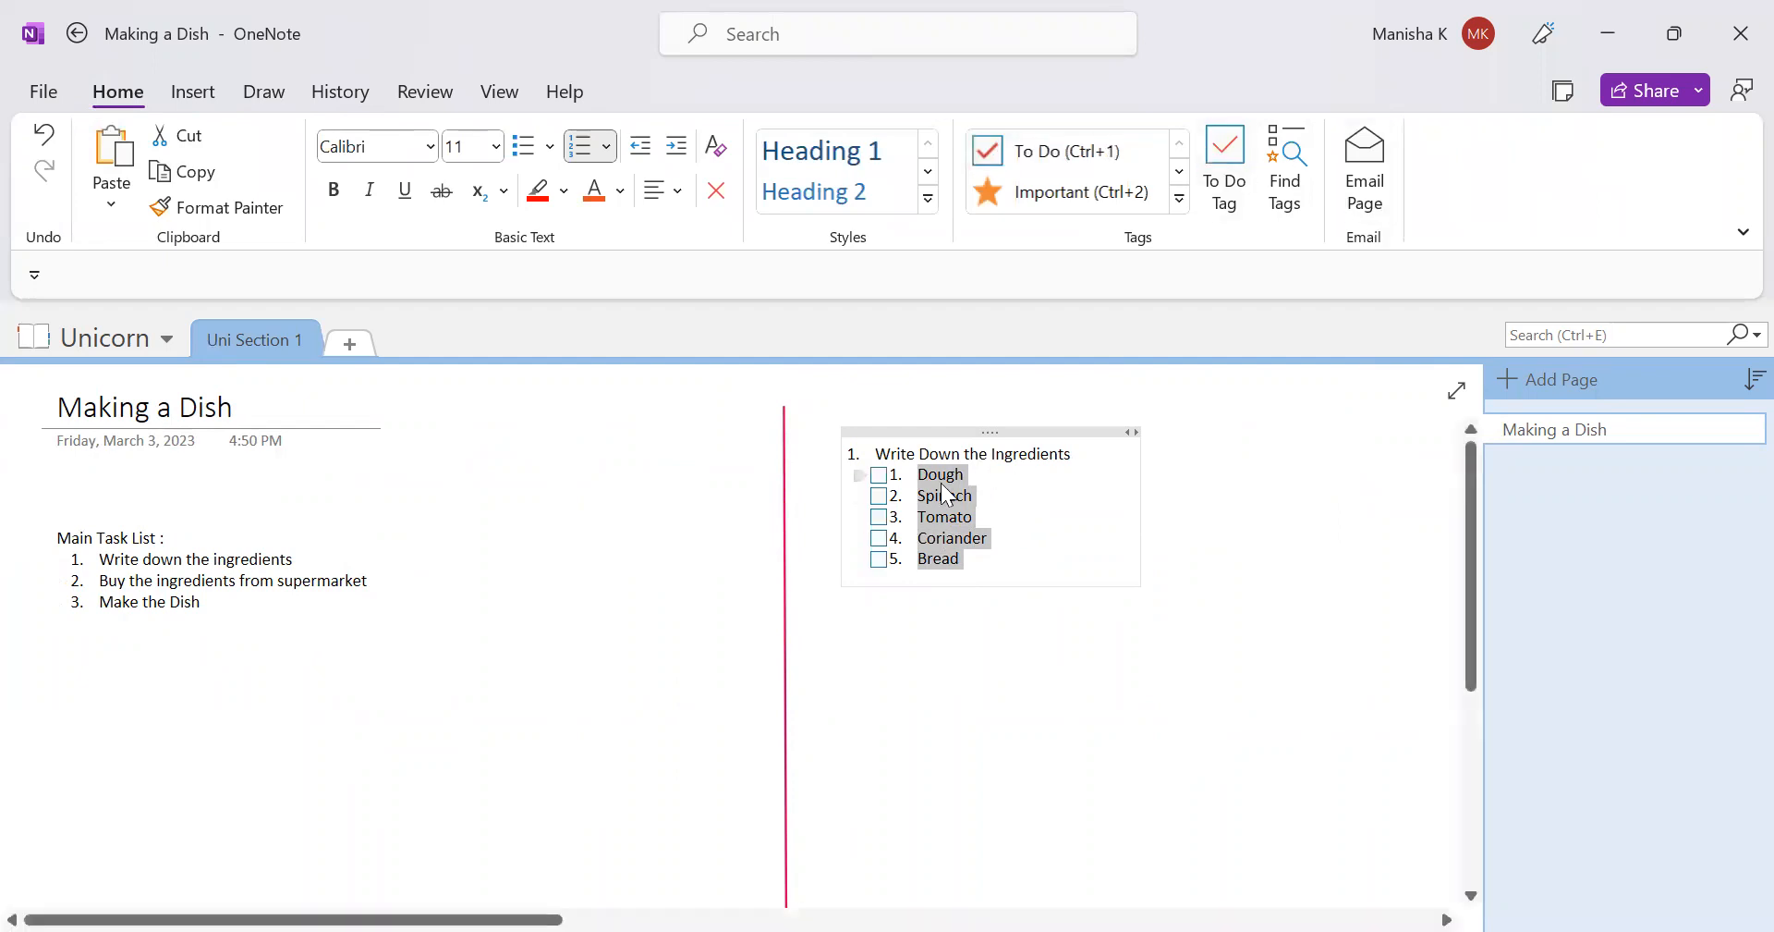
- Mark the Dough and Spinach to-do items as completed
{"action": "left_click", "coordinate": [910, 483]}
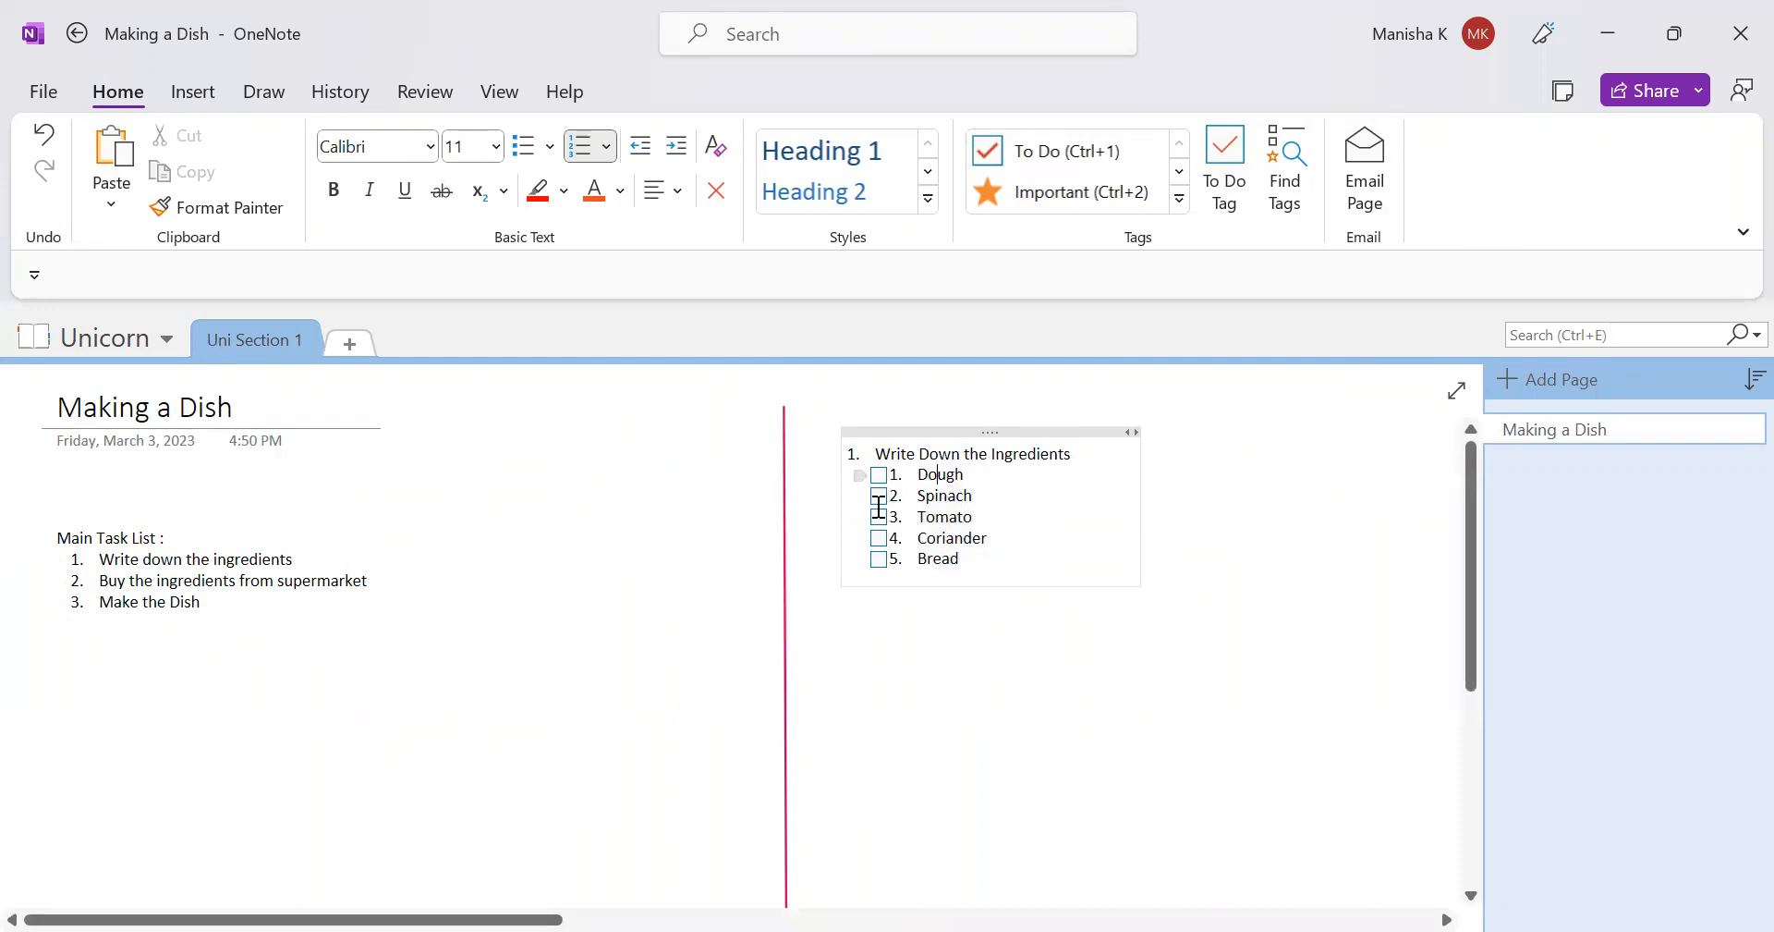
{"action": "left_click", "coordinate": [878, 475]}
{"action": "left_click", "coordinate": [877, 496]}
- Replace the page title "Making a Dish" with "Template"
{"action": "scroll", "coordinate": [768, 662], "scroll_direction": "down", "scroll_amount": 3}
{"action": "scroll", "coordinate": [461, 605], "scroll_direction": "down", "scroll_amount": 2}
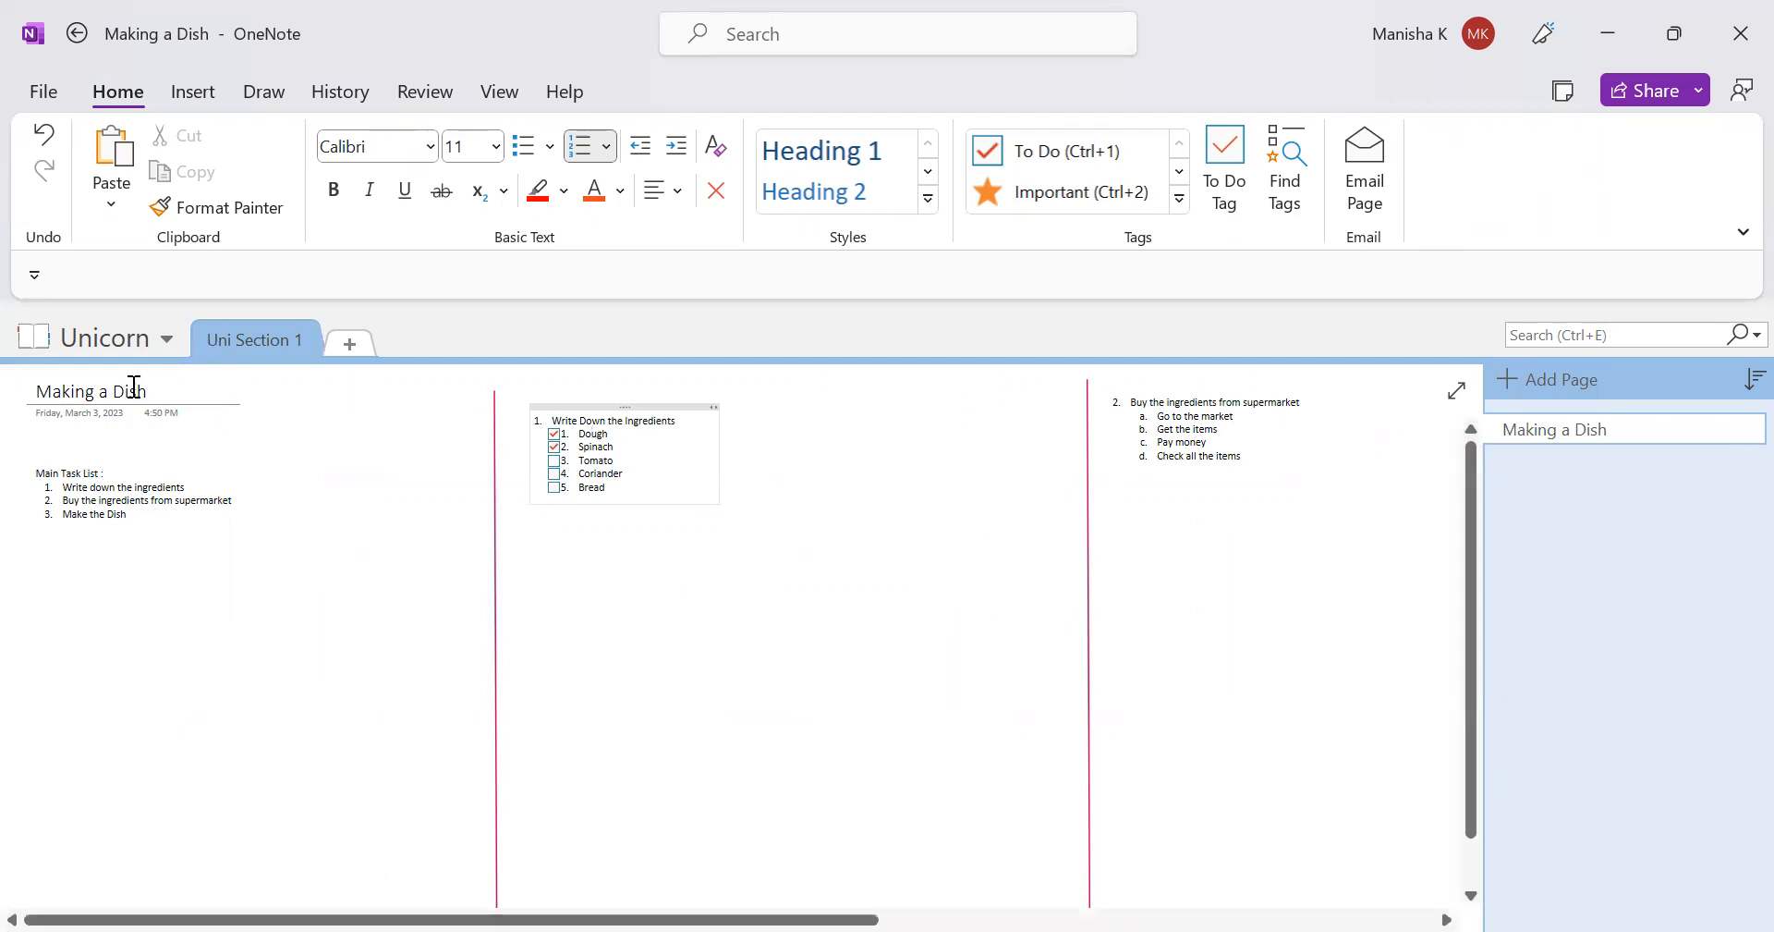
{"action": "left_click_drag", "start_coordinate": [154, 396], "coordinate": [44, 396]}
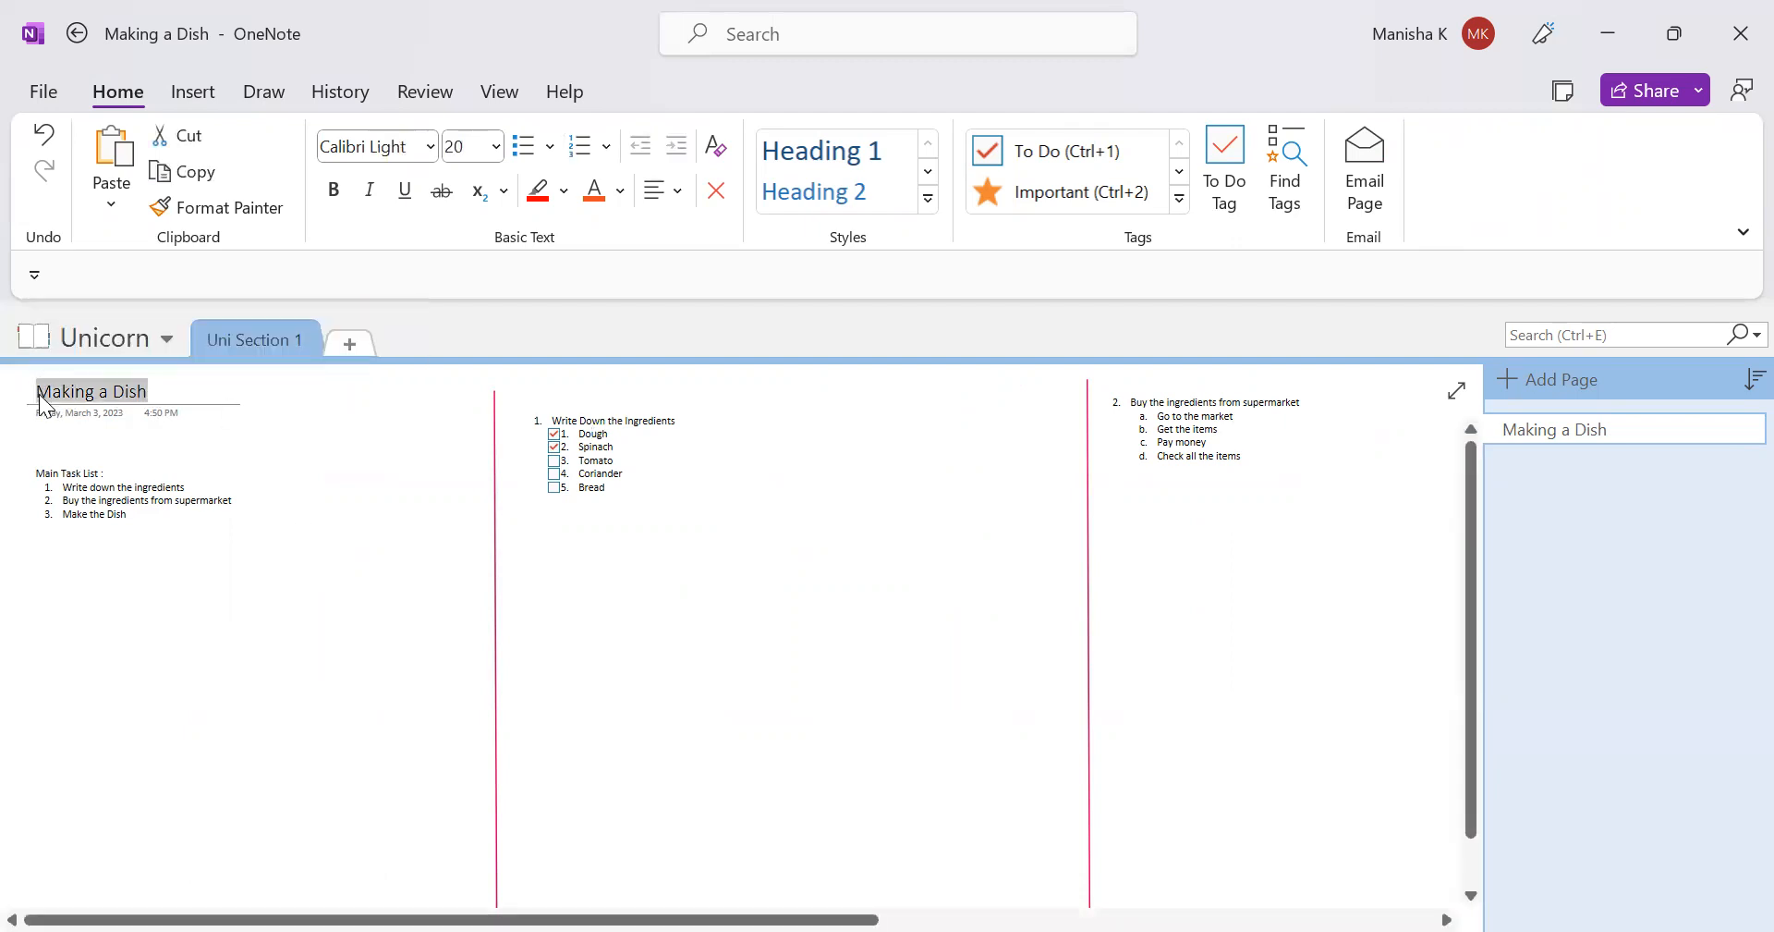
{"action": "type", "text": "Template"}
{"action": "key", "text": "Return"}
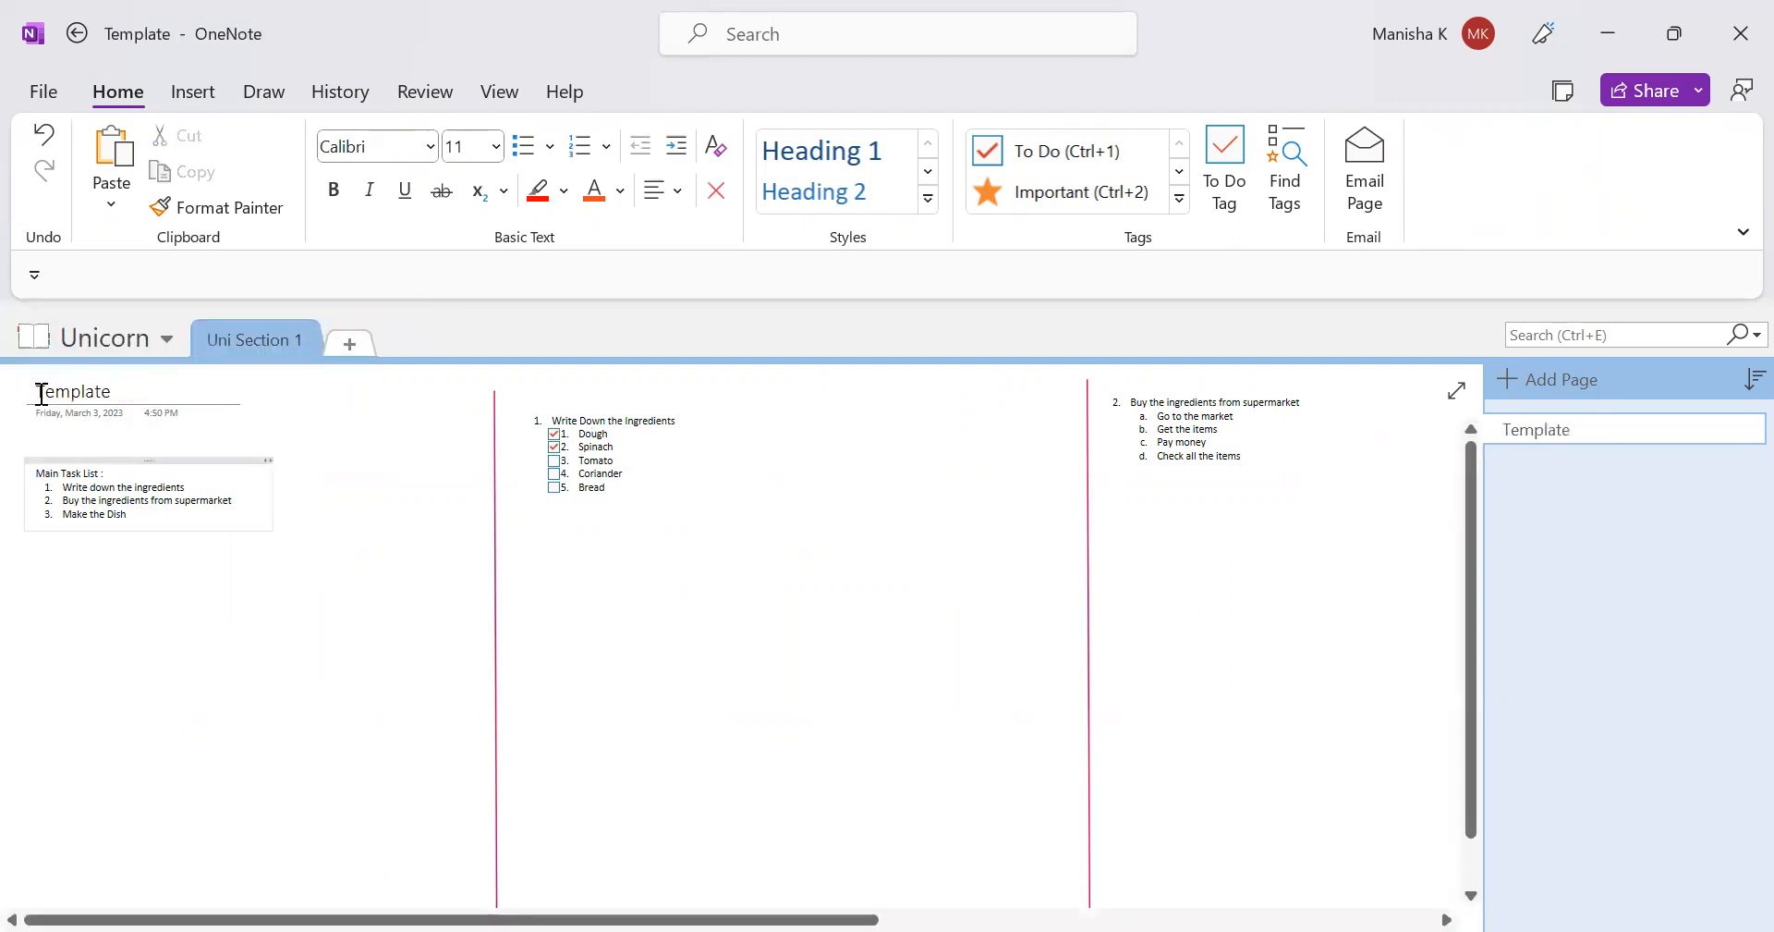
{"action": "left_click", "coordinate": [909, 456]}
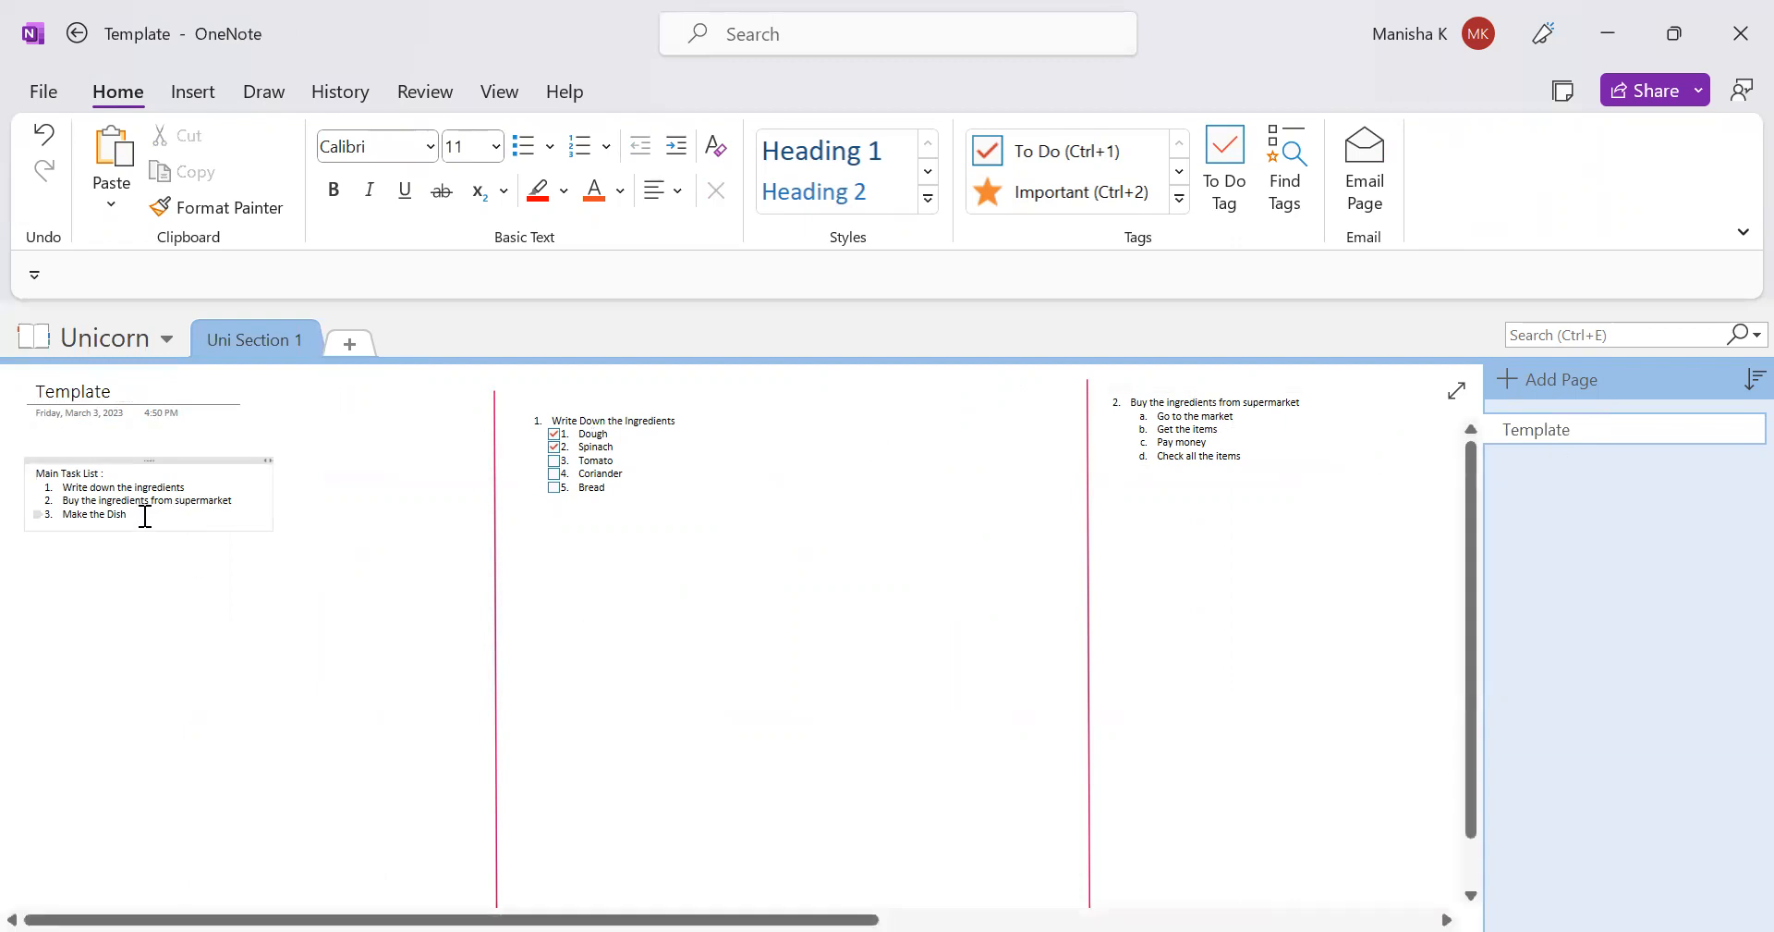
{"action": "left_click_drag", "start_coordinate": [145, 516], "coordinate": [57, 488]}
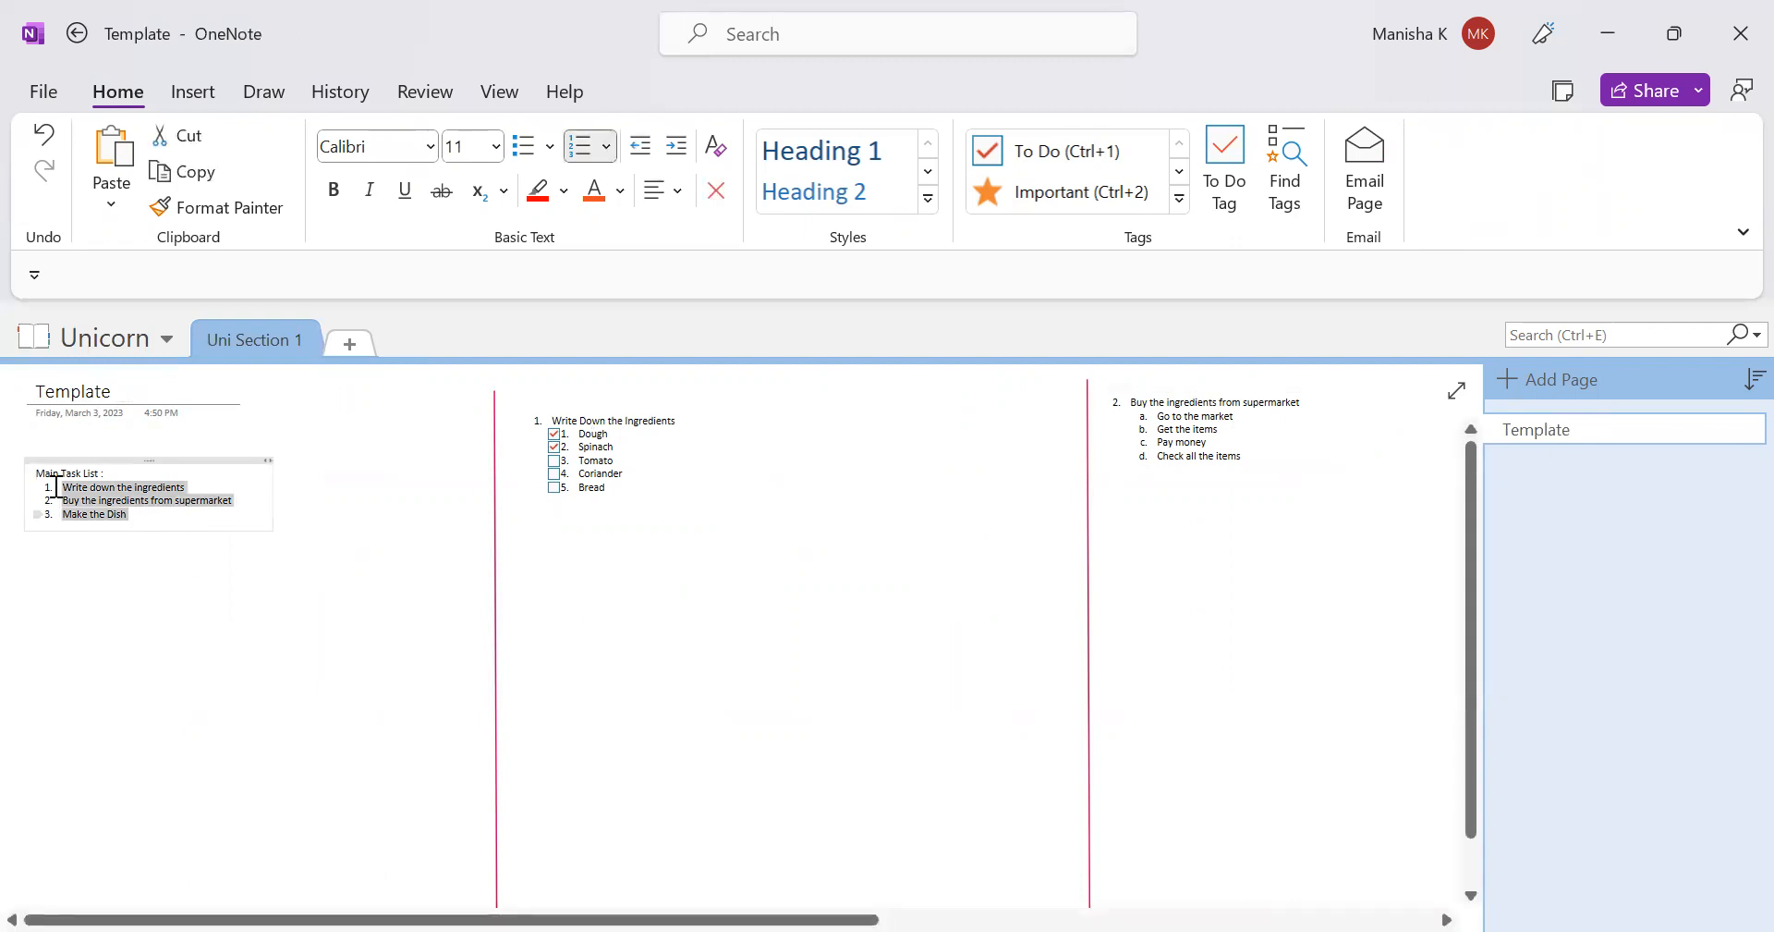
{"action": "left_click", "coordinate": [1077, 662]}
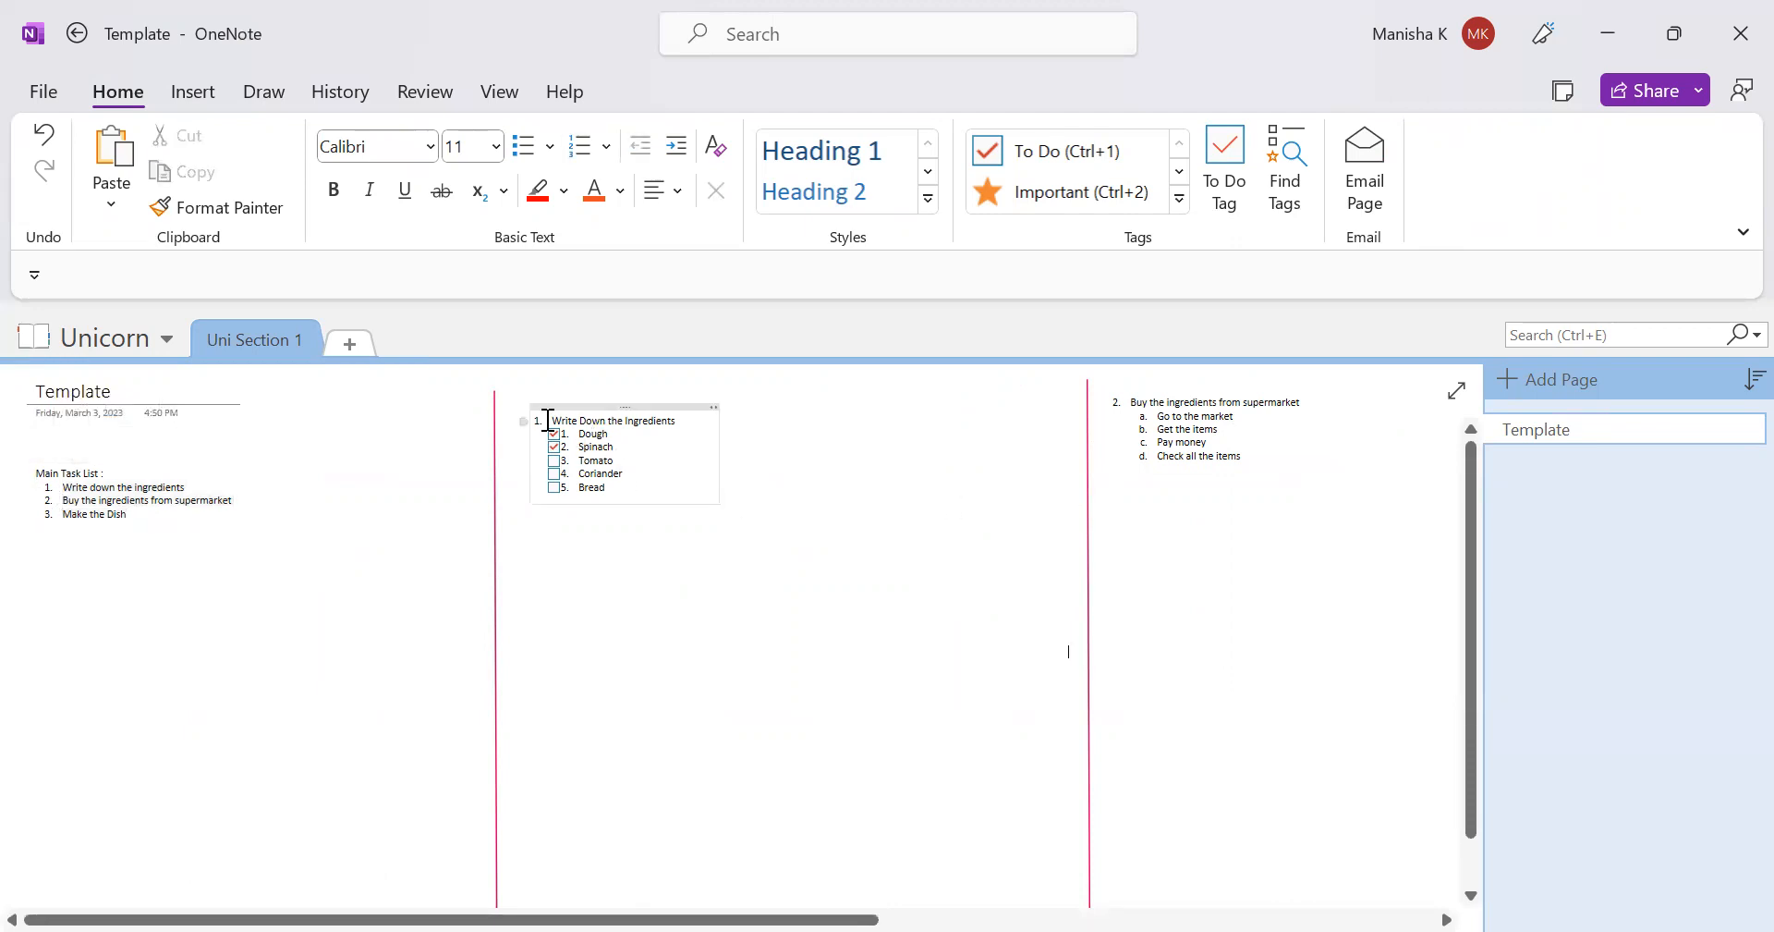
{"action": "left_click_drag", "start_coordinate": [548, 417], "coordinate": [634, 488]}
{"action": "left_click_drag", "start_coordinate": [126, 514], "coordinate": [63, 488]}
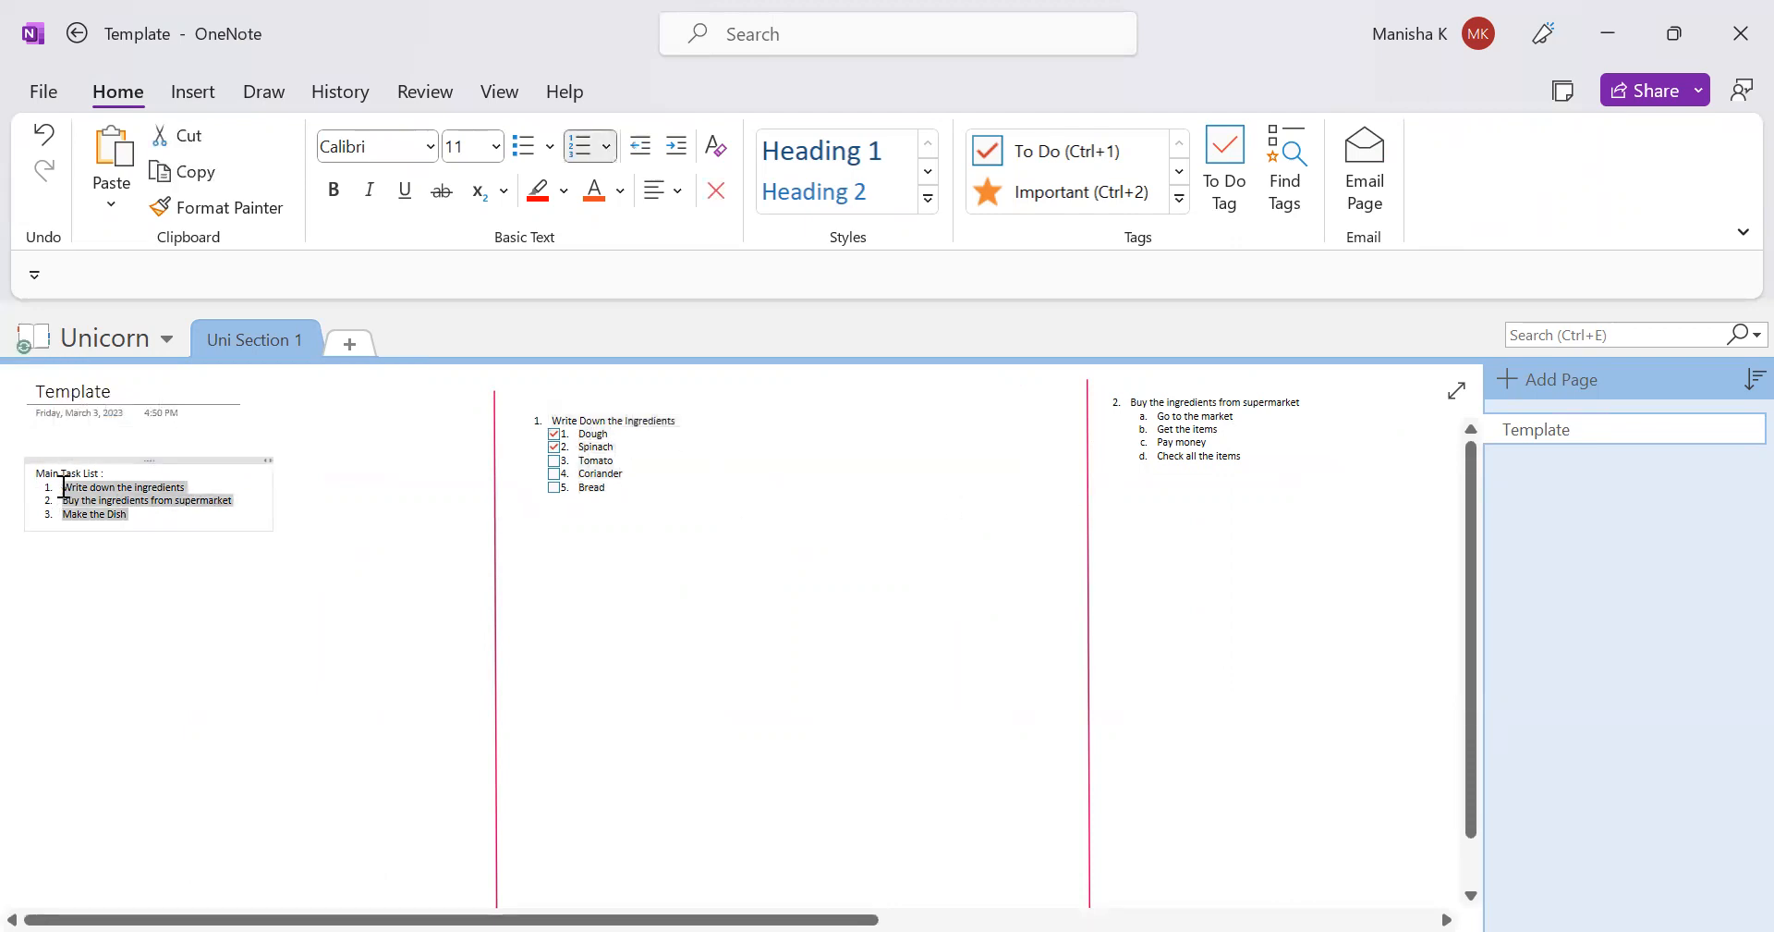
{"action": "left_click", "coordinate": [1299, 488]}
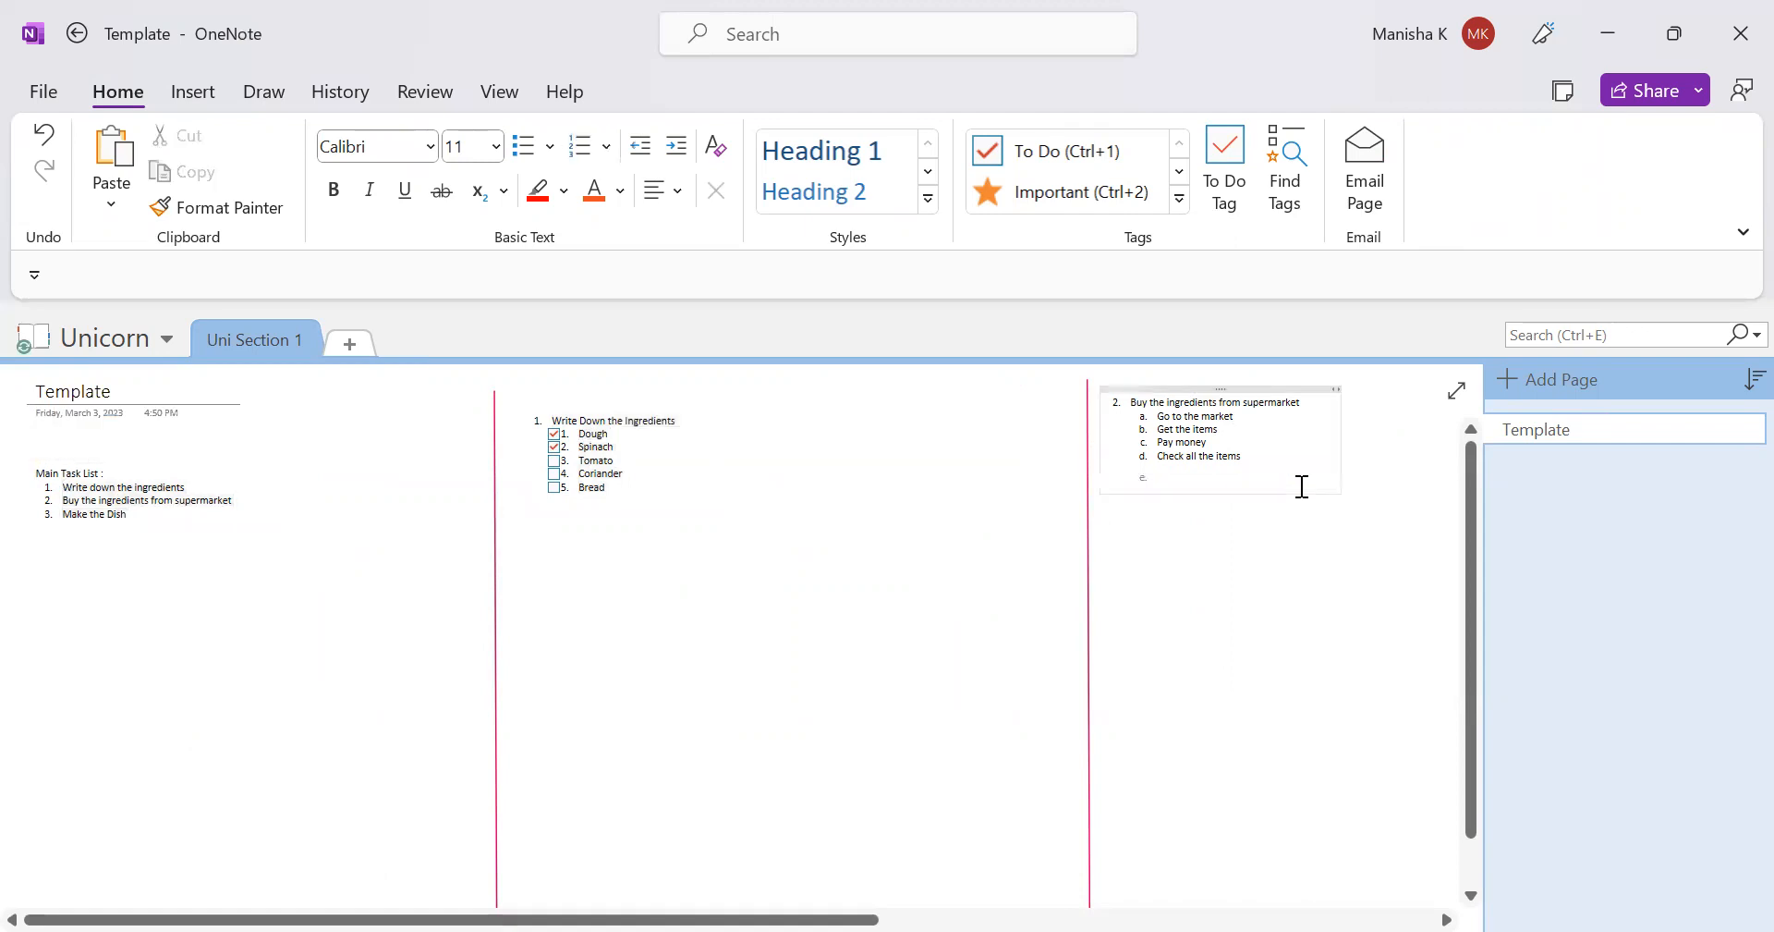
{"action": "left_click", "coordinate": [1533, 435]}
{"action": "right_click", "coordinate": [1532, 434]}
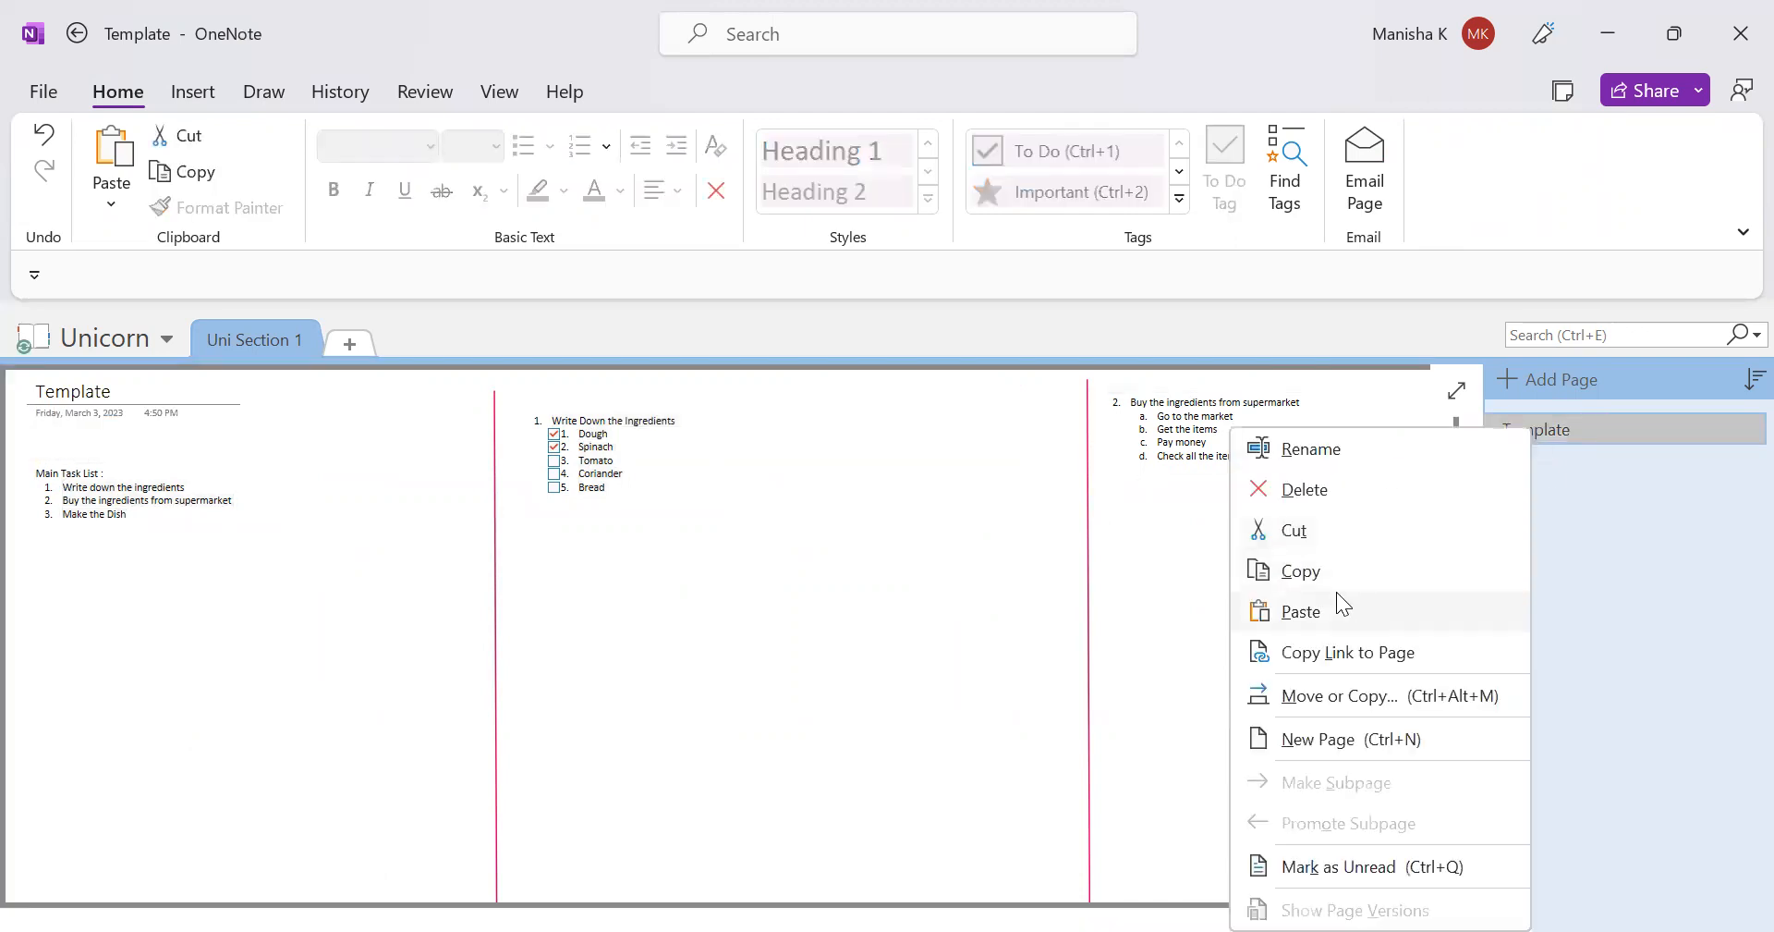
{"action": "left_click", "coordinate": [1336, 592]}
{"action": "key", "text": "ctrl+z"}
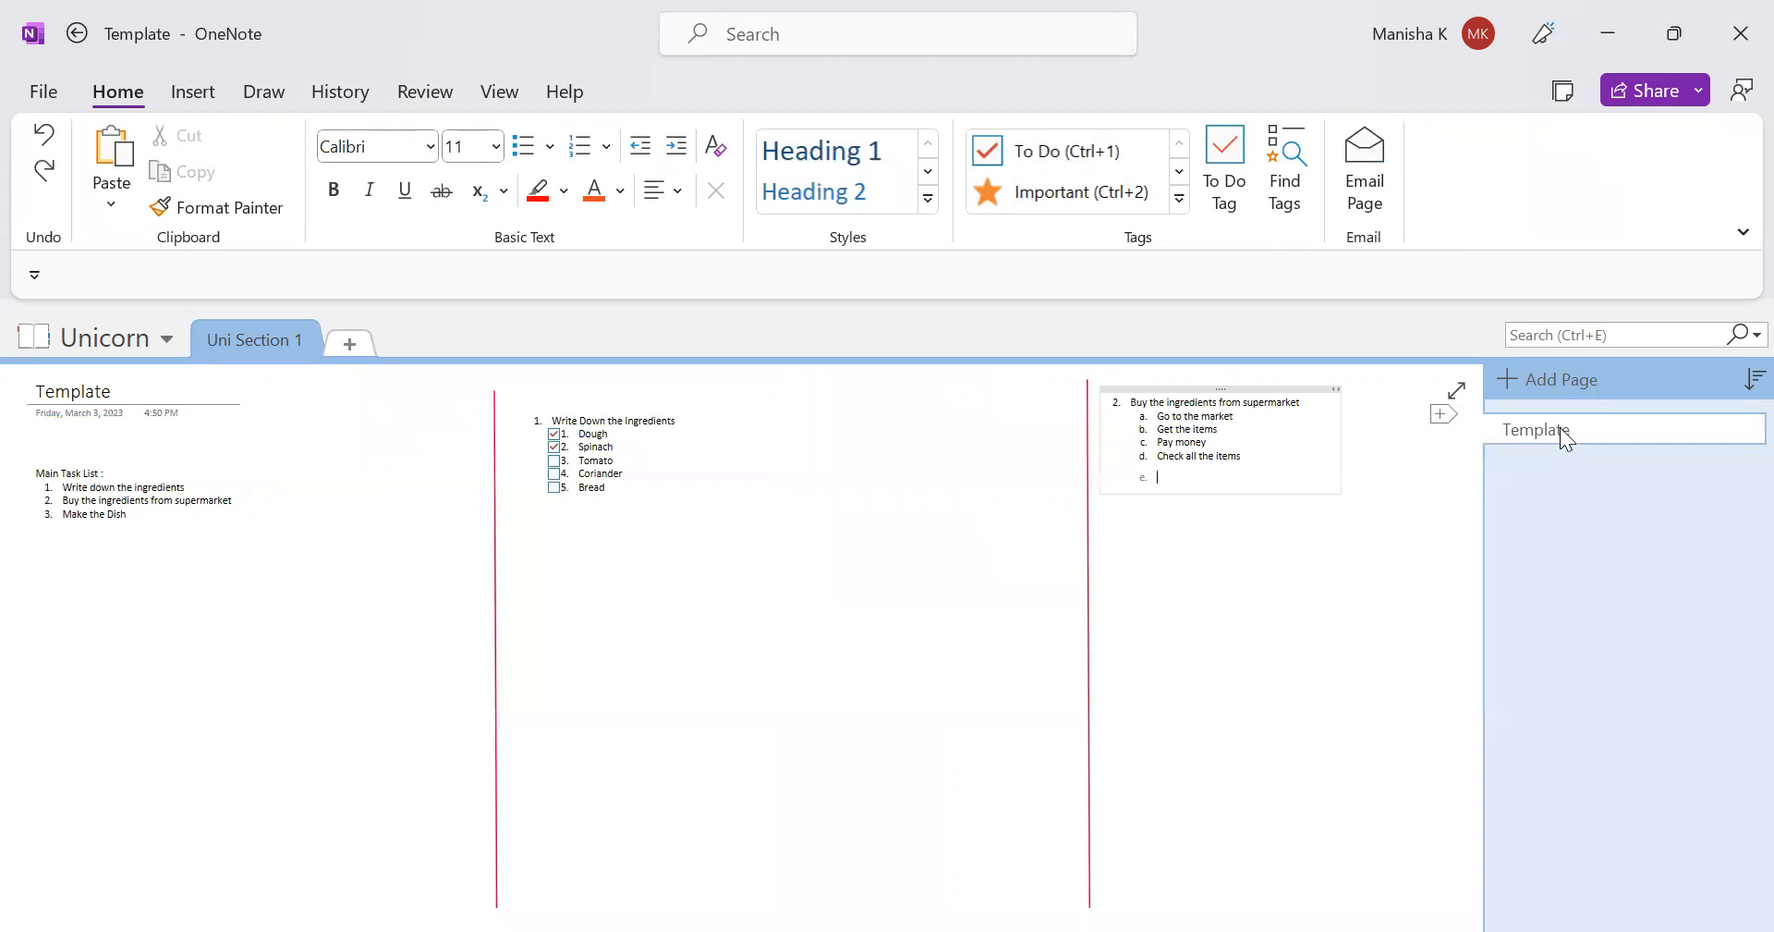
- Duplicate the Template page within the same section by copying it and pasting the copy into the page list
{"action": "right_click", "coordinate": [1563, 431]}
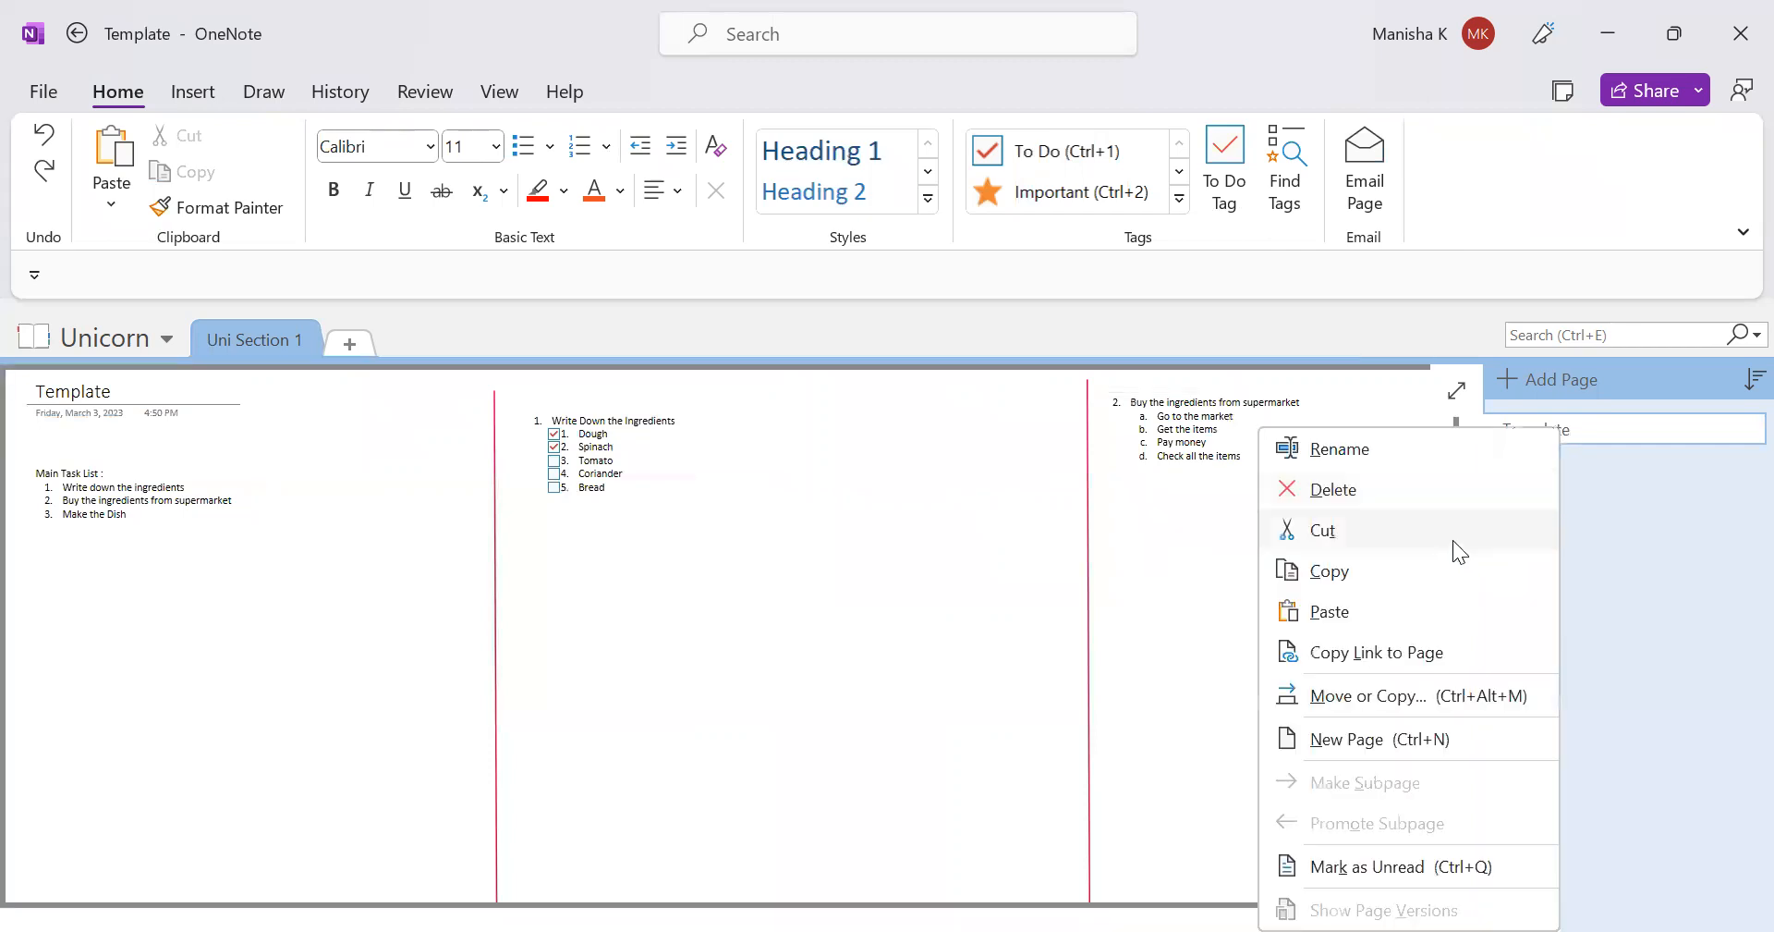
{"action": "left_click", "coordinate": [1406, 571]}
{"action": "right_click", "coordinate": [1553, 478]}
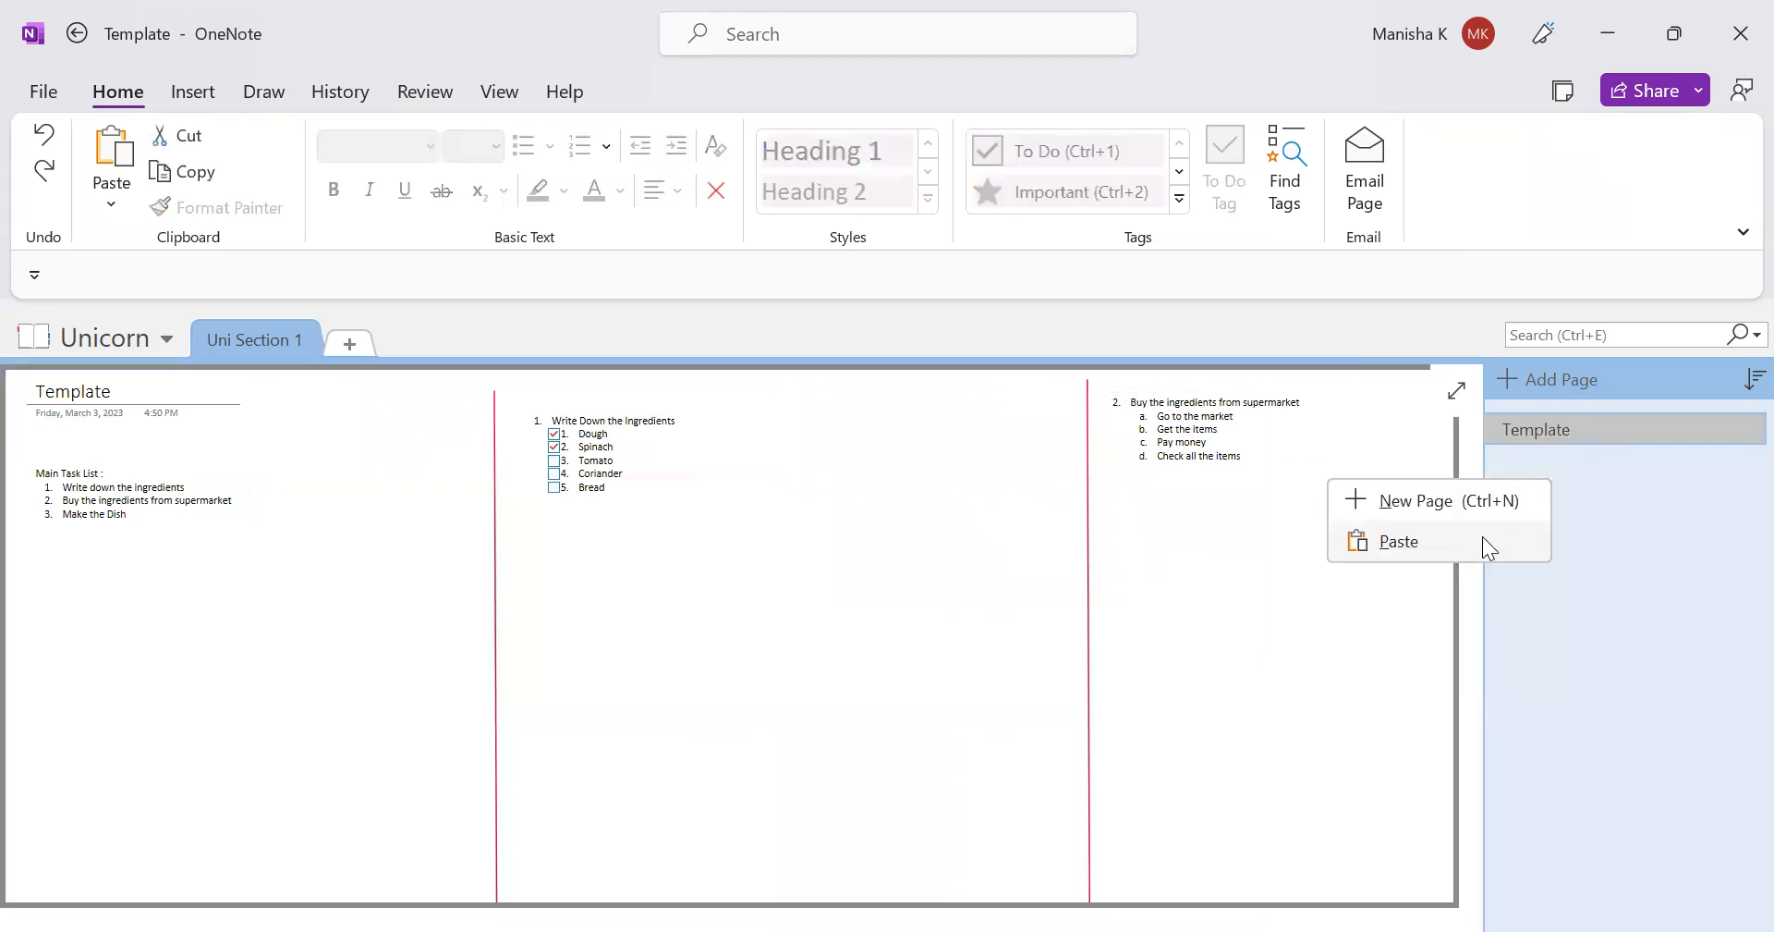
{"action": "left_click", "coordinate": [1482, 539]}
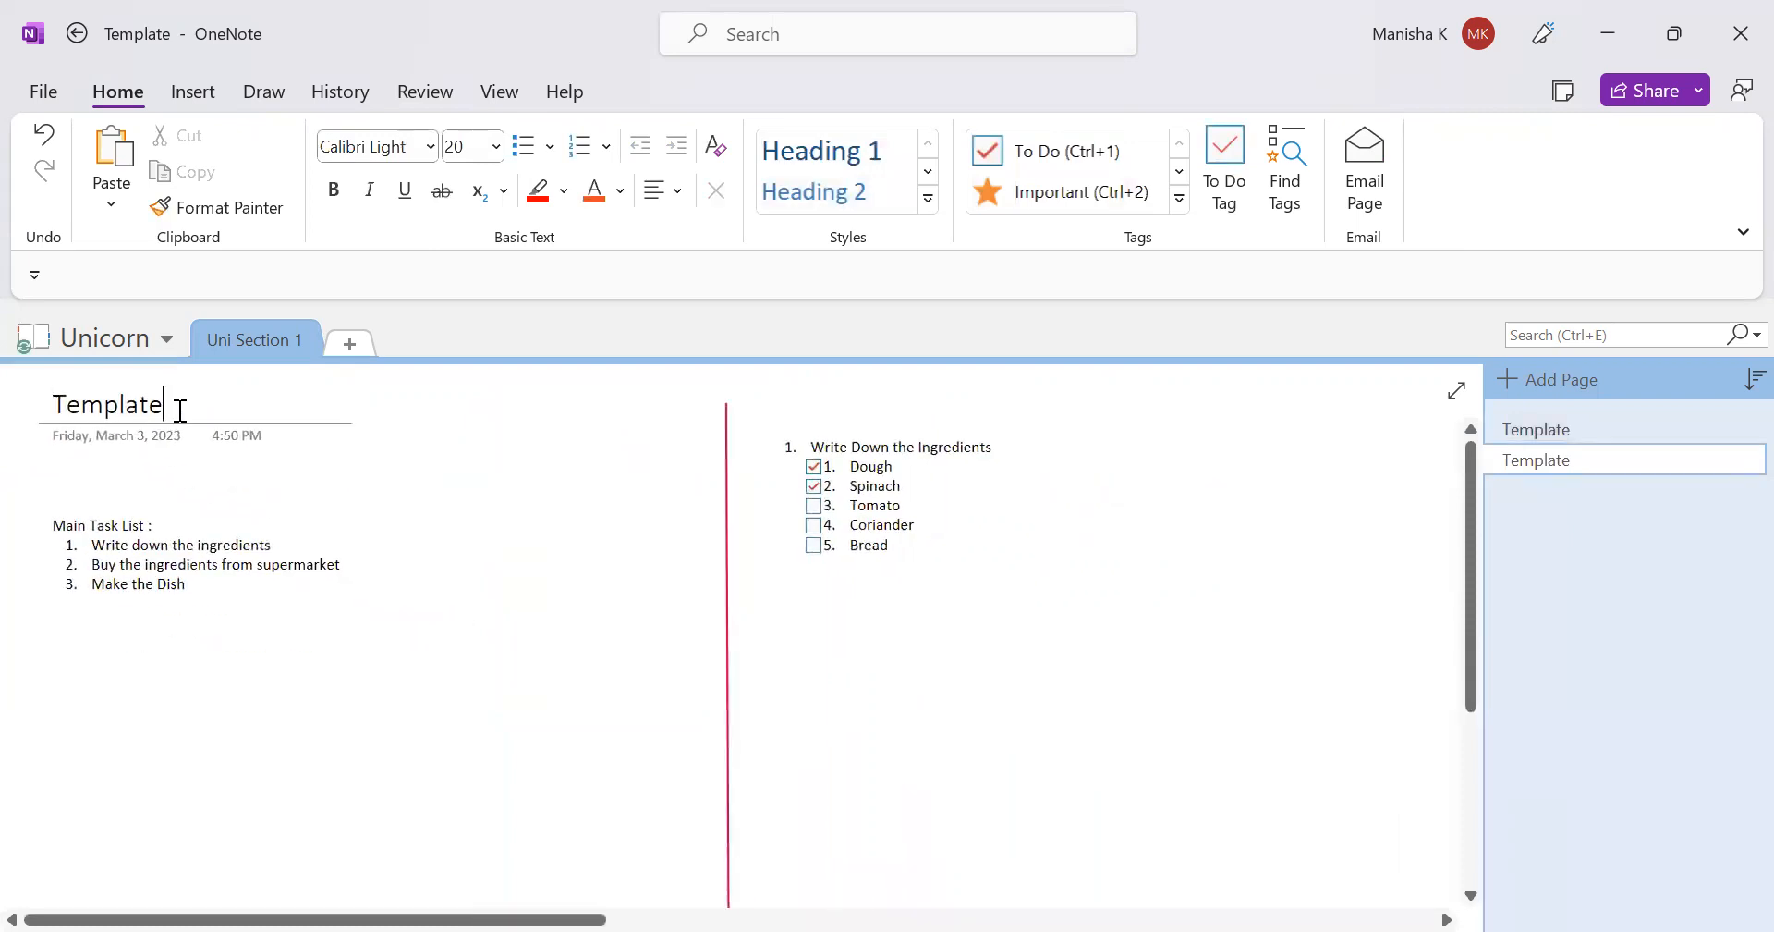
- On the original Template page, delete the five ingredient to-do items listed under "Write Down the Ingredients"
{"action": "left_click", "coordinate": [1552, 438]}
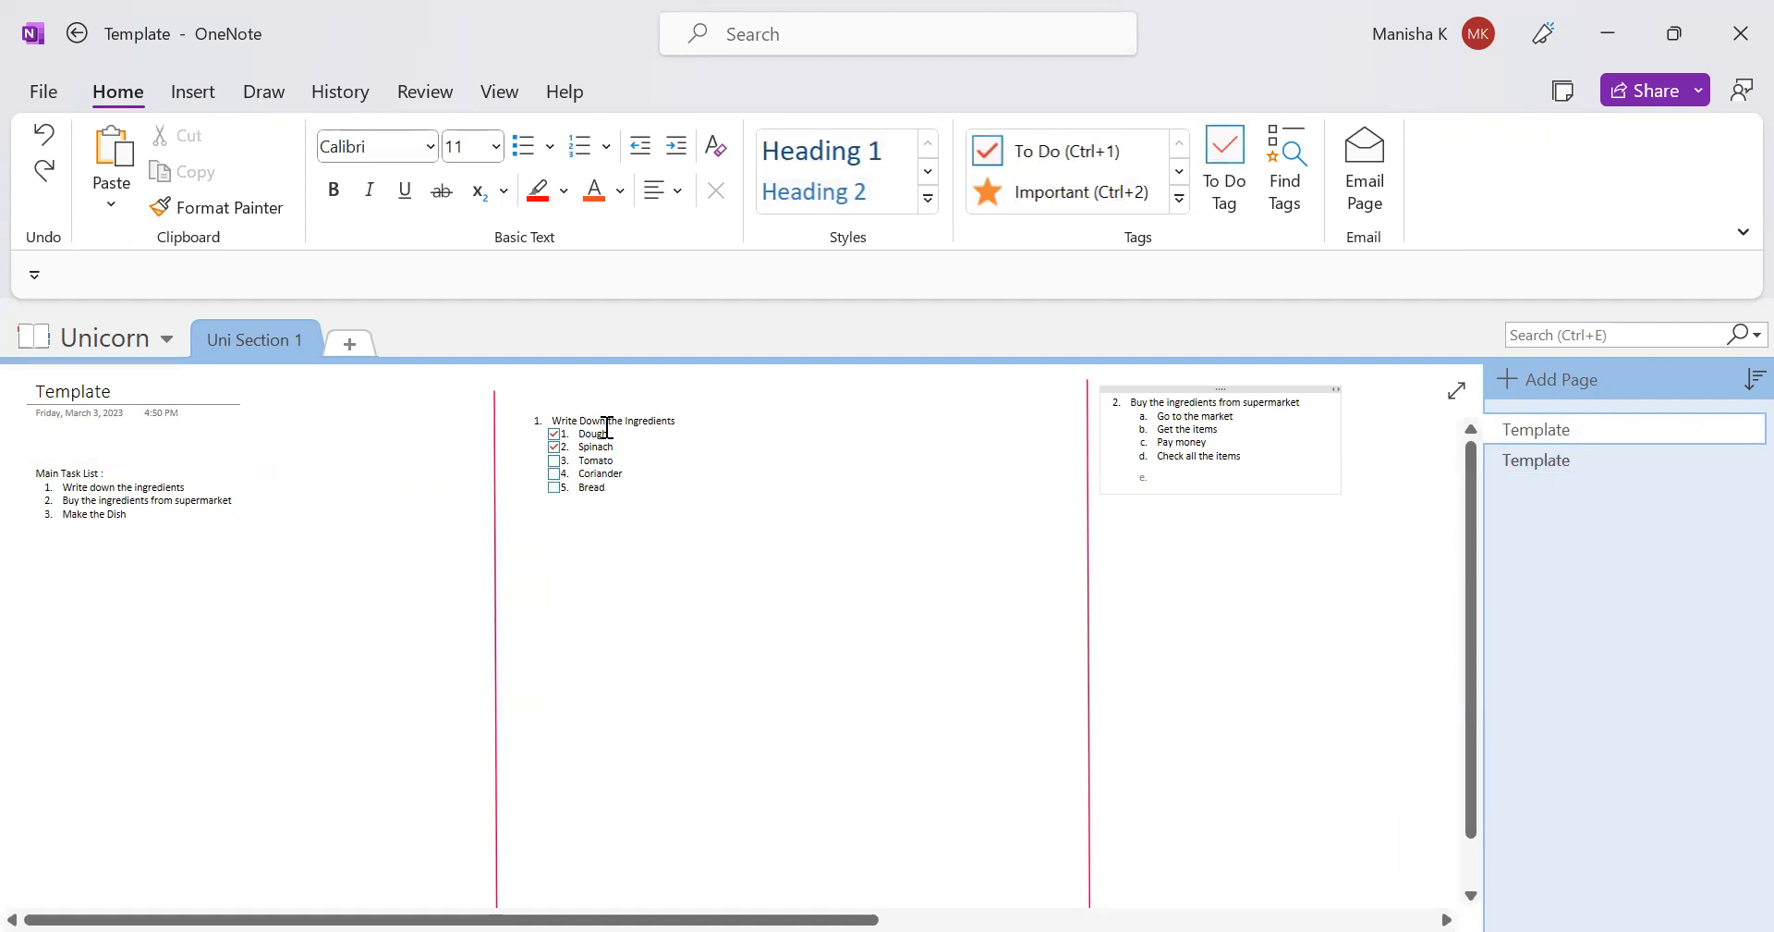
{"action": "left_click_drag", "start_coordinate": [650, 488], "coordinate": [571, 446]}
{"action": "key", "text": "BackSpace"}
{"action": "key", "text": "BackSpace"}
{"action": "key", "text": "BackSpace"}
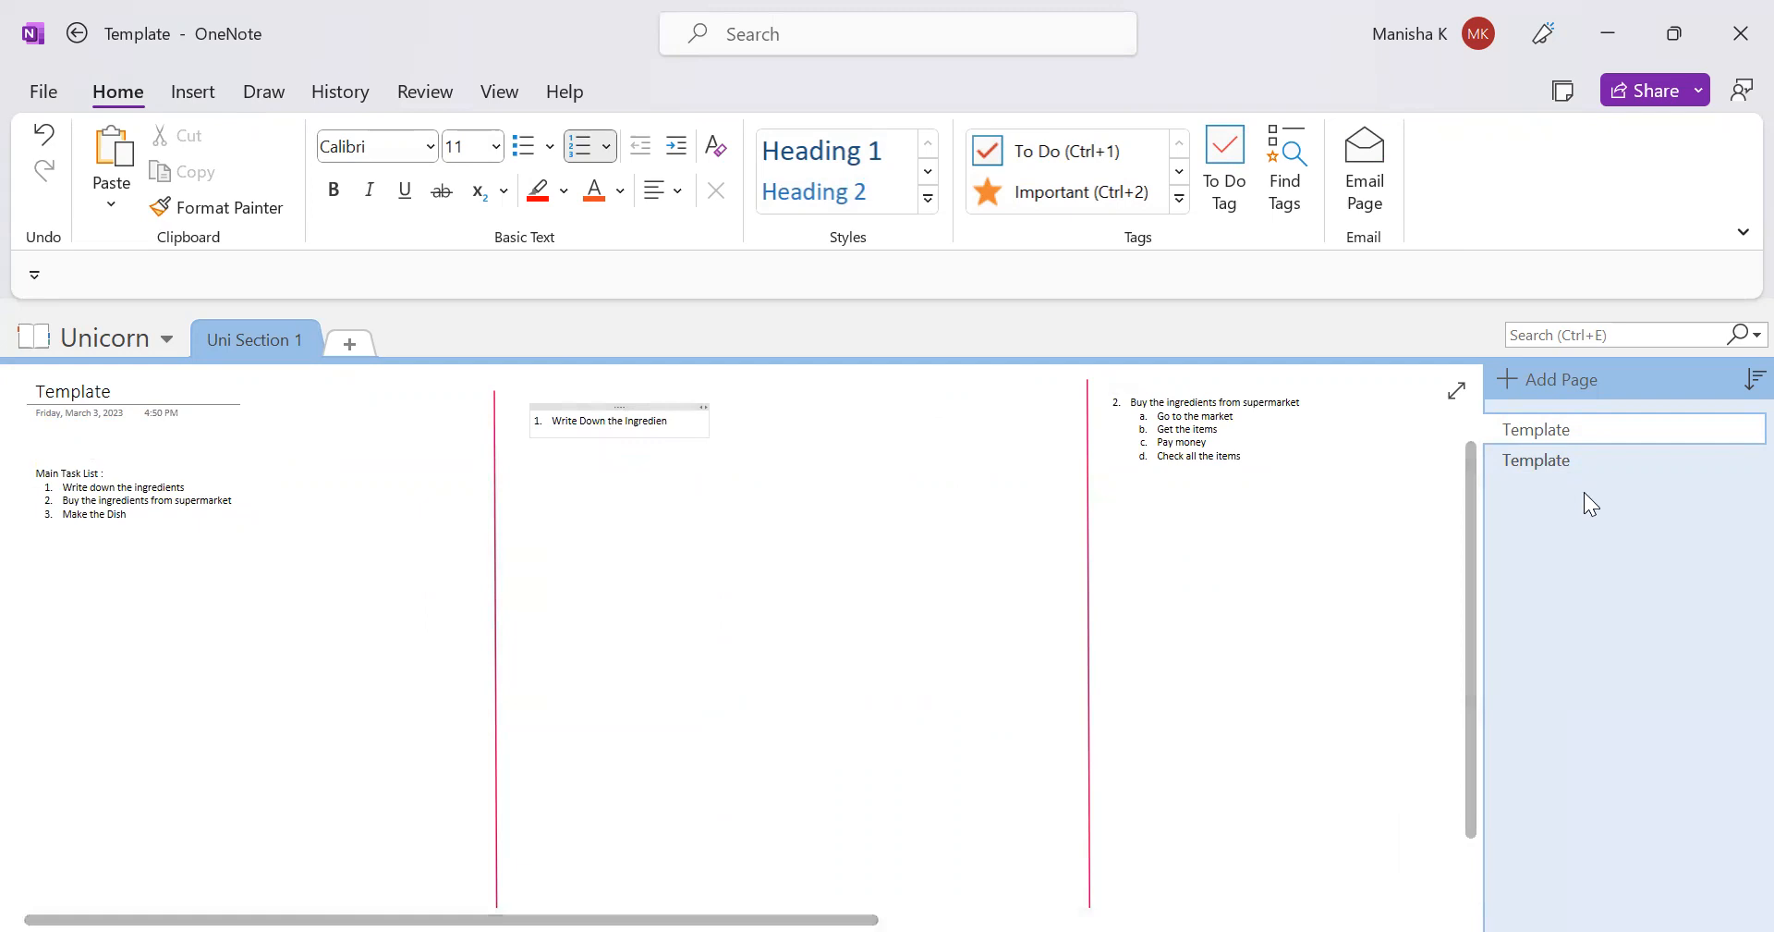
- Replace the title of the duplicated Template page with "Making a new dish"
{"action": "left_click", "coordinate": [1535, 462]}
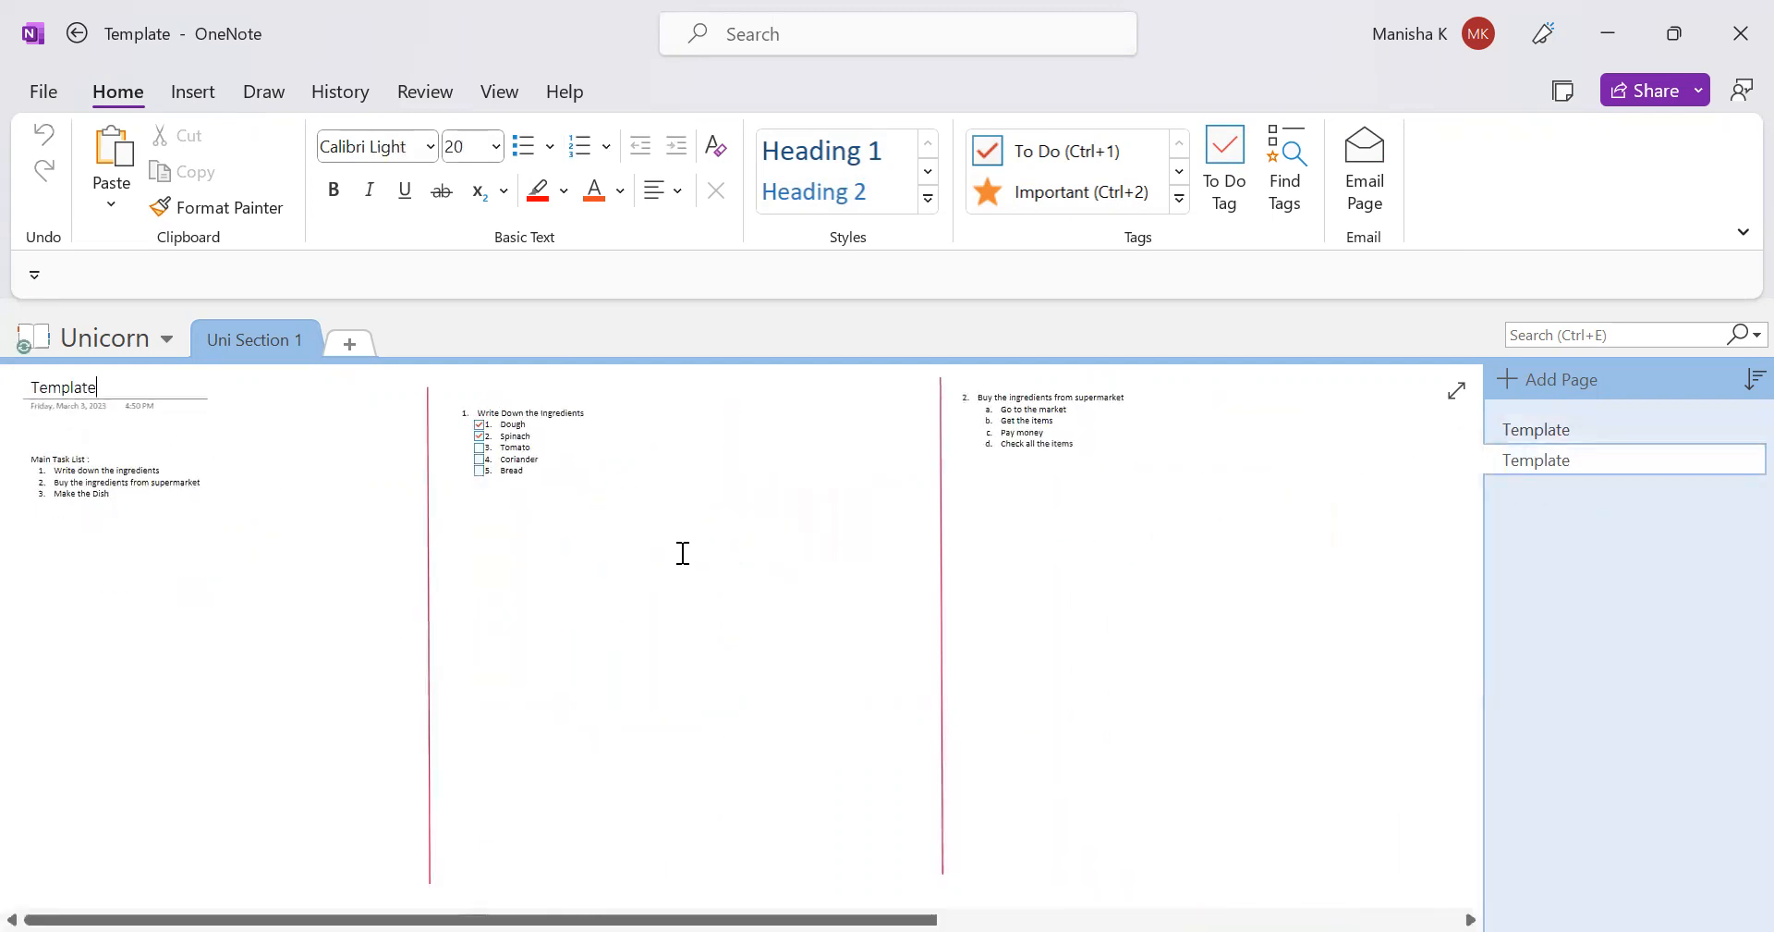
{"action": "scroll", "coordinate": [681, 553], "scroll_direction": "right", "scroll_amount": 6}
{"action": "scroll", "coordinate": [681, 553], "scroll_direction": "left", "scroll_amount": 6}
{"action": "scroll", "coordinate": [97, 480], "scroll_direction": "up", "scroll_amount": 2}
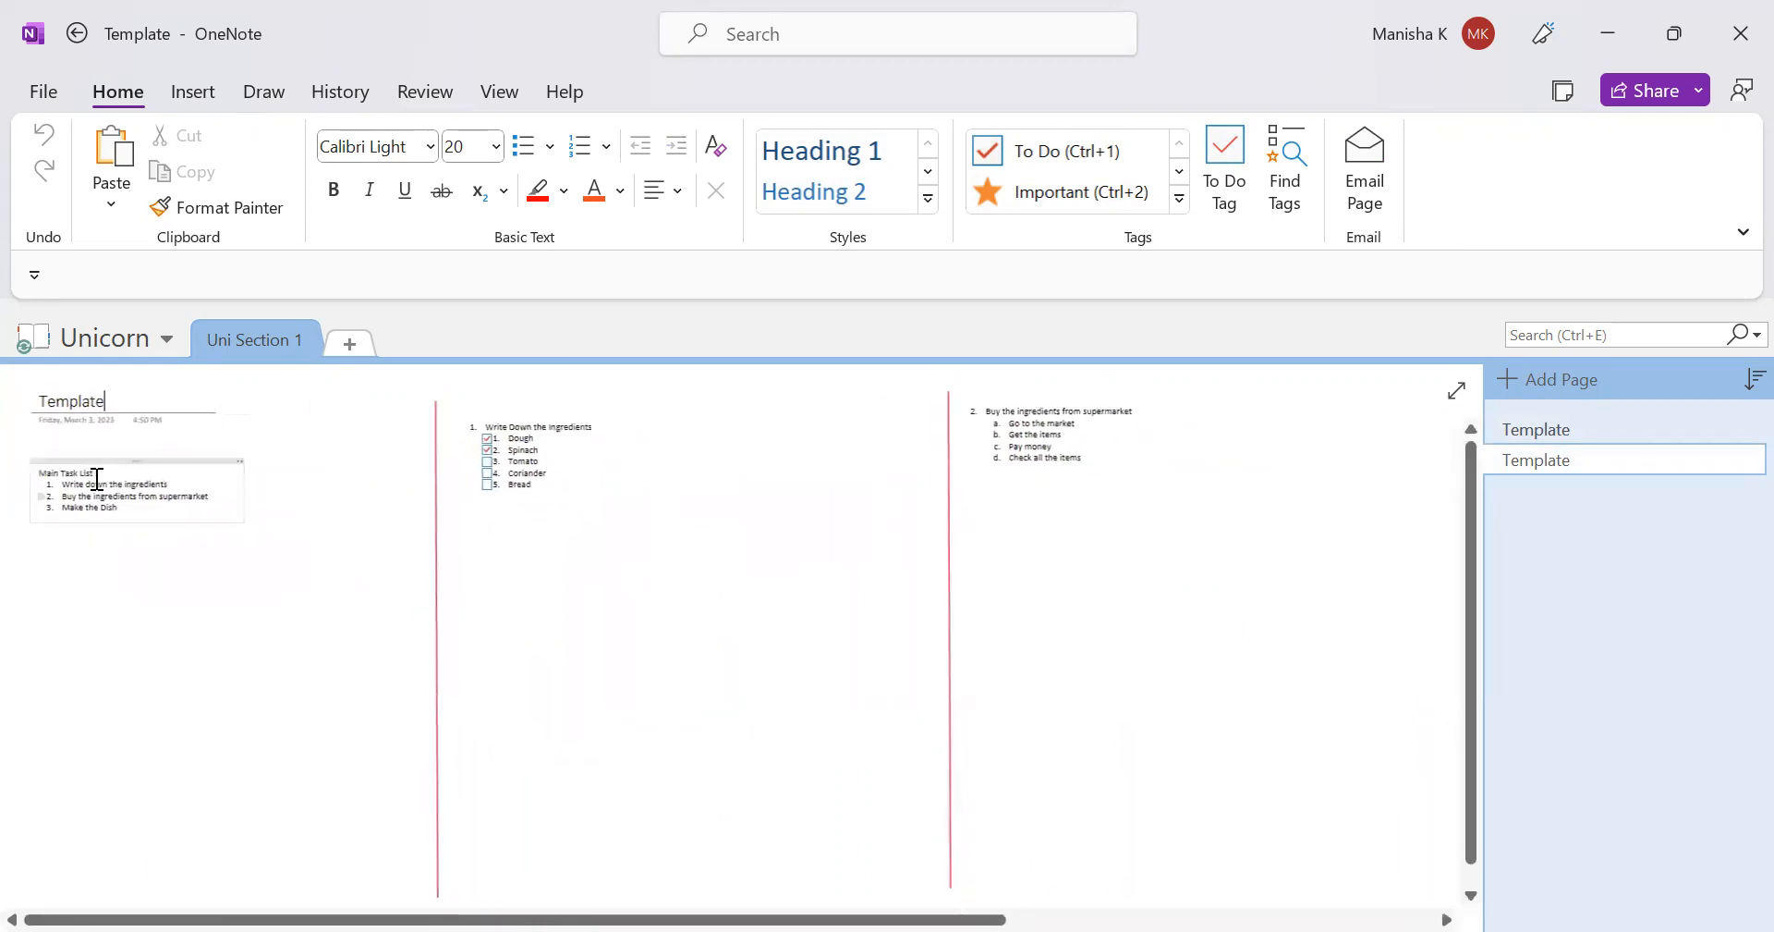
{"action": "key", "text": "BackSpace"}
{"action": "key", "text": "BackSpace"}
{"action": "key", "text": "BackSpace"}
{"action": "key", "text": "BackSpace"}
{"action": "key", "text": "BackSpace"}
{"action": "key", "text": "BackSpace"}
{"action": "key", "text": "BackSpace"}
{"action": "key", "text": "BackSpace"}
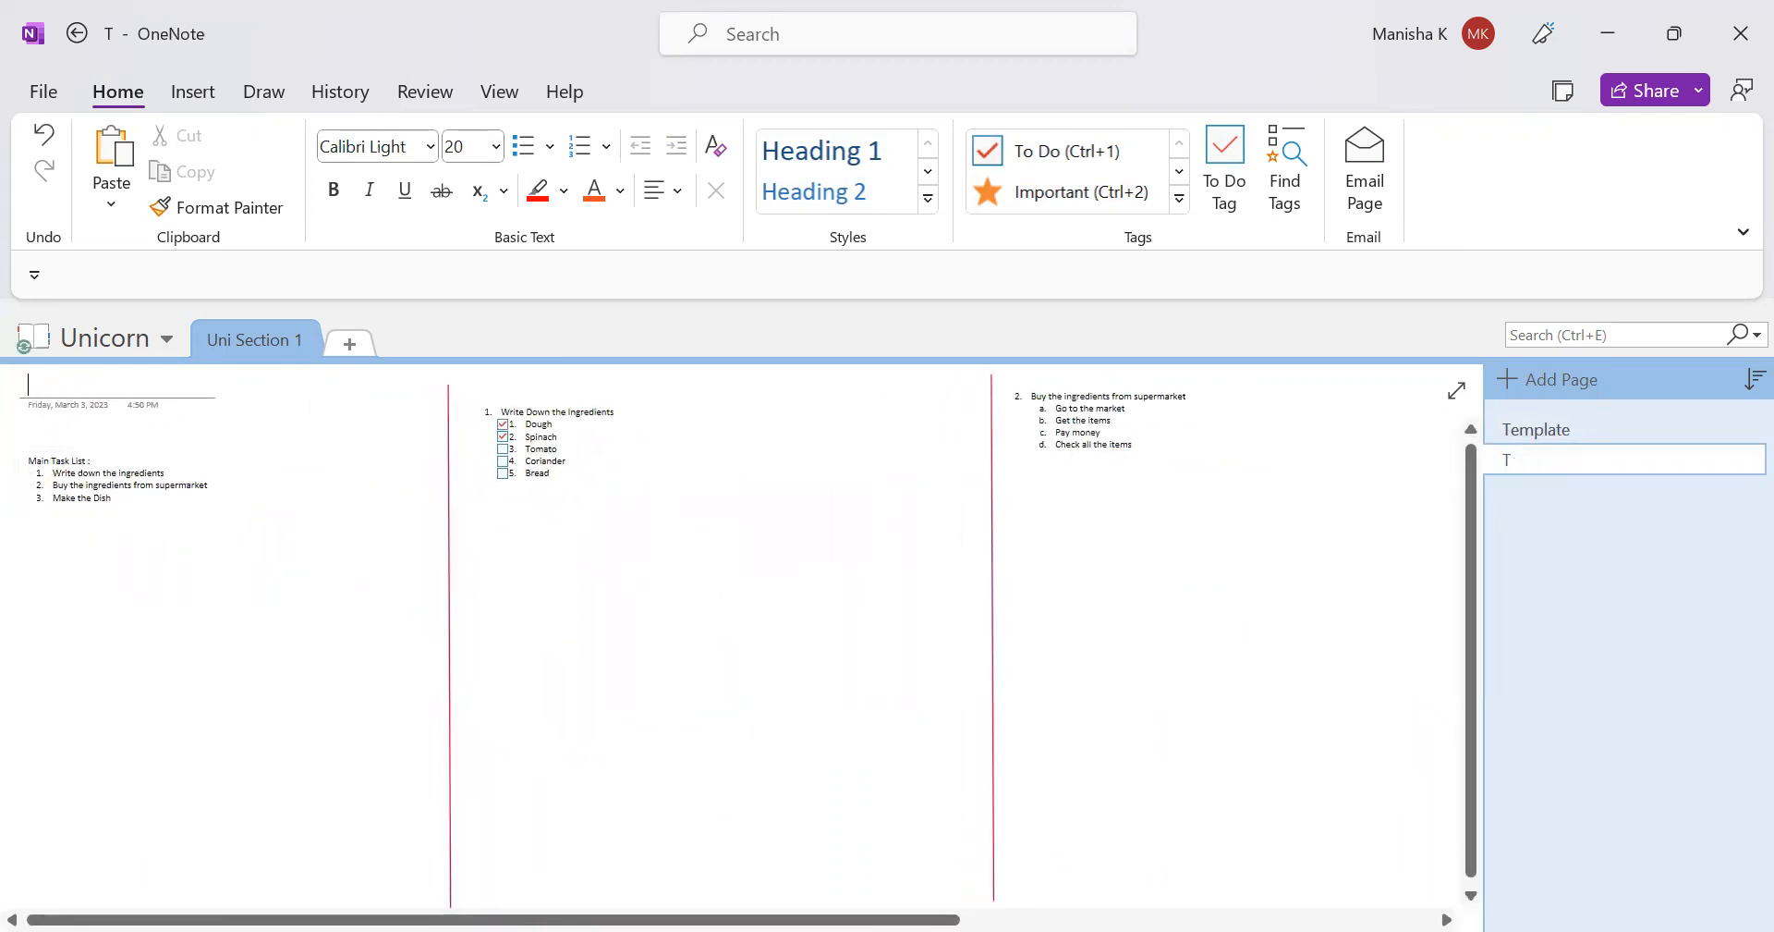
{"action": "type", "text": "Making a new dish"}
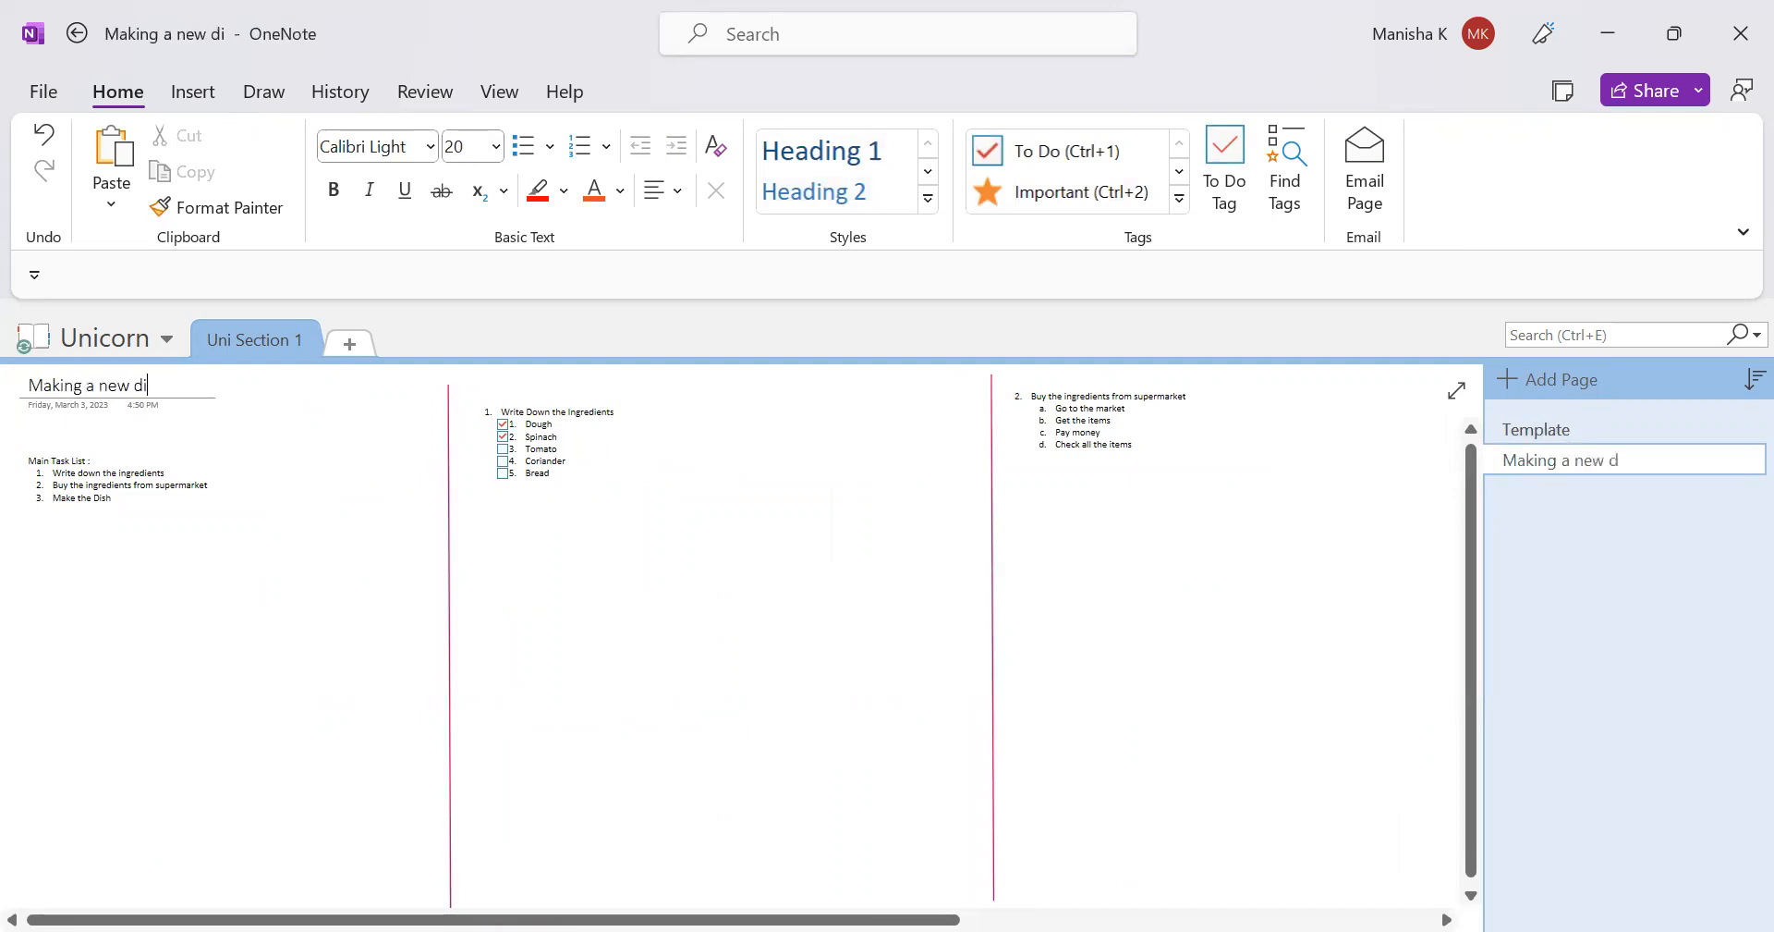
{"action": "left_click", "coordinate": [596, 461]}
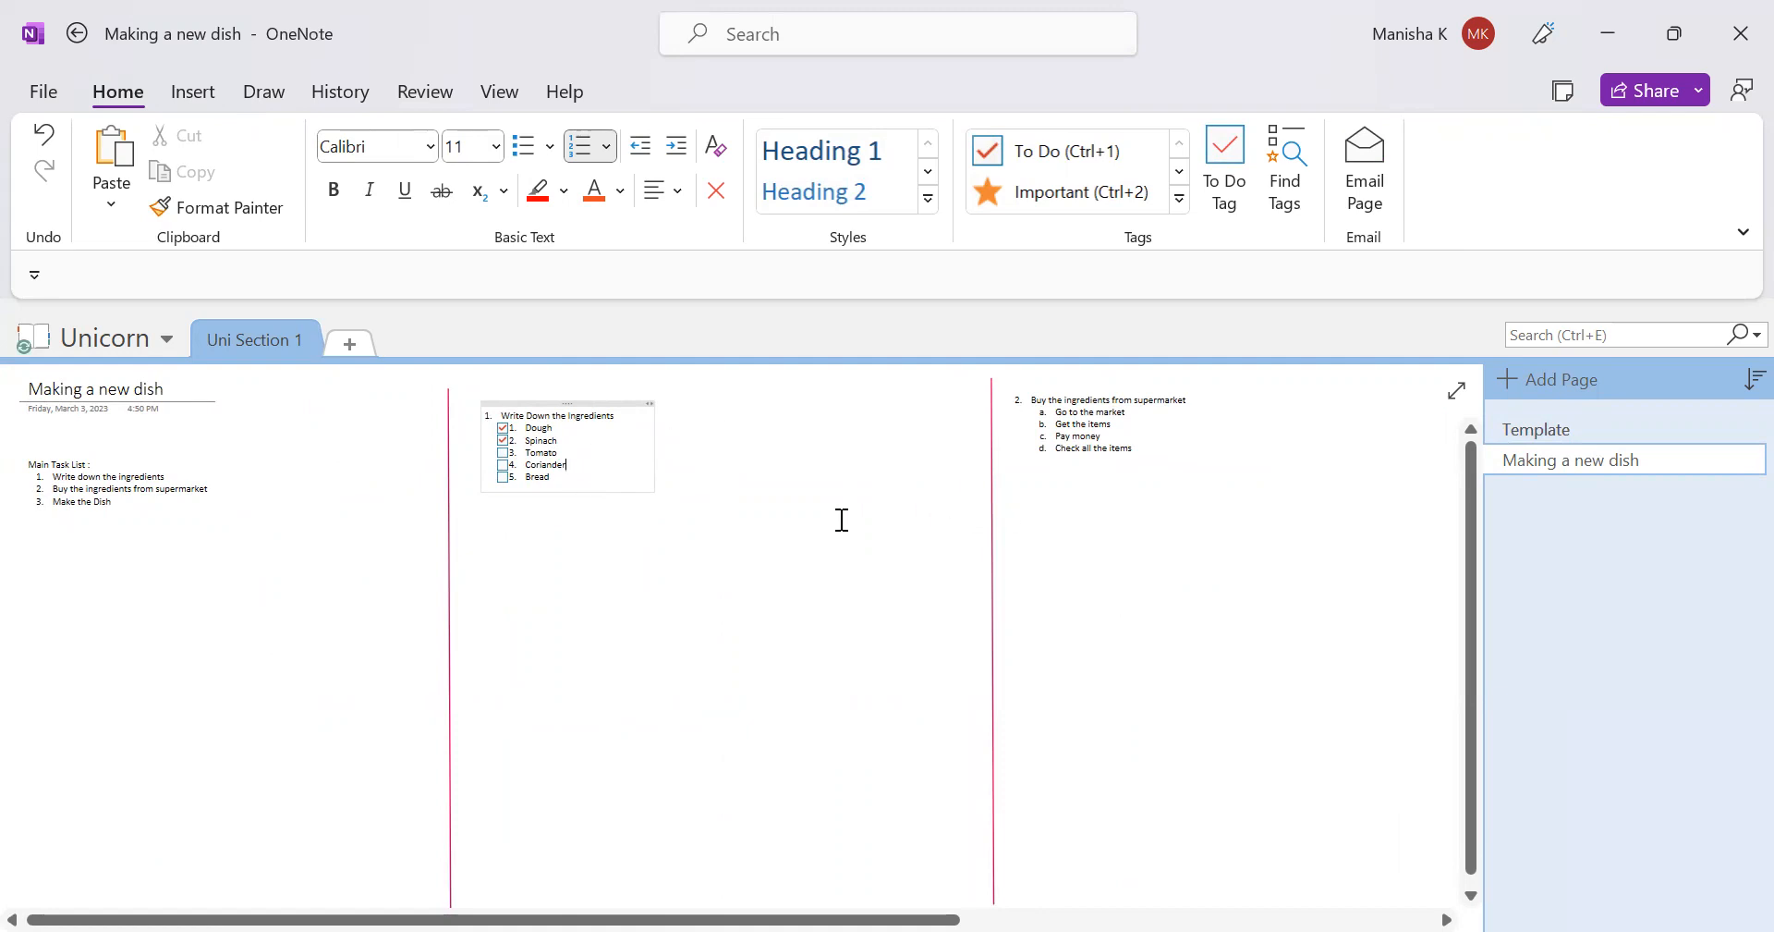
{"action": "scroll", "coordinate": [843, 520], "scroll_direction": "down", "scroll_amount": 3}
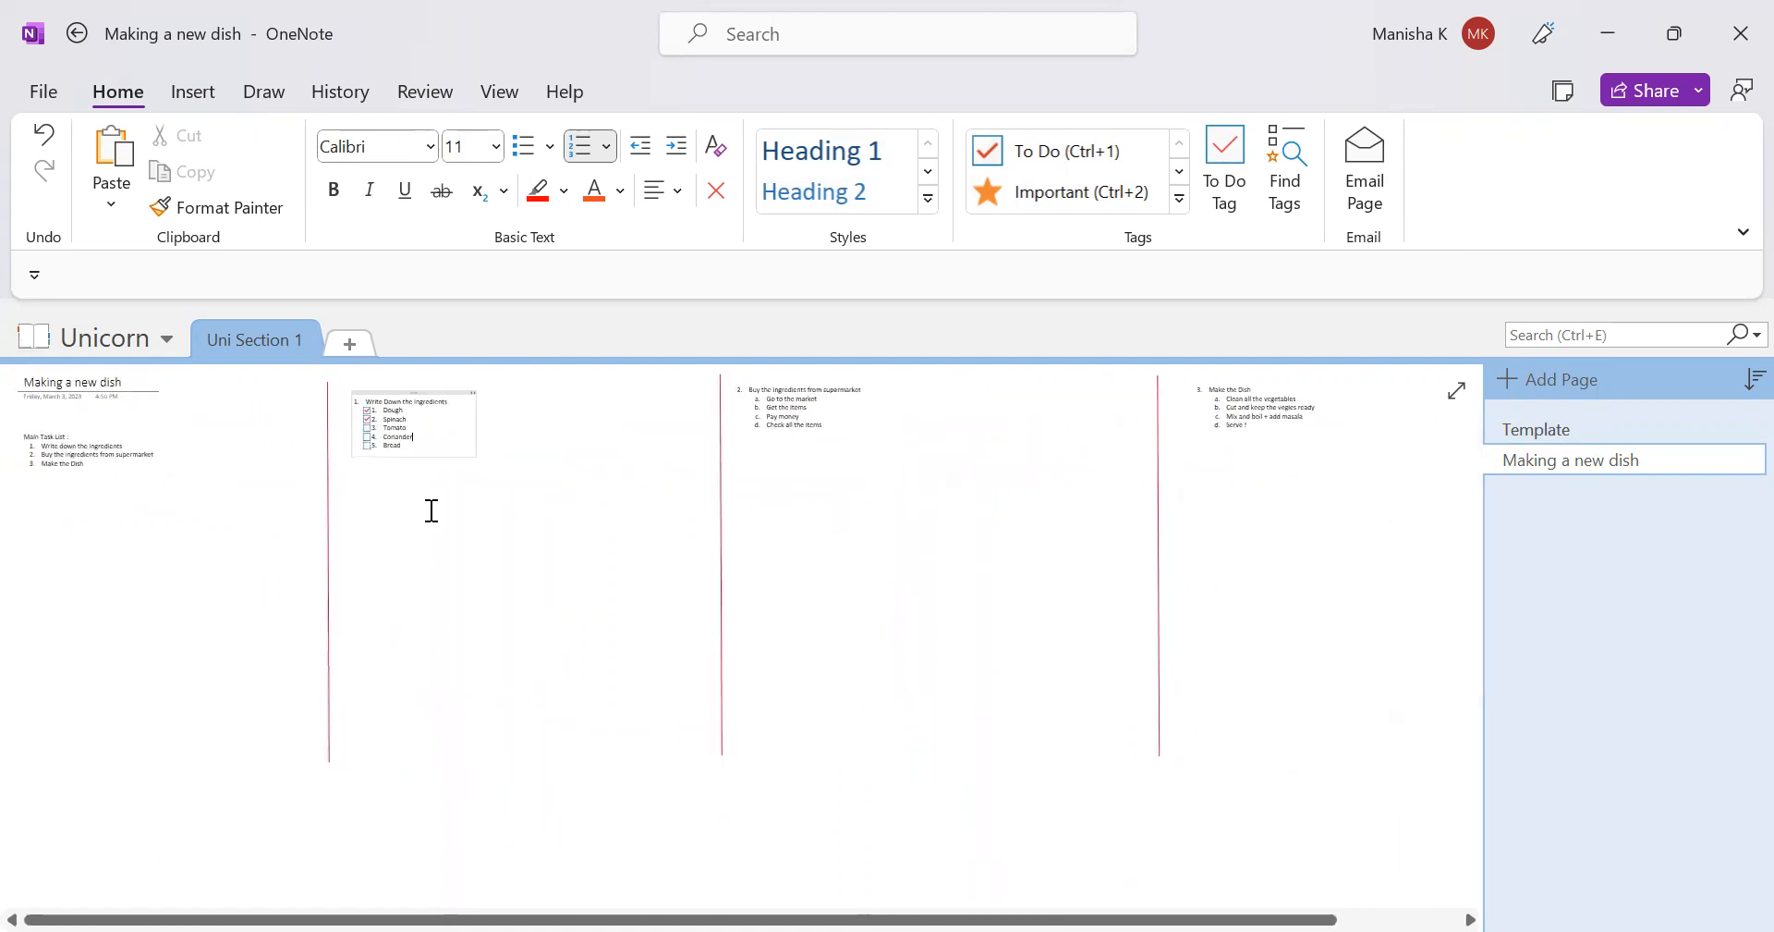